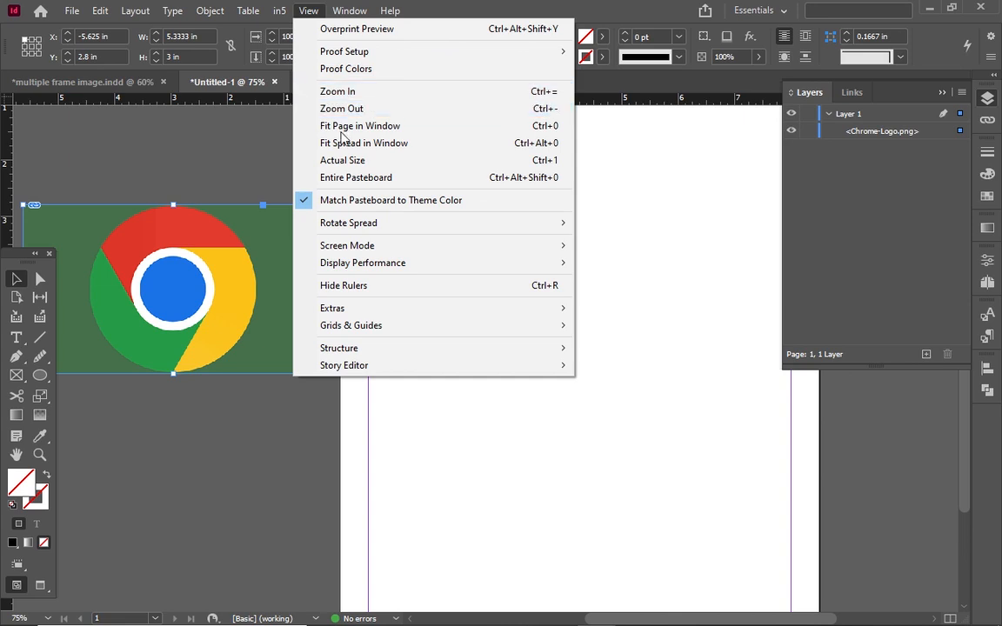
- Add one vertical and one horizontal ruler guide crossing at the centre of the page
click(343, 127)
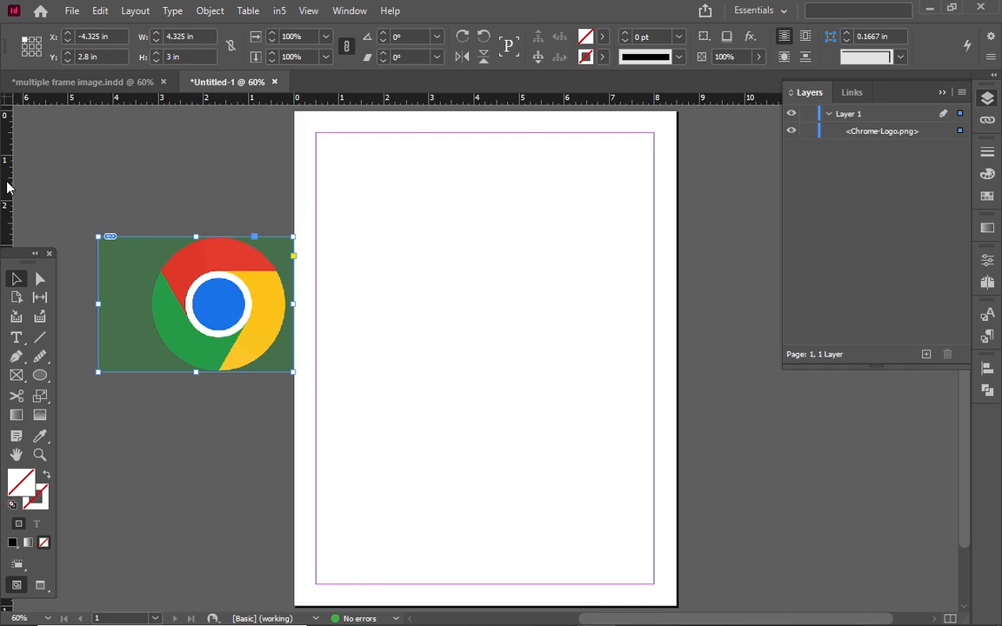
key(ctrl+r)
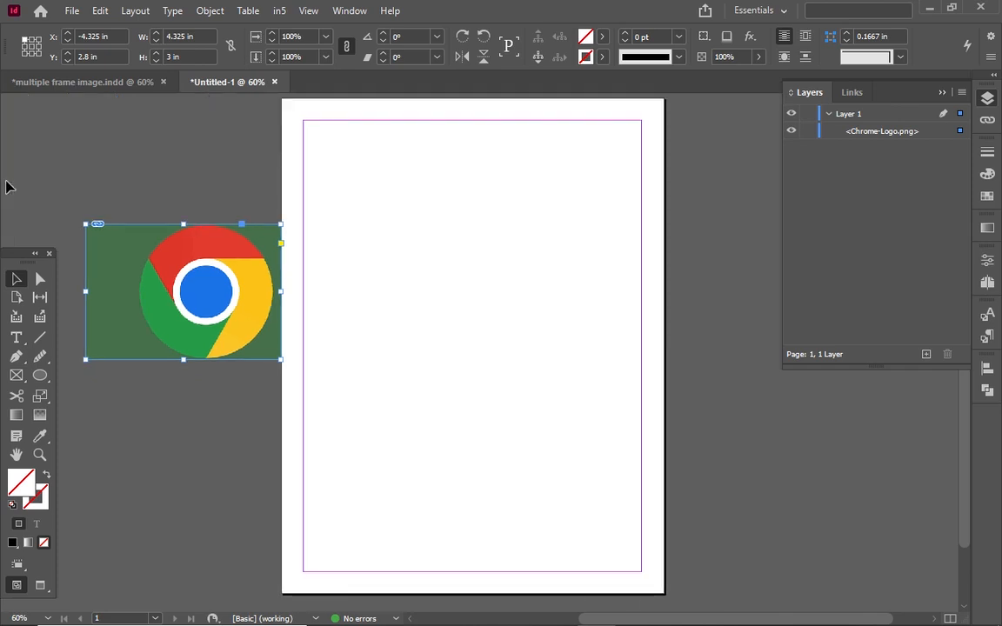
key(ctrl+r)
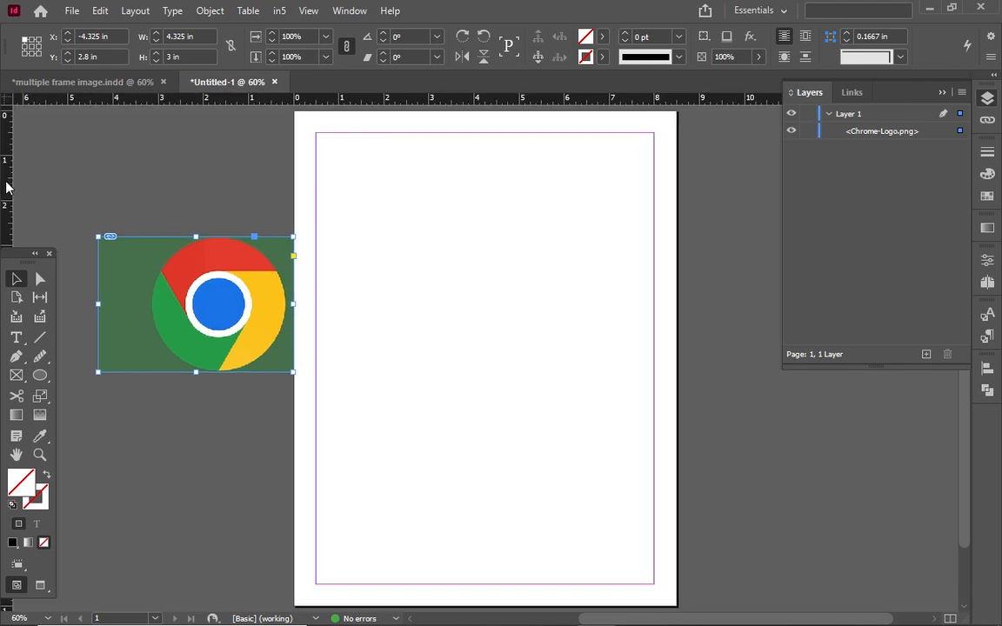
drag(5, 166, 508, 271)
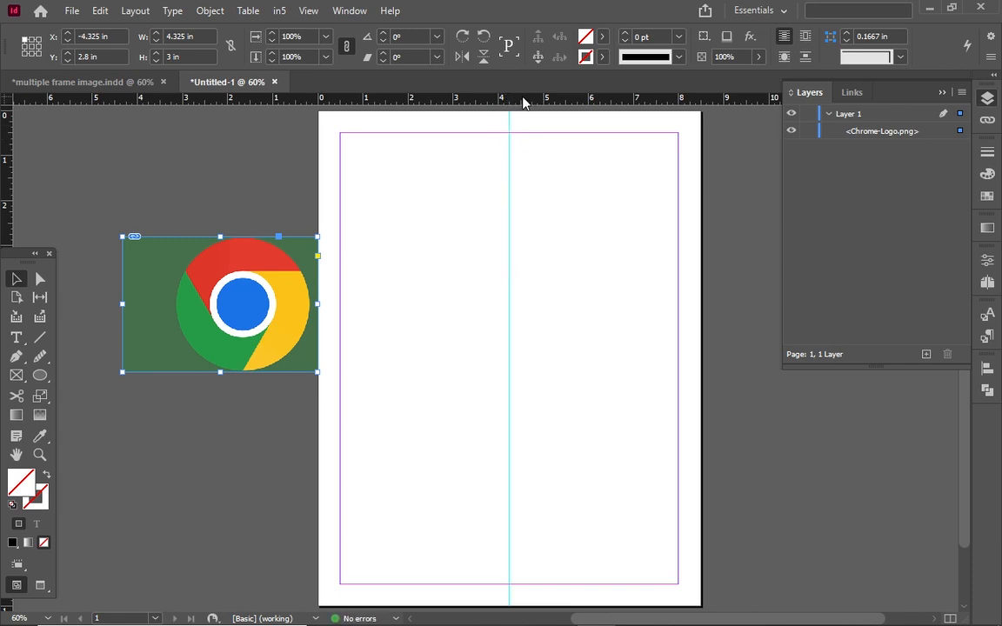
drag(522, 97, 579, 361)
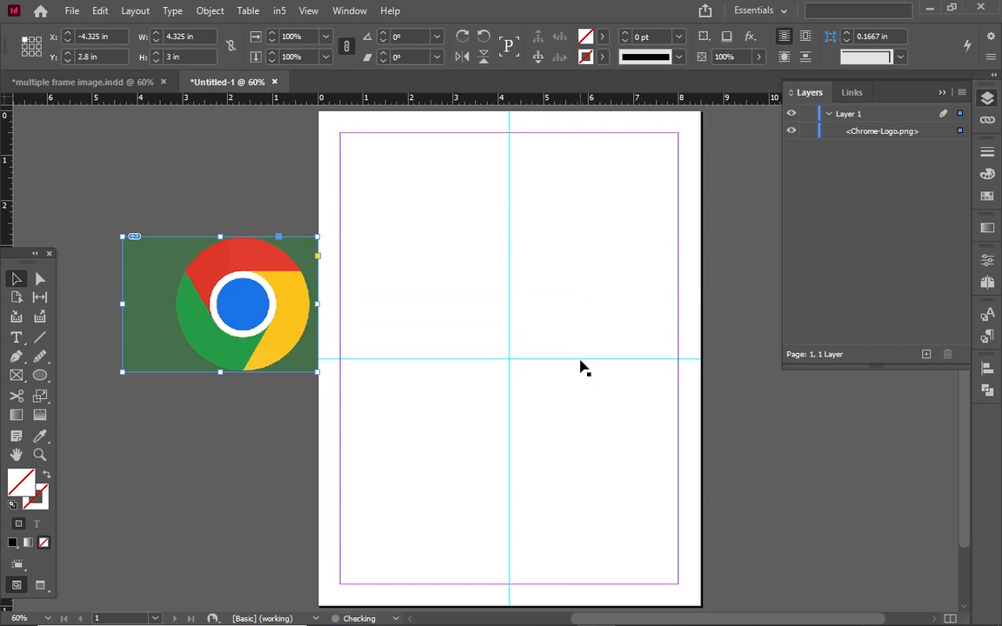
click(785, 461)
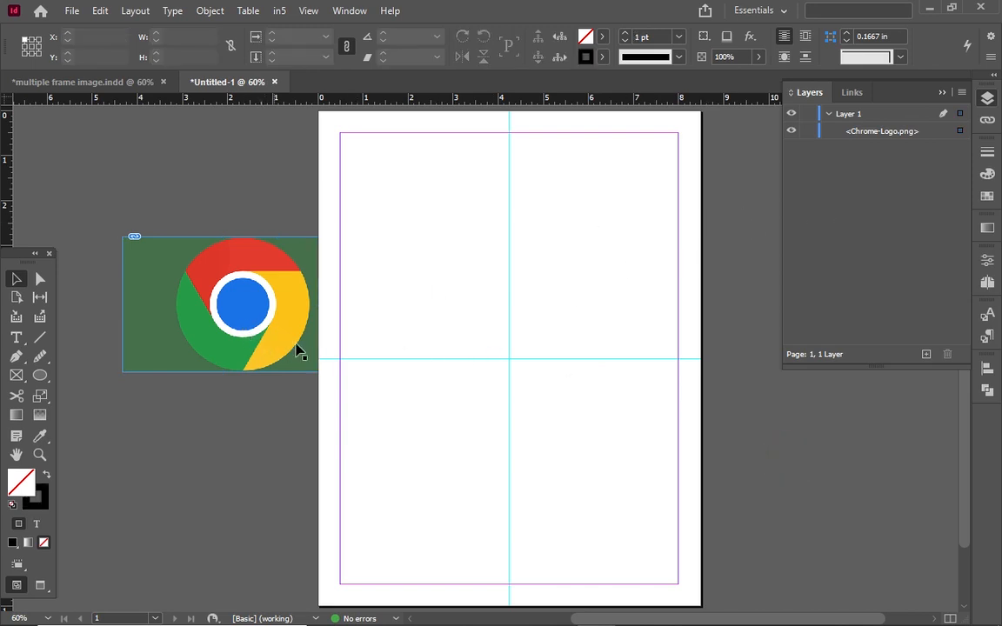
- Draw a rectangle about 8.49 by 11 in covering the whole page, with a black fill and no stroke
click(39, 376)
click(39, 376)
click(73, 393)
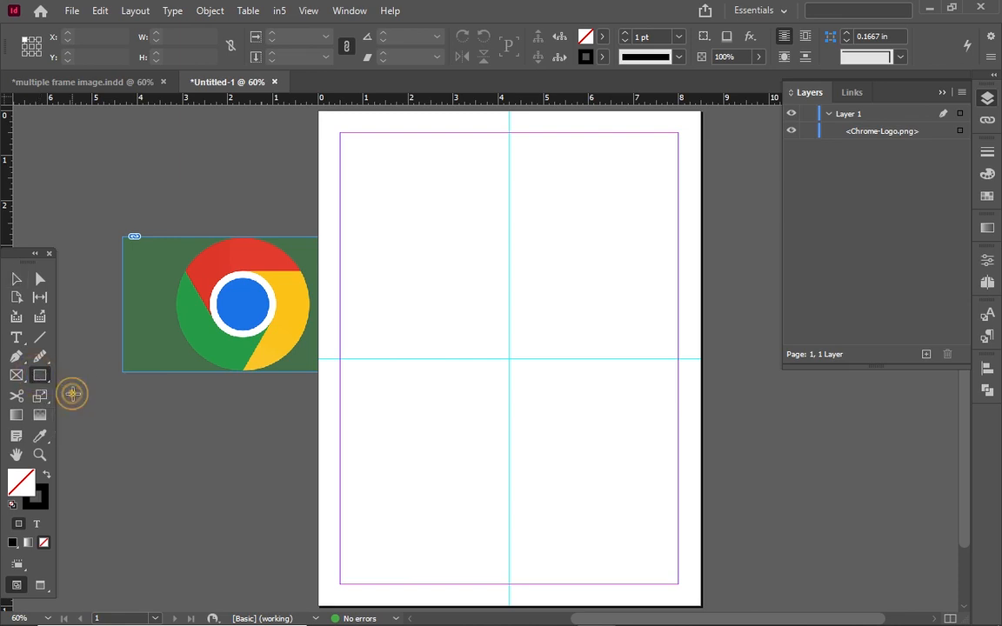
drag(328, 127, 704, 611)
key(shift+x)
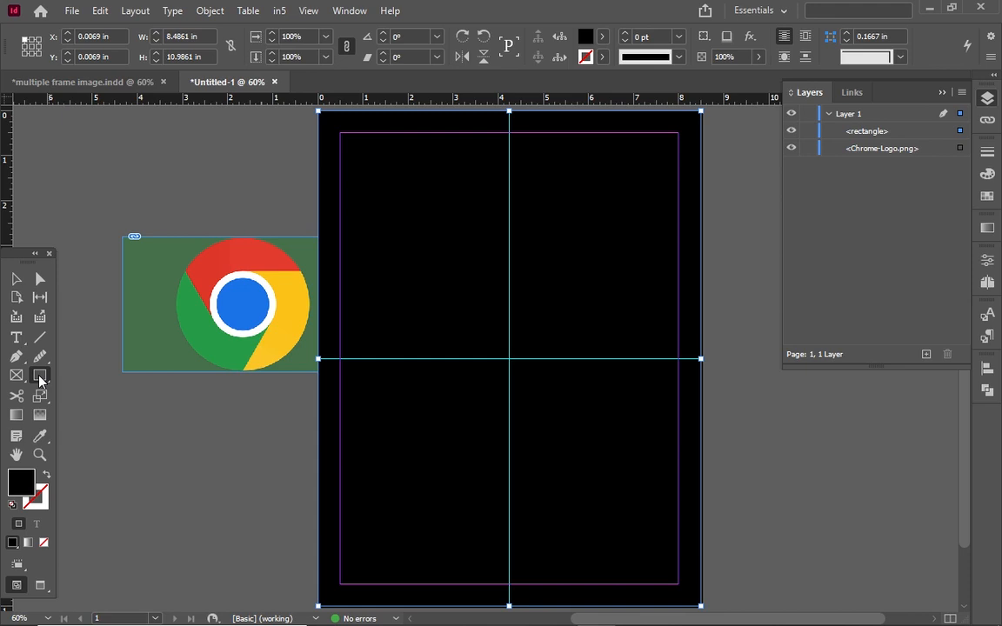
- Draw a circle about 2.72 in across, centred on the intersection of the two guides
drag(39, 379, 72, 409)
scroll(487, 364, up, 2)
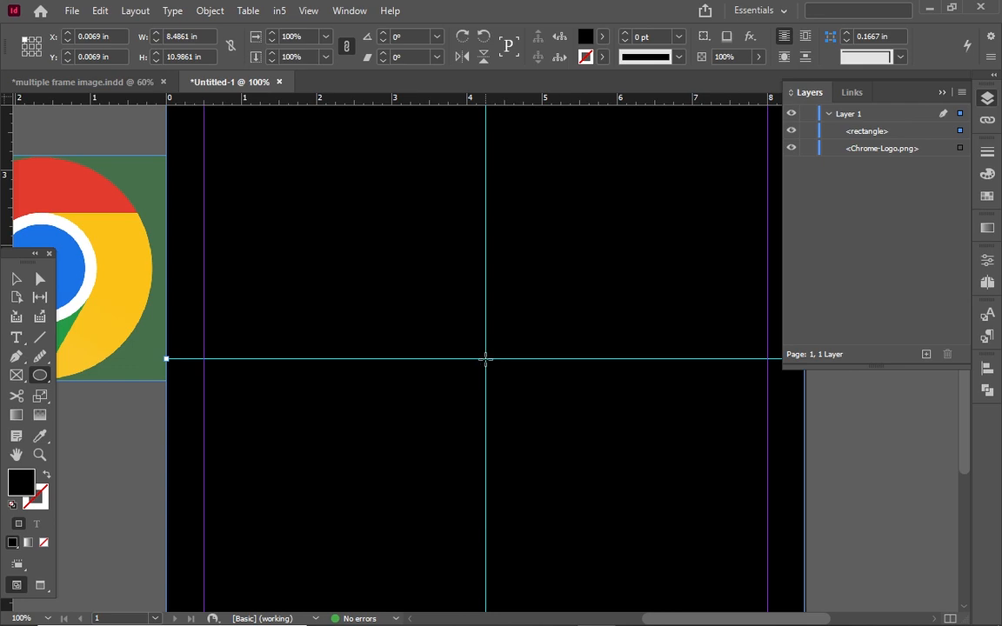
drag(486, 358, 590, 461)
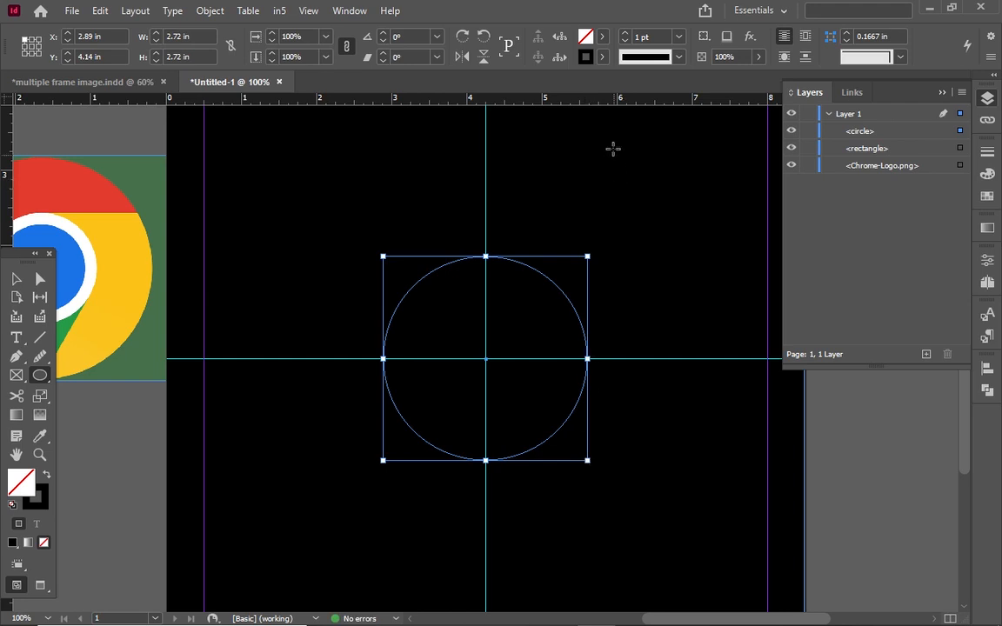
- Set the circle's fill to [Paper] and its stroke to [None]
click(601, 37)
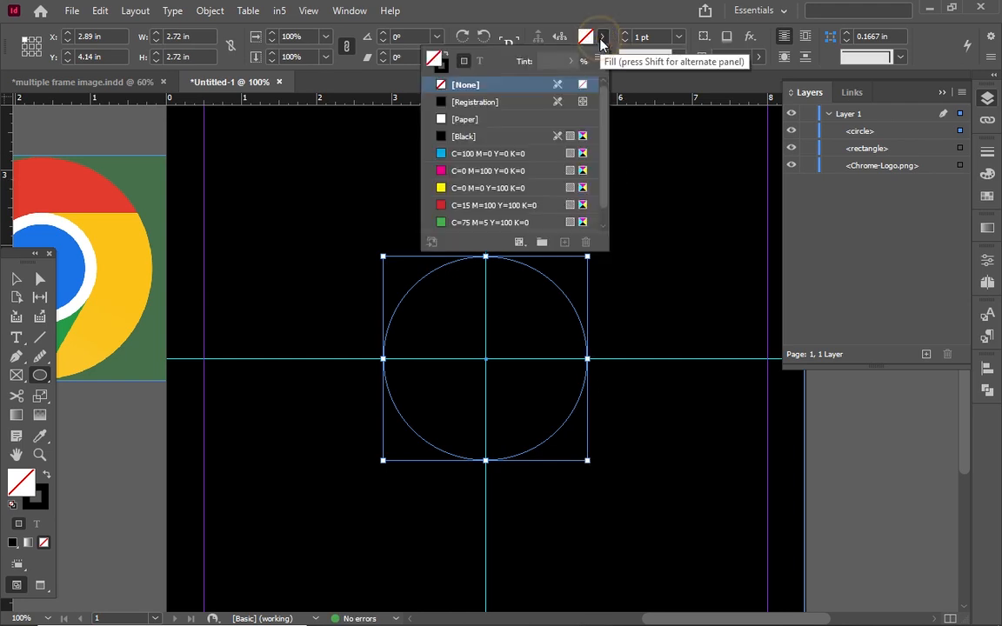
click(513, 119)
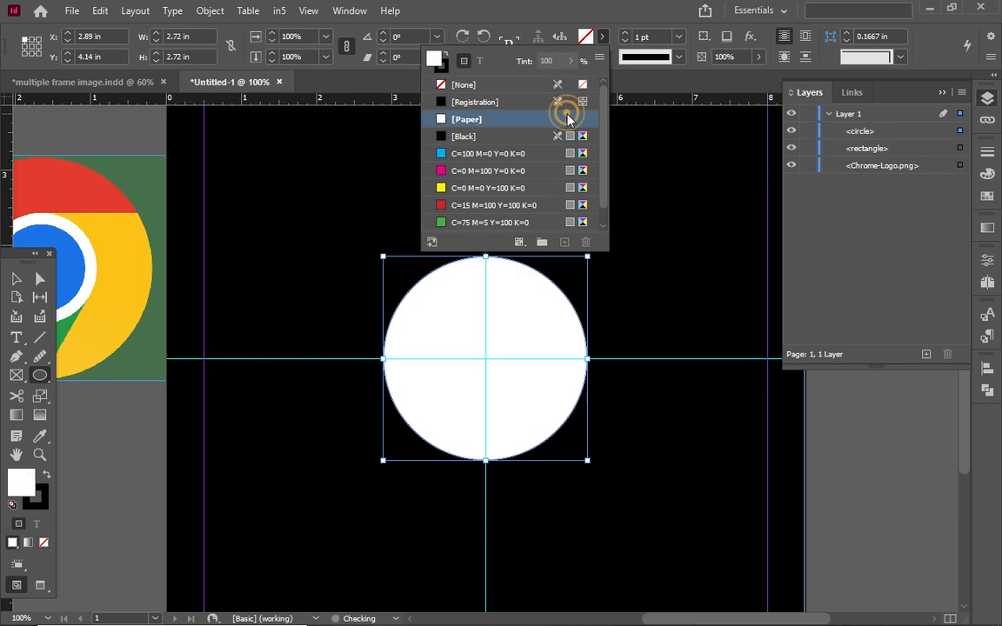
click(600, 28)
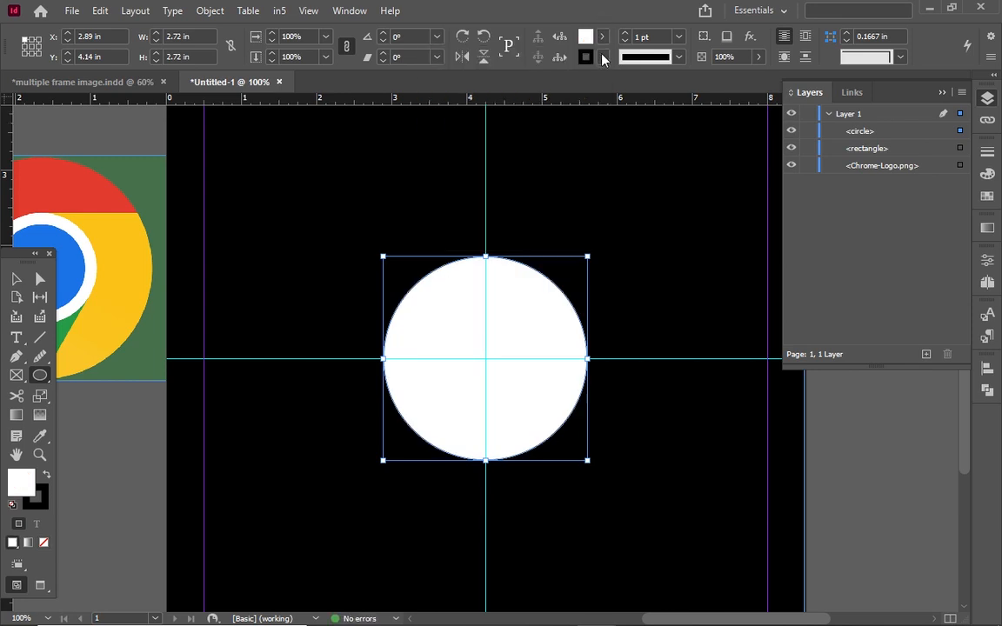
click(602, 56)
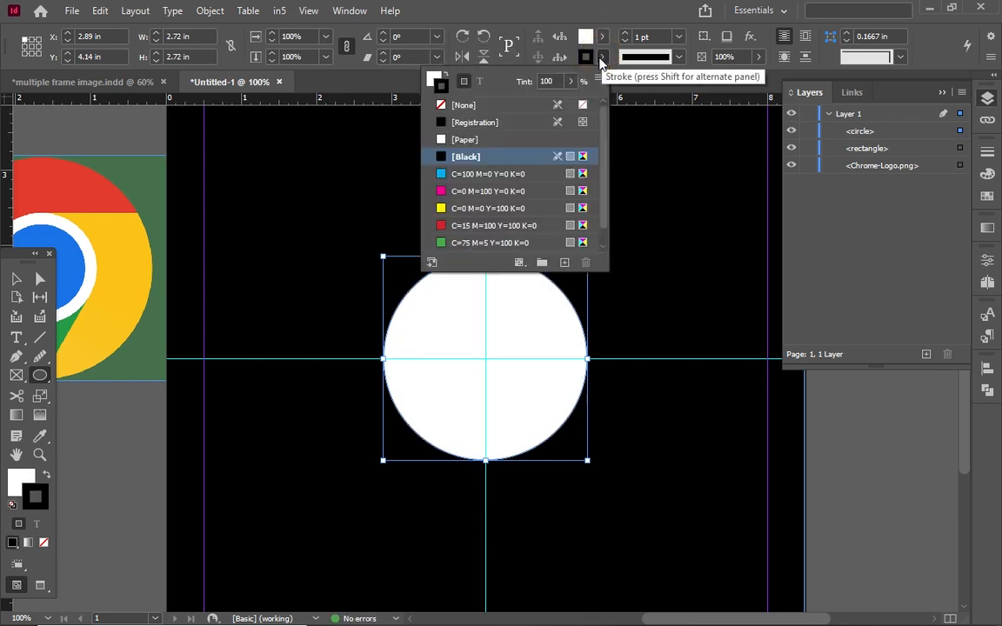
click(526, 105)
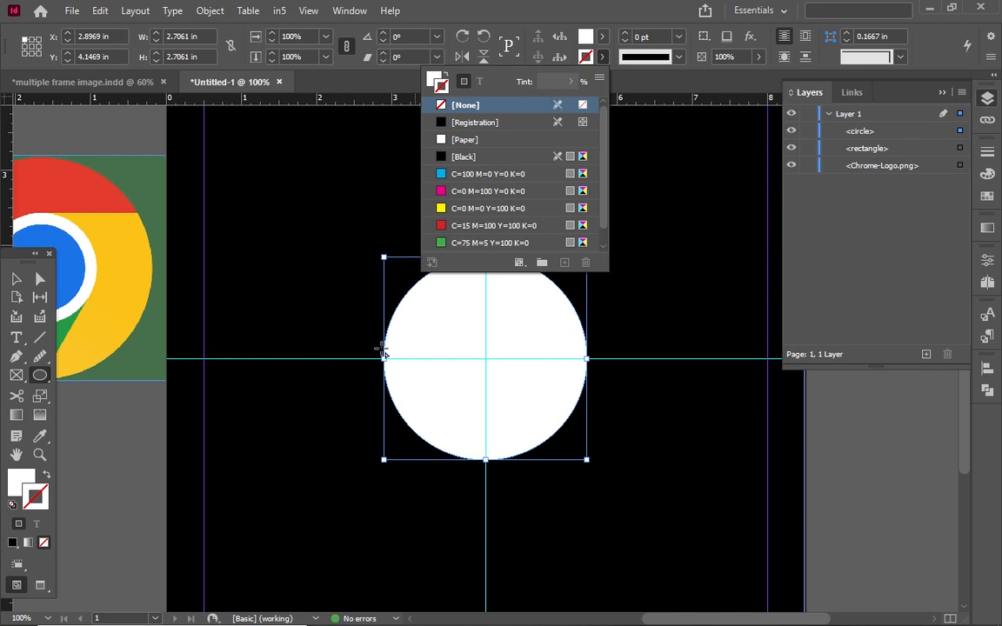
- Copy the white circle and paste the duplicate in place
click(16, 280)
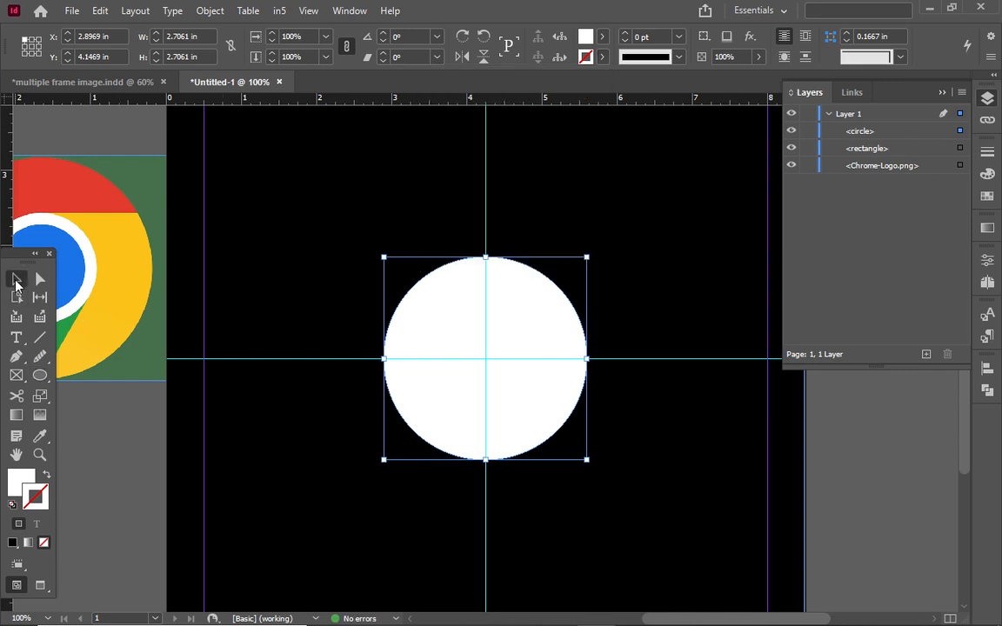
click(458, 335)
right_click(458, 335)
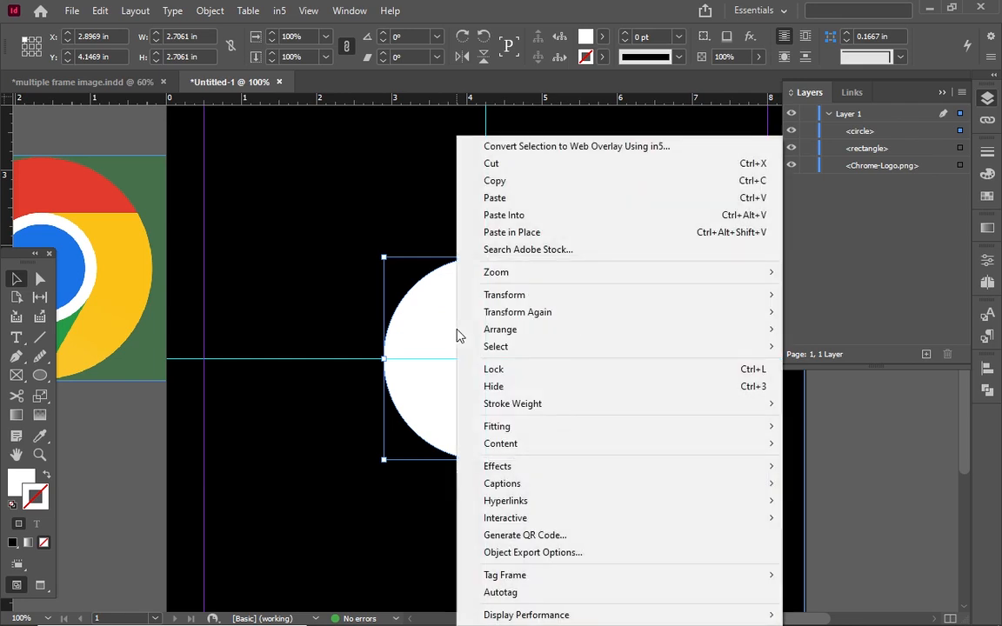
click(511, 180)
right_click(447, 352)
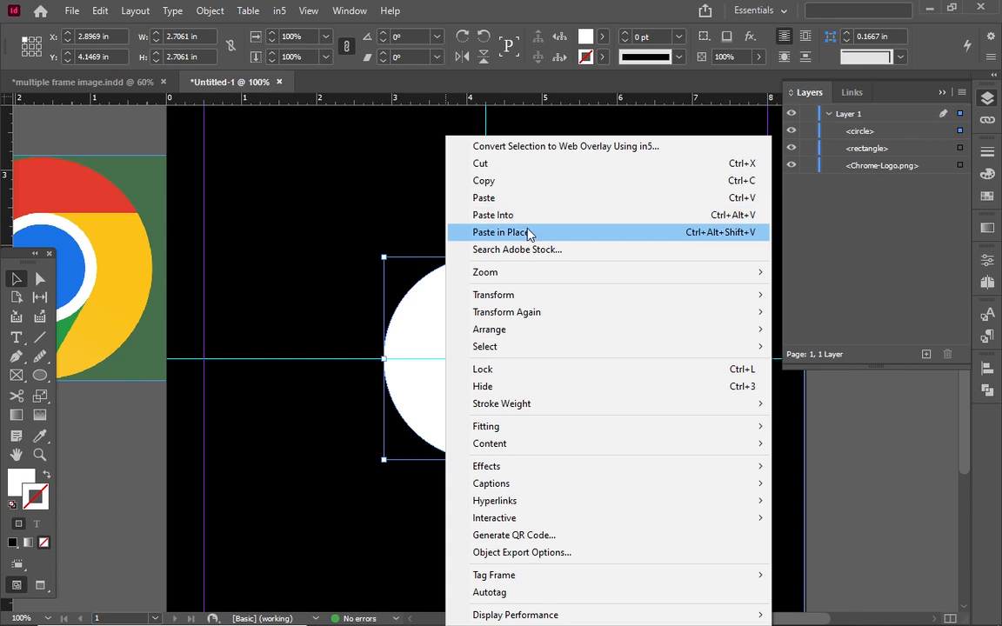
click(526, 232)
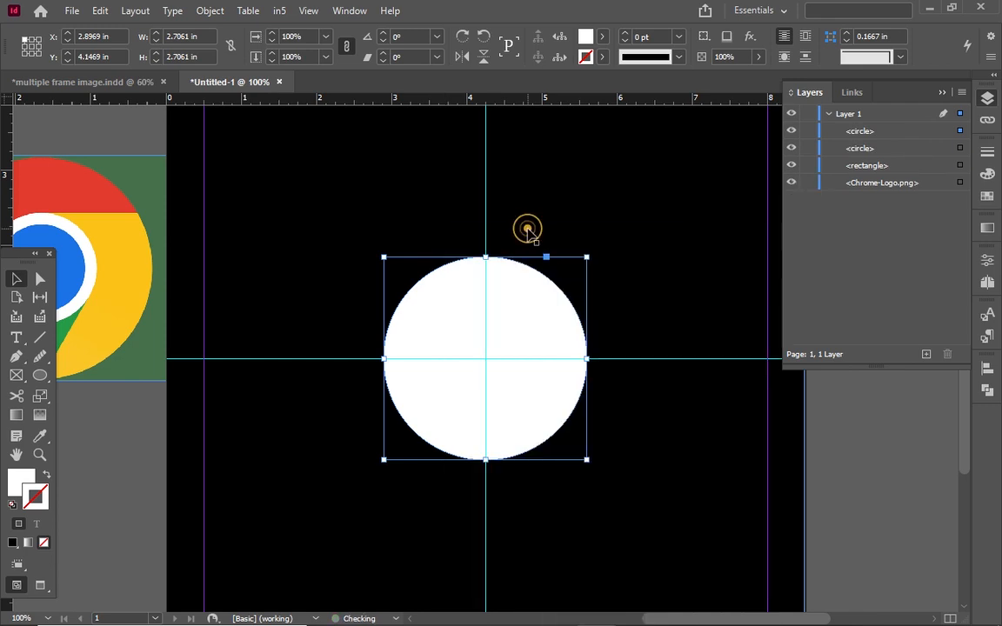
- Fill the duplicate circle with the blue sampled from the Chrome logo's centre, #1b73e8
click(600, 38)
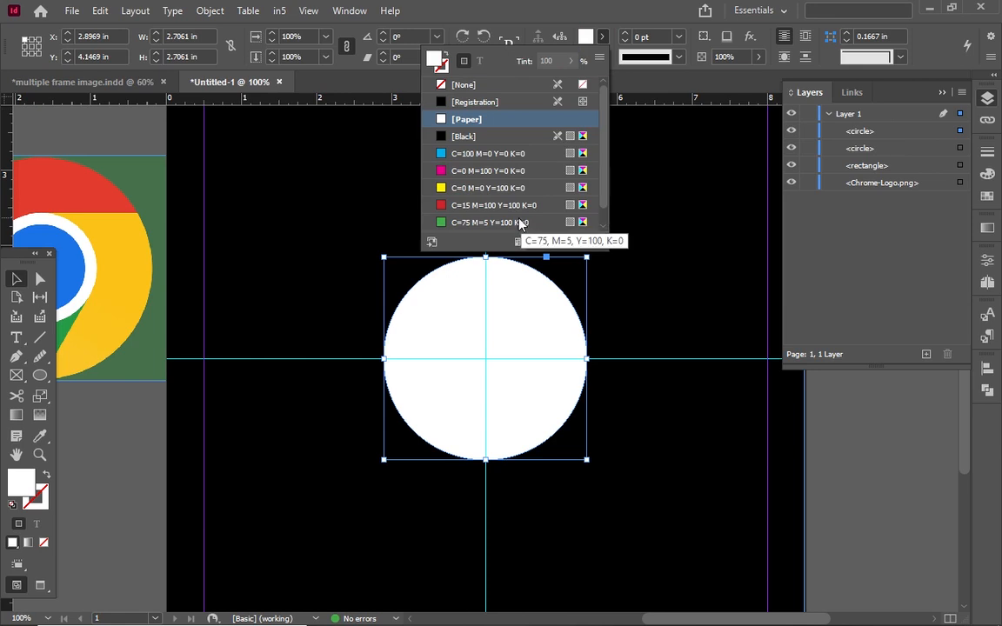
click(525, 153)
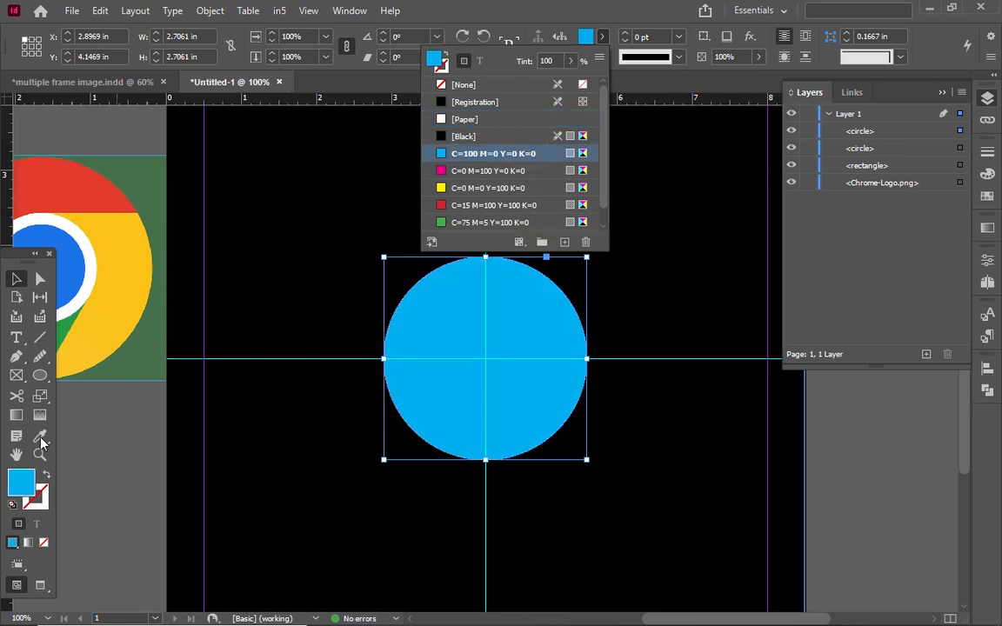
click(22, 481)
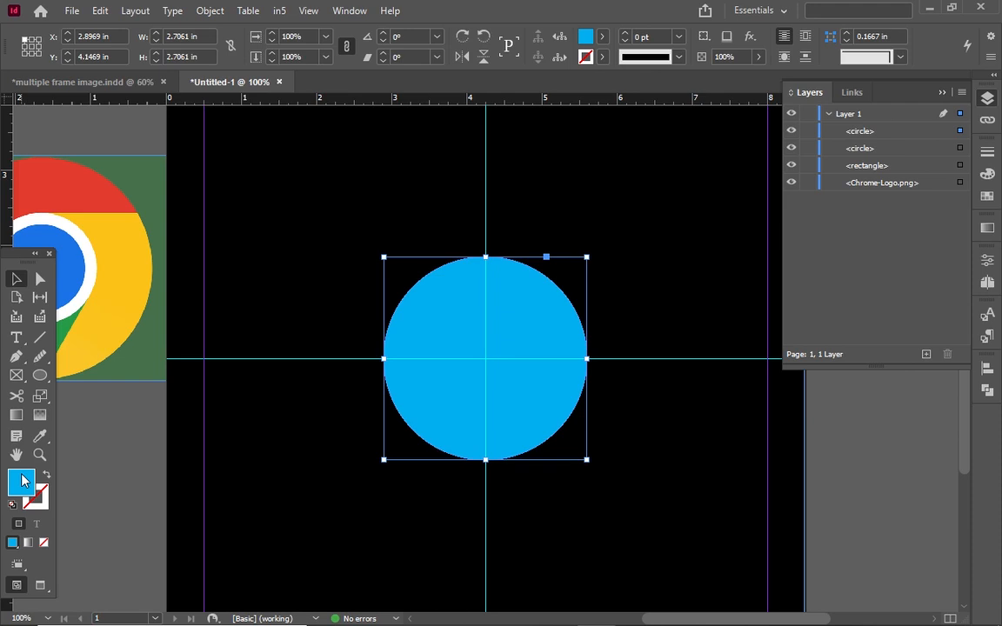
double_click(22, 481)
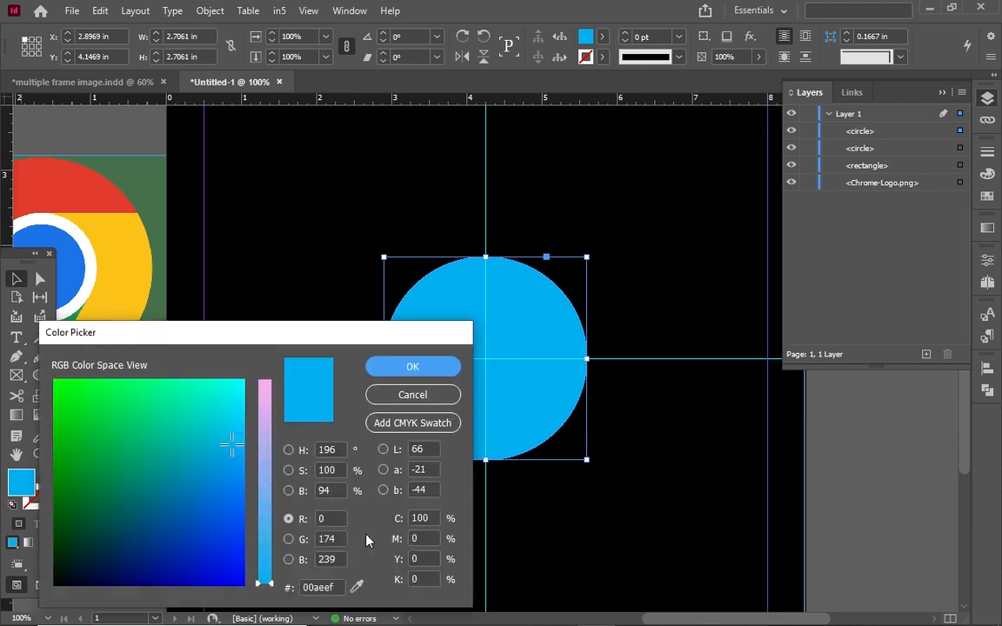
click(357, 587)
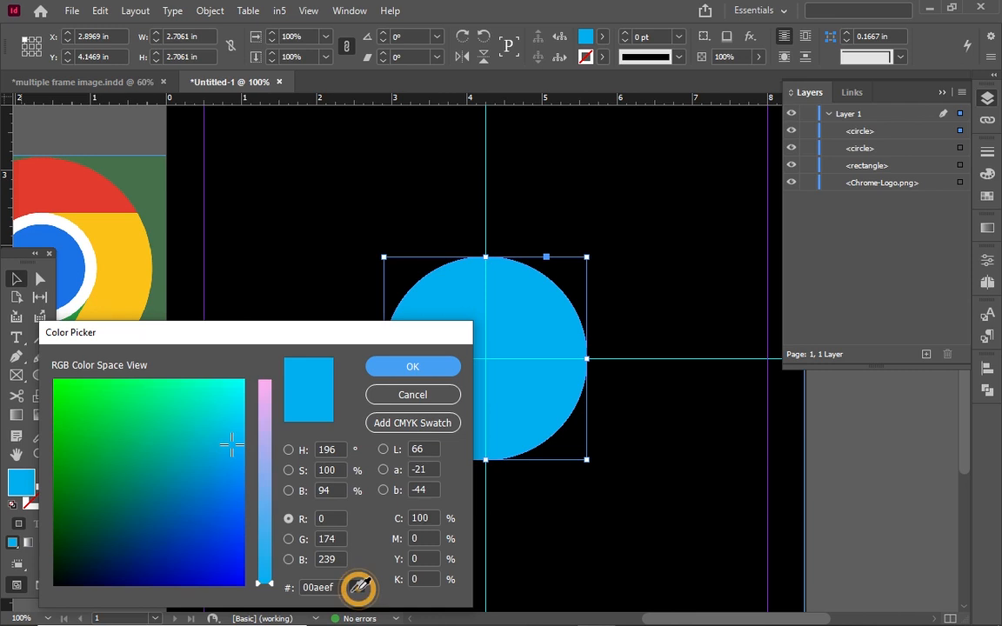
drag(357, 587, 73, 265)
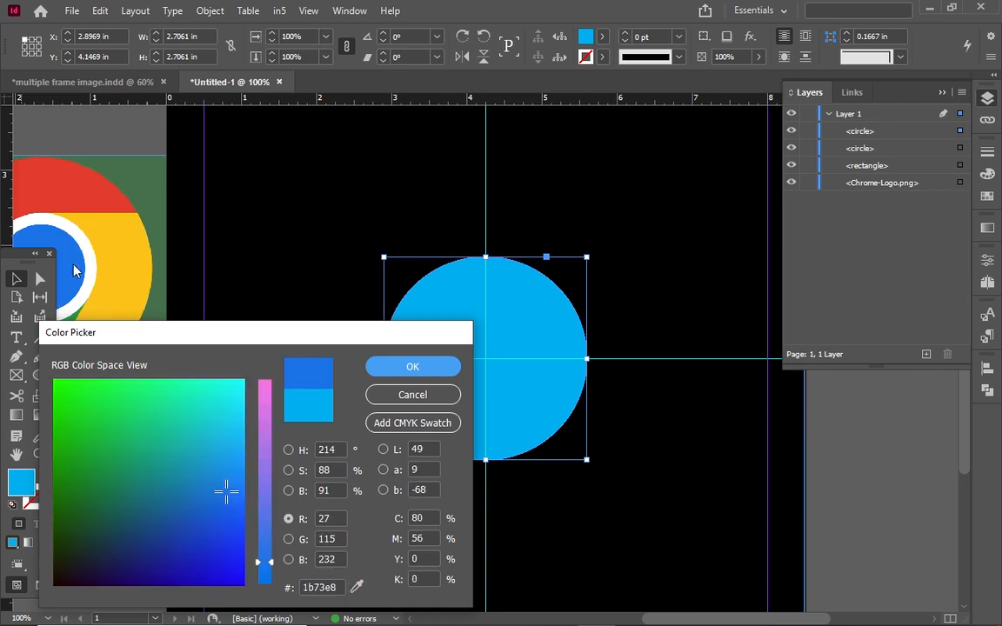
click(391, 367)
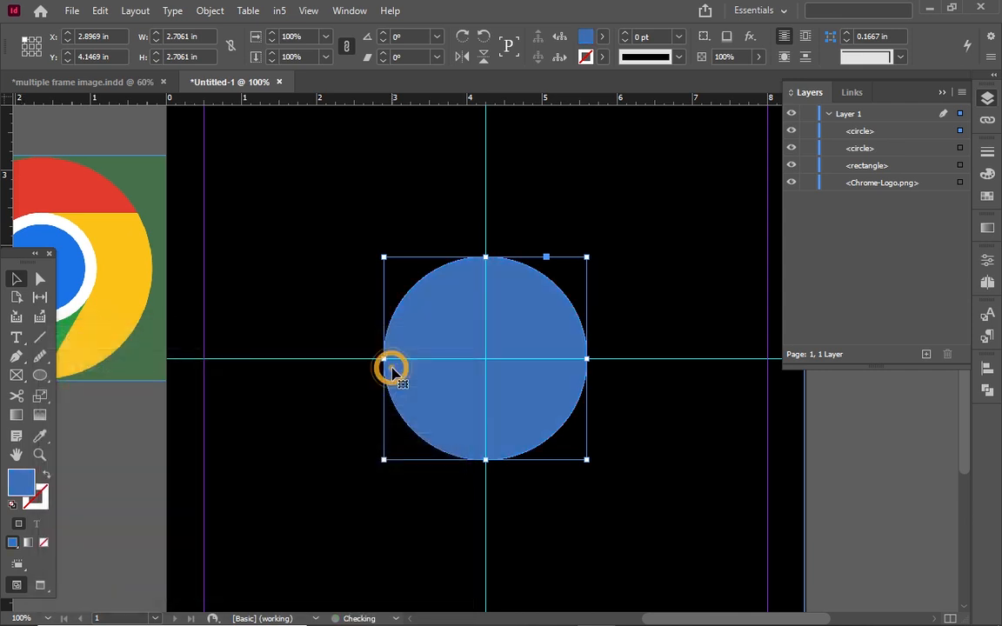
double_click(21, 484)
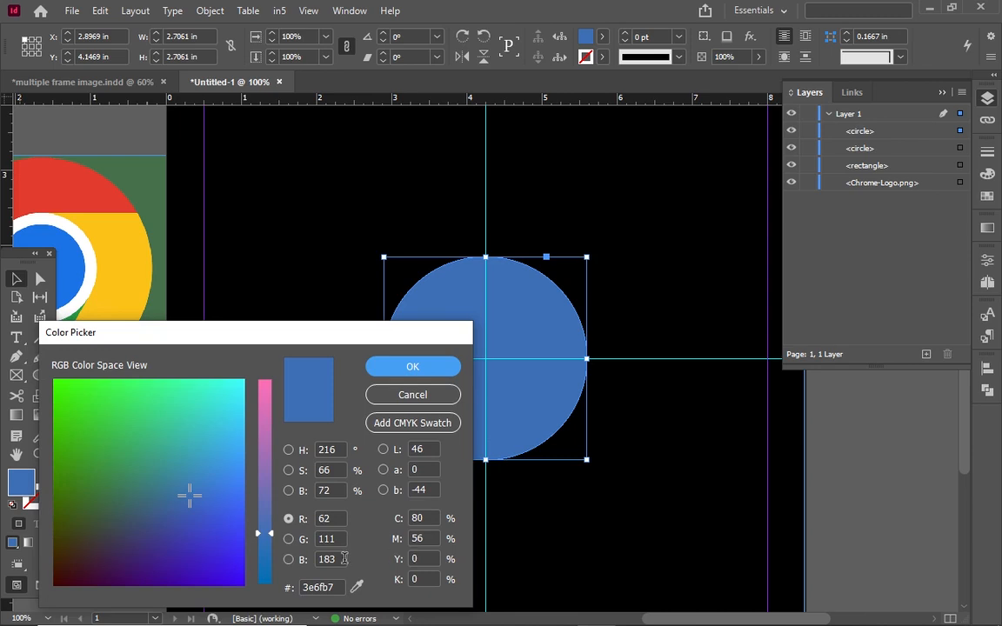
click(356, 587)
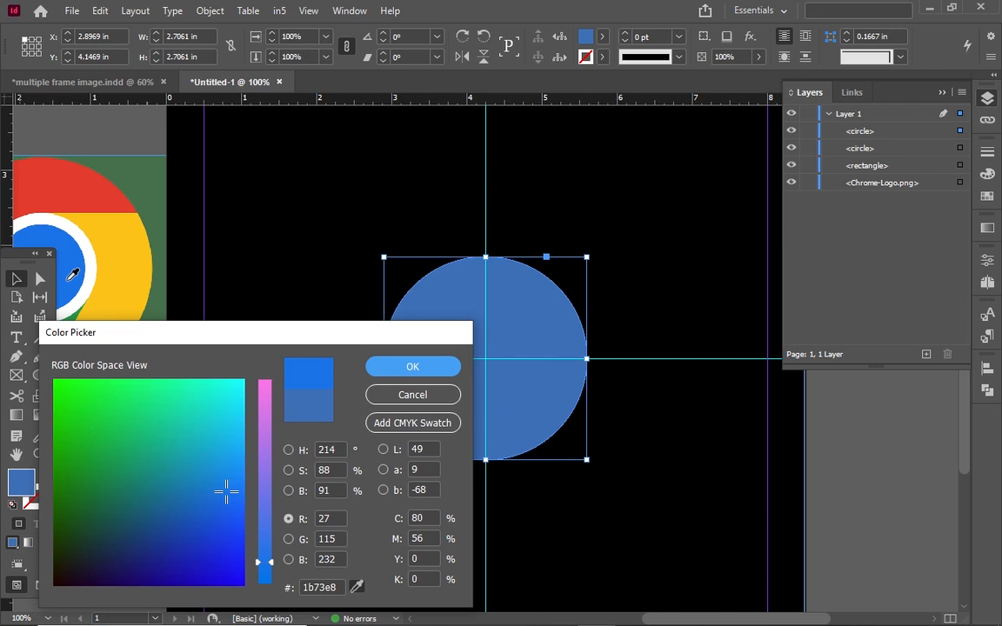
click(68, 280)
click(408, 369)
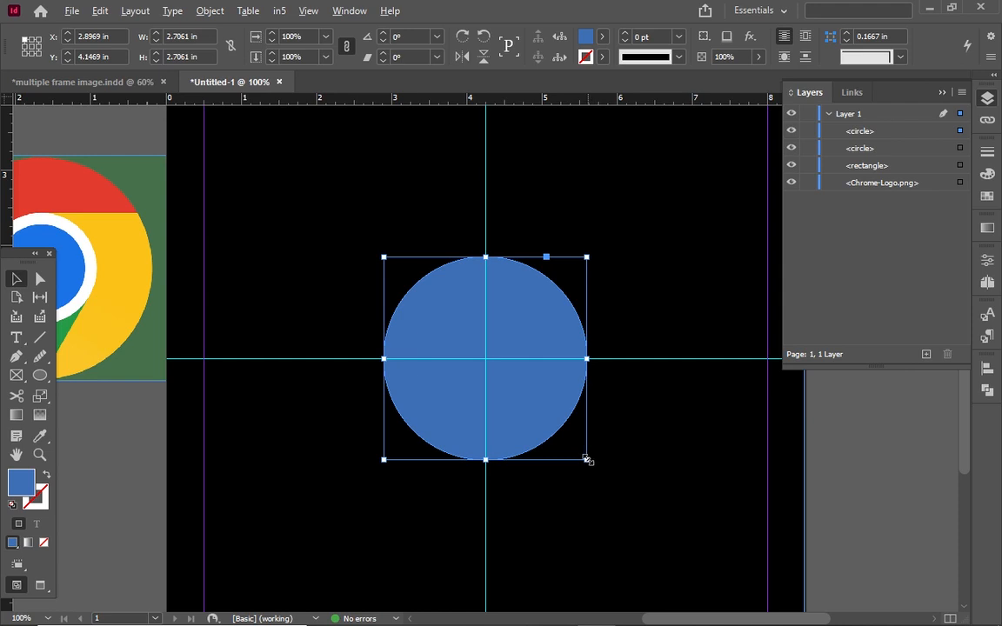
- Scale the blue circle down about its centre, leaving a narrow white ring around it
drag(586, 459, 560, 433)
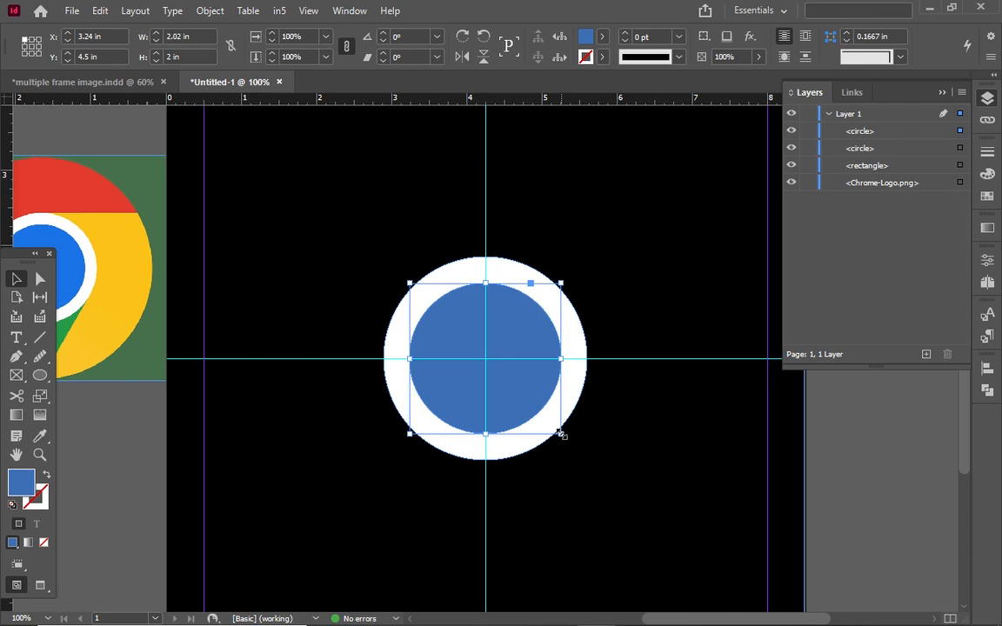
drag(561, 434, 573, 445)
key(ctrl+z)
click(618, 491)
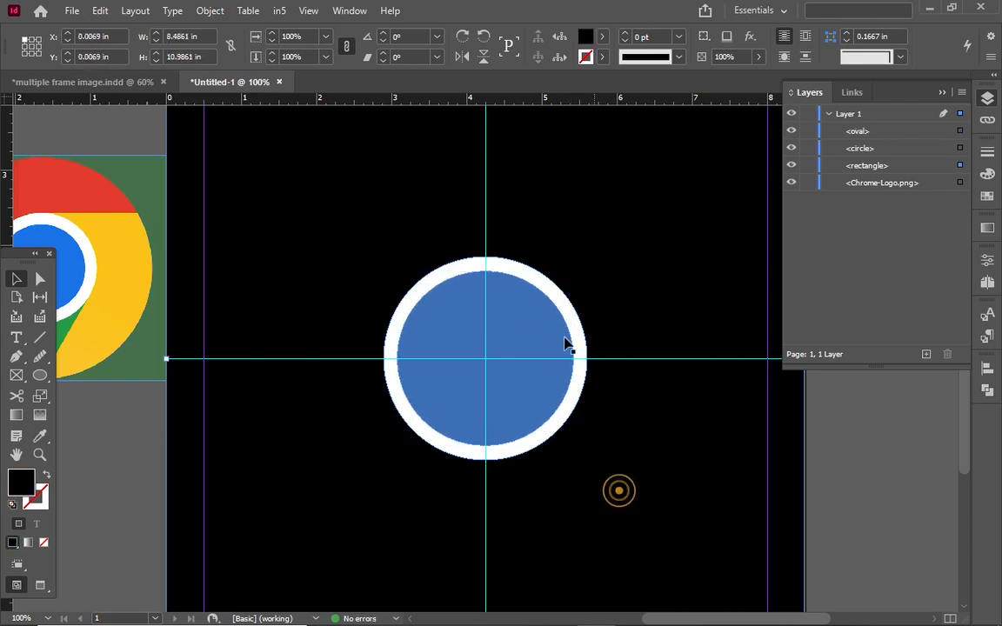
- Paste another copy of the white circle in place above the blue one
click(559, 305)
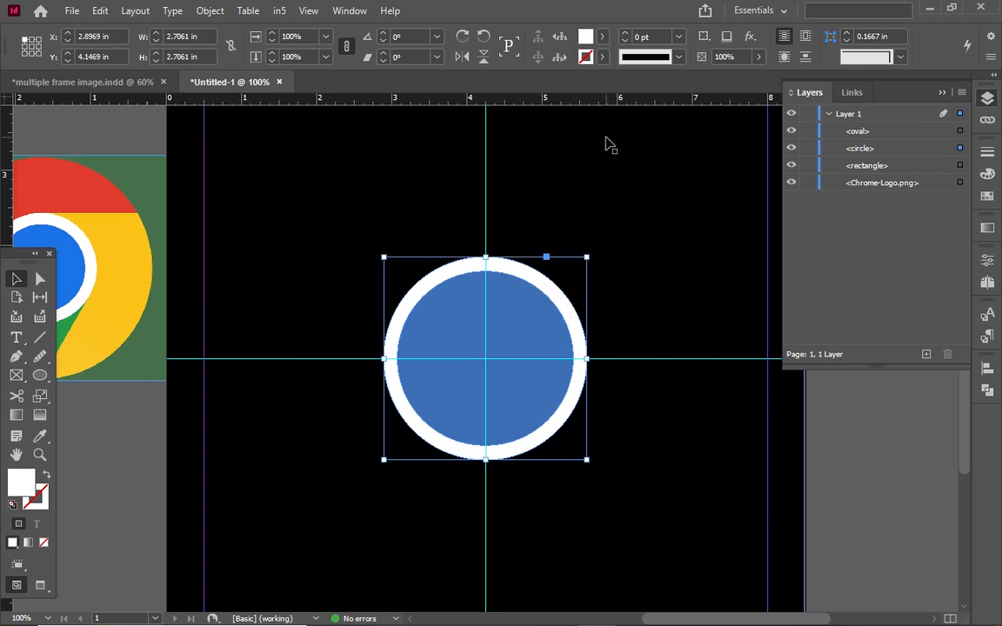
right_click(517, 274)
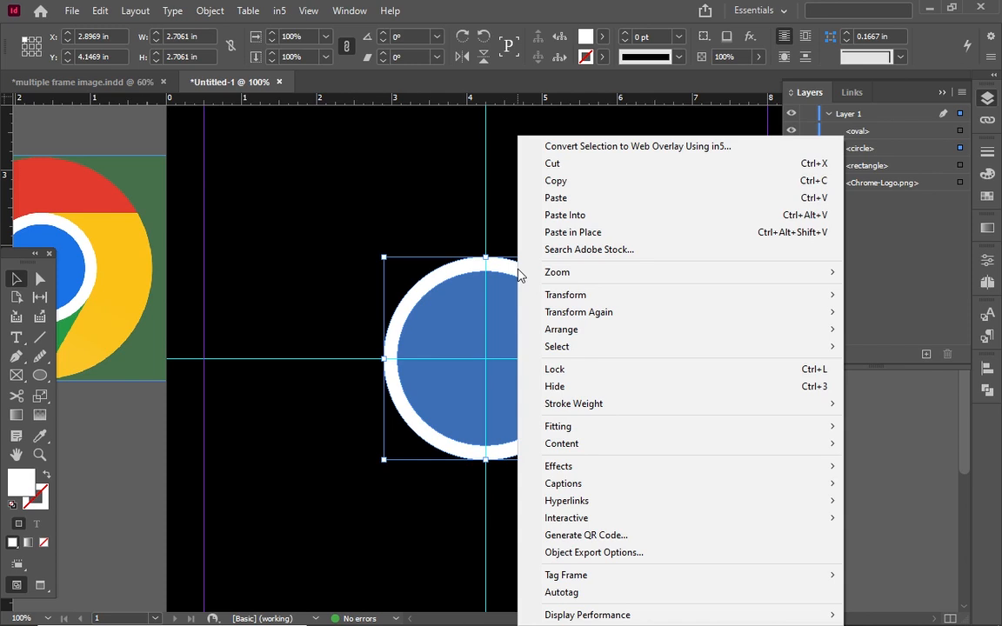
click(557, 232)
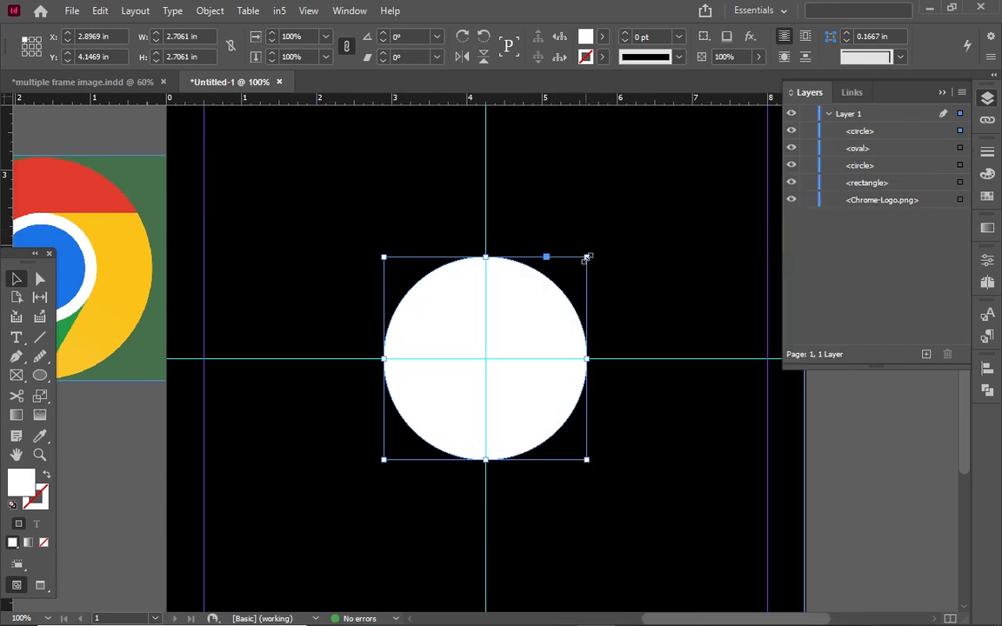
- Fill the pasted white circle with the red swatch C=15 M=100 Y=100 K=0
click(601, 38)
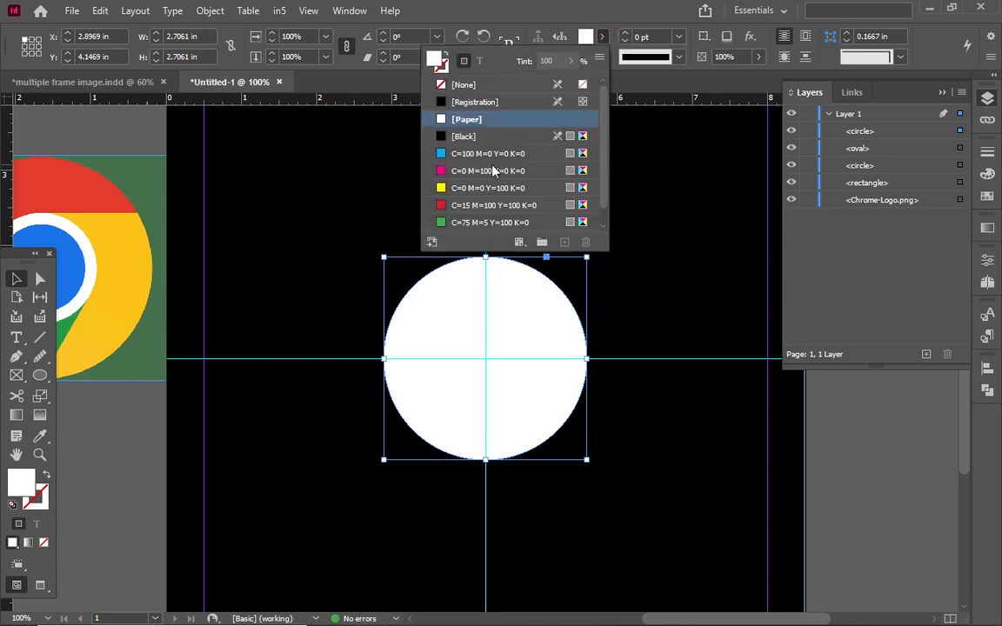
click(485, 206)
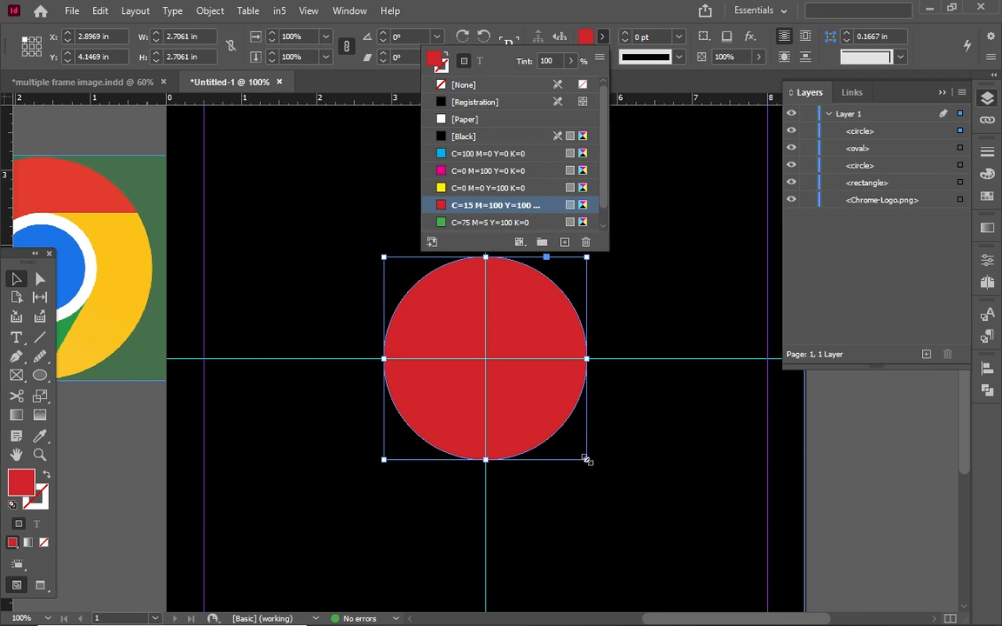
key(Escape)
- Enlarge the red circle about its centre to about 3.34 in and send it behind the blue and white circles
drag(587, 460, 613, 478)
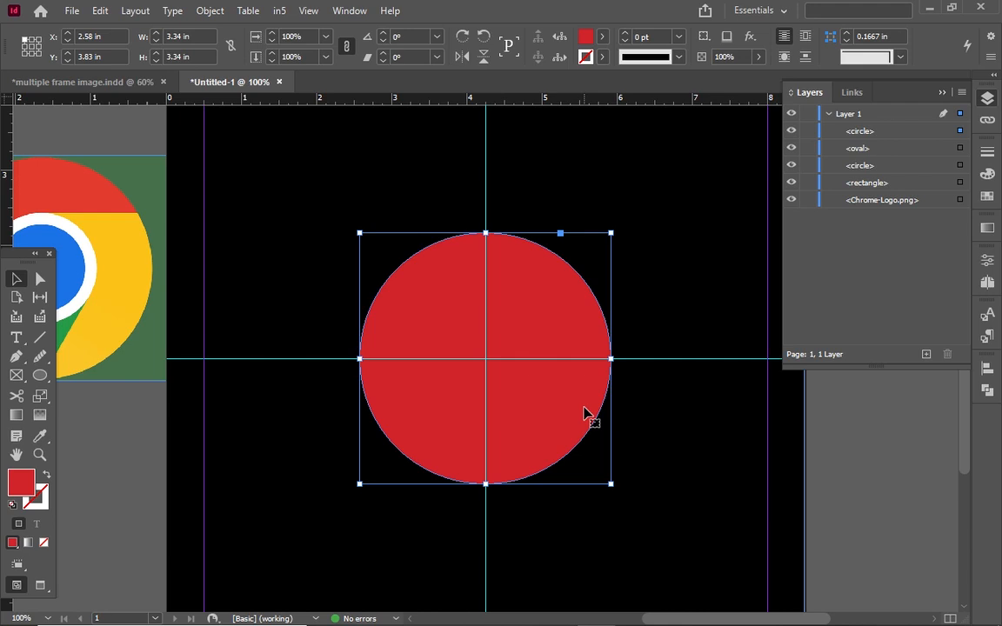
key(ctrl+bracketleft)
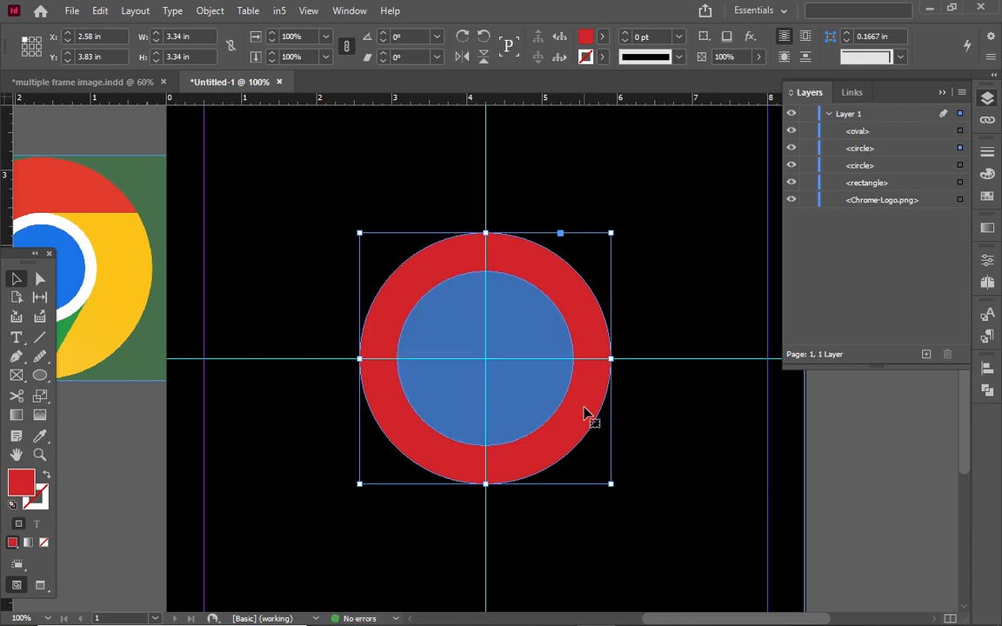
key(ctrl+bracketleft)
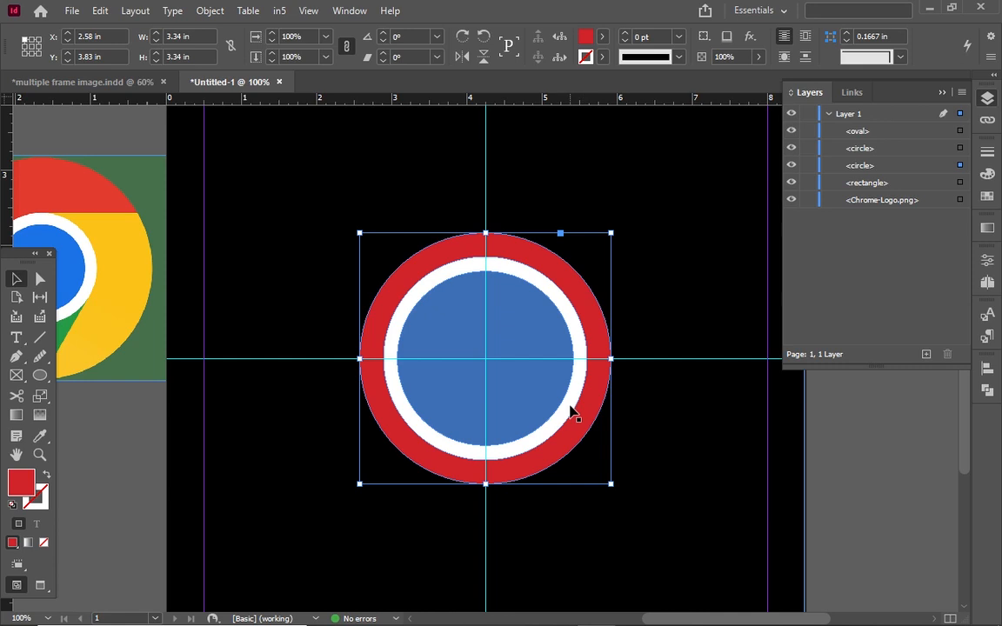
- Scale the white and blue circles down together about their shared centre, making the white circle about 1.54 in wide
click(571, 411)
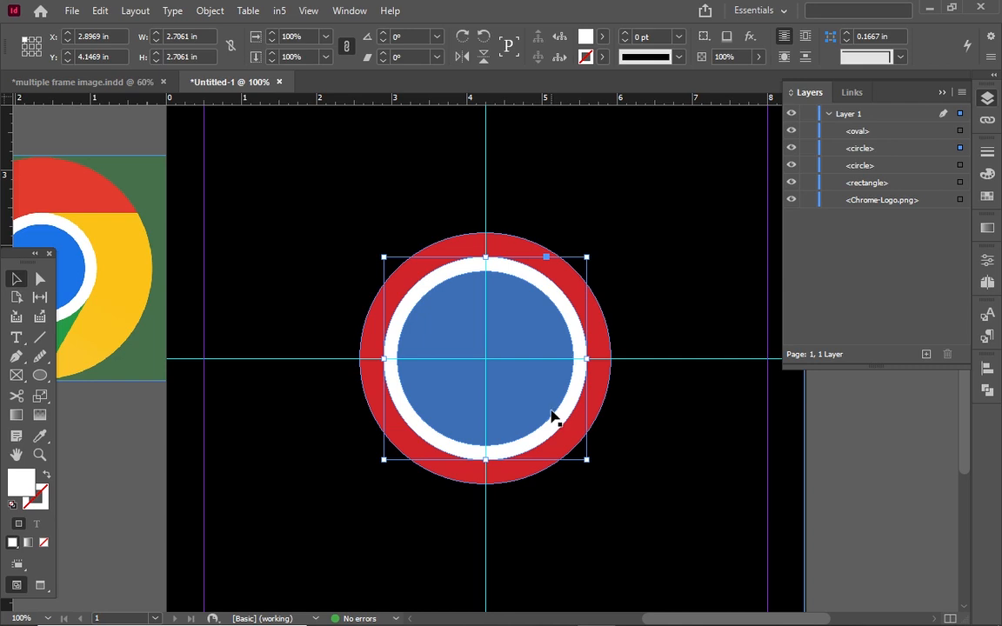
shift+click(547, 411)
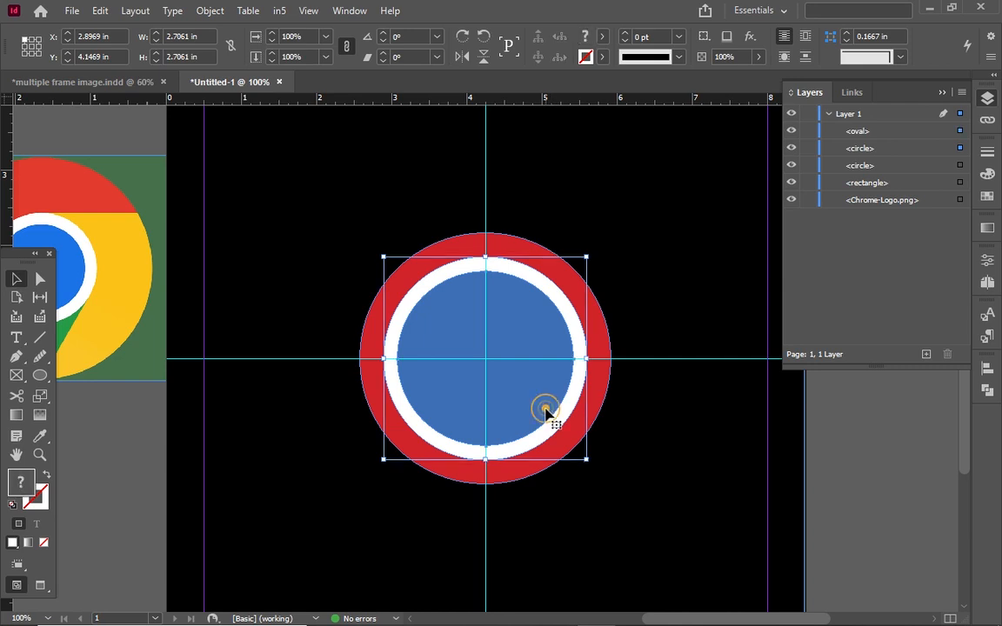
click(587, 461)
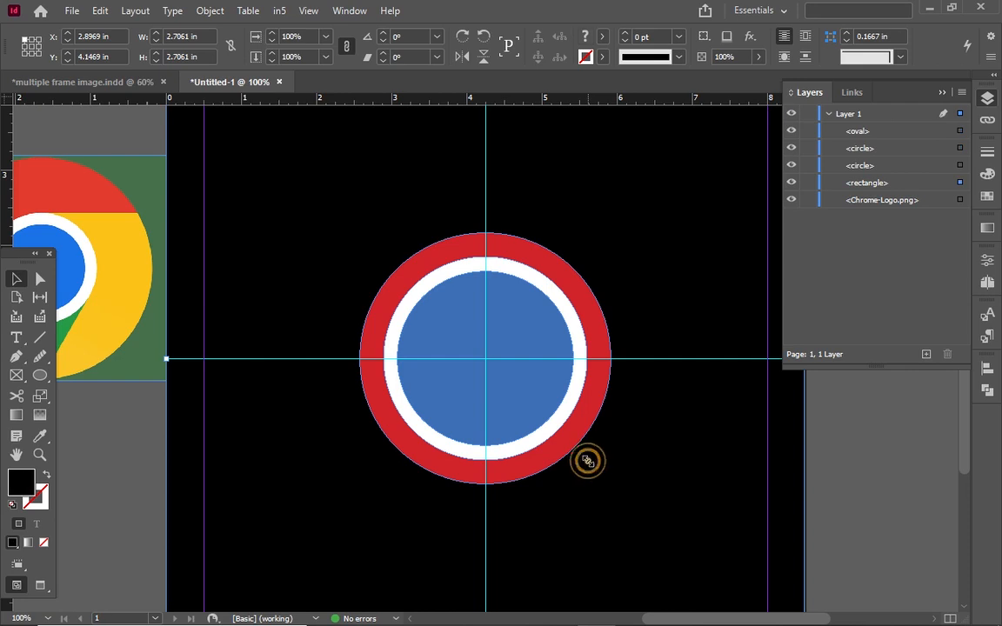
click(534, 412)
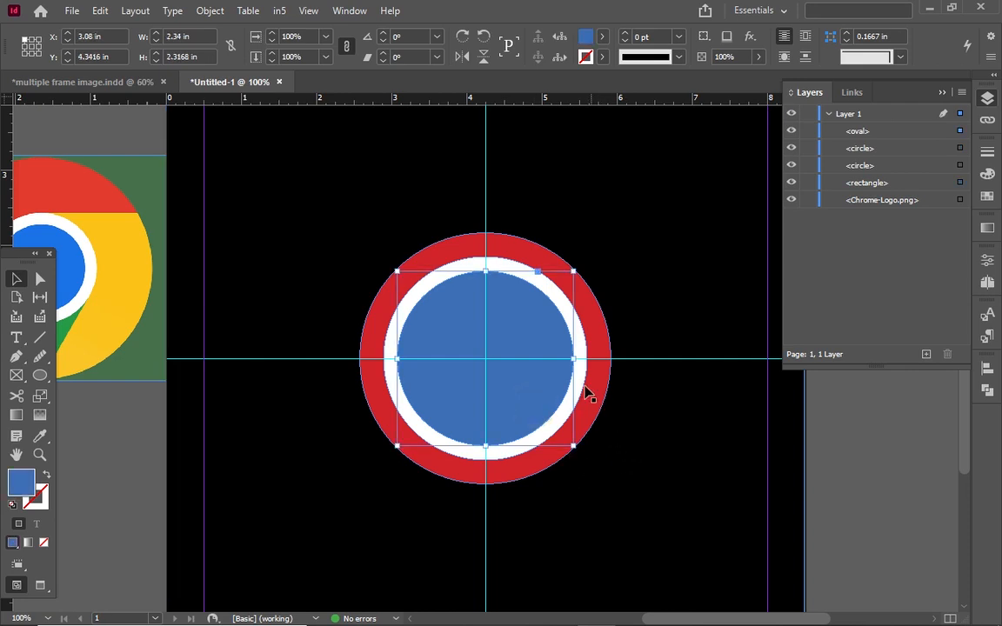
click(577, 381)
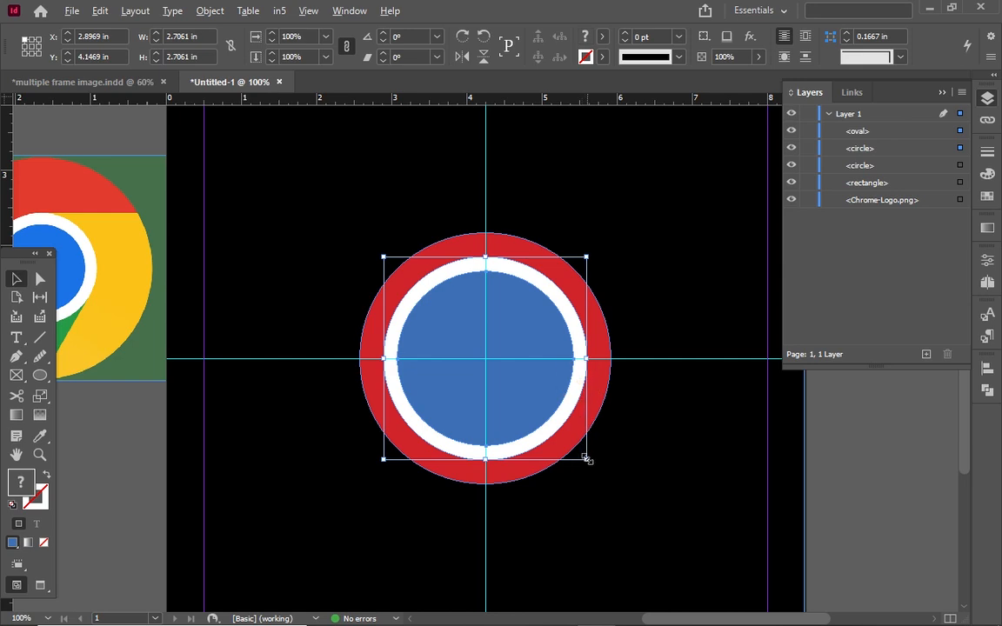
drag(587, 459, 532, 391)
key(ctrl+z)
drag(586, 460, 542, 413)
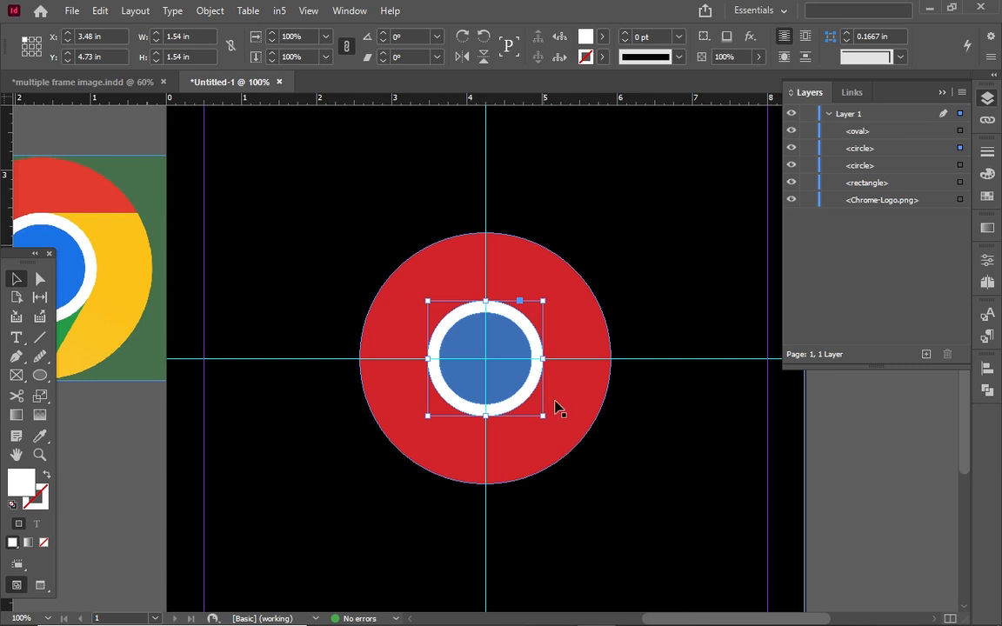
- Reduce the white circle about its centre to about 1.42 in for a thinner ring, and compare it with the placed Chrome logo
click(647, 247)
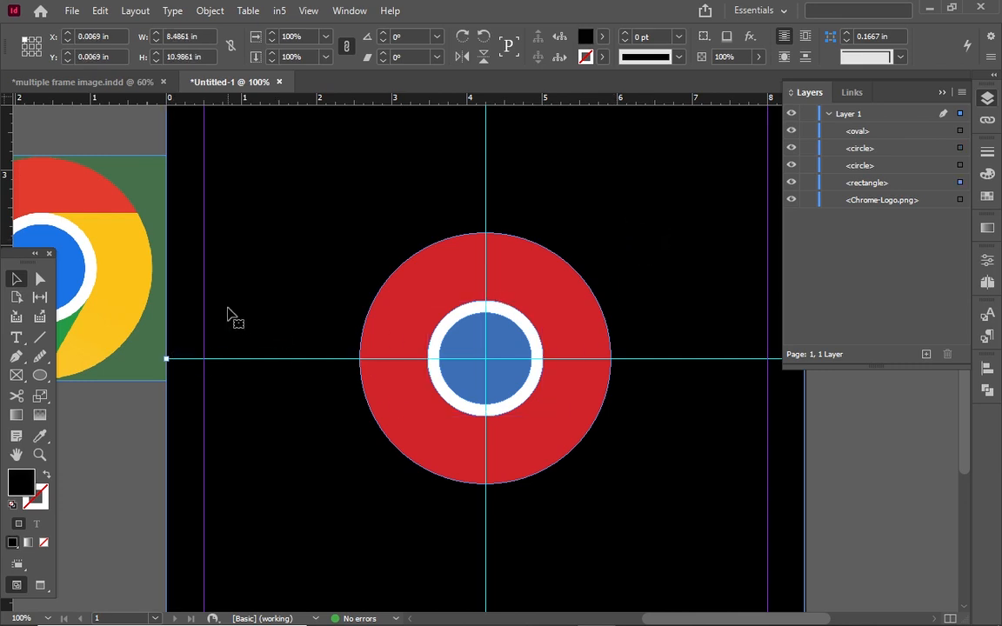
key(ctrl+minus)
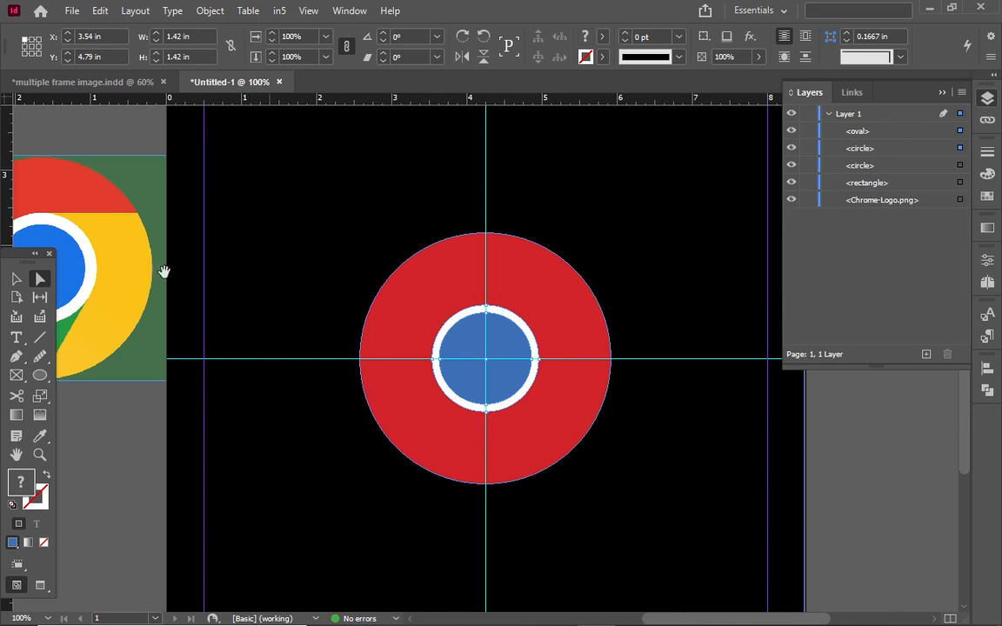
click(15, 278)
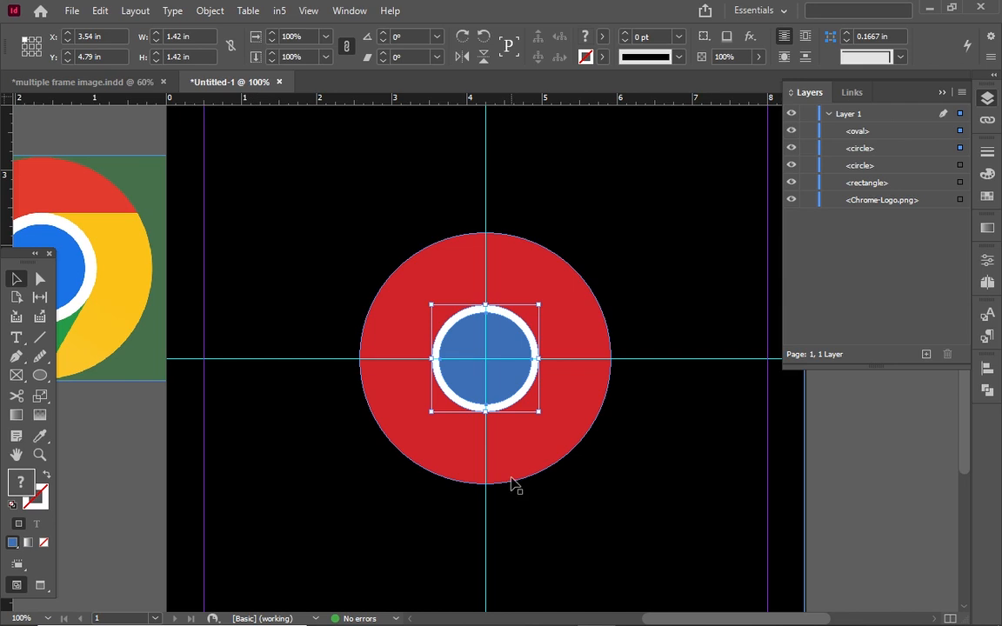
drag(671, 619, 576, 604)
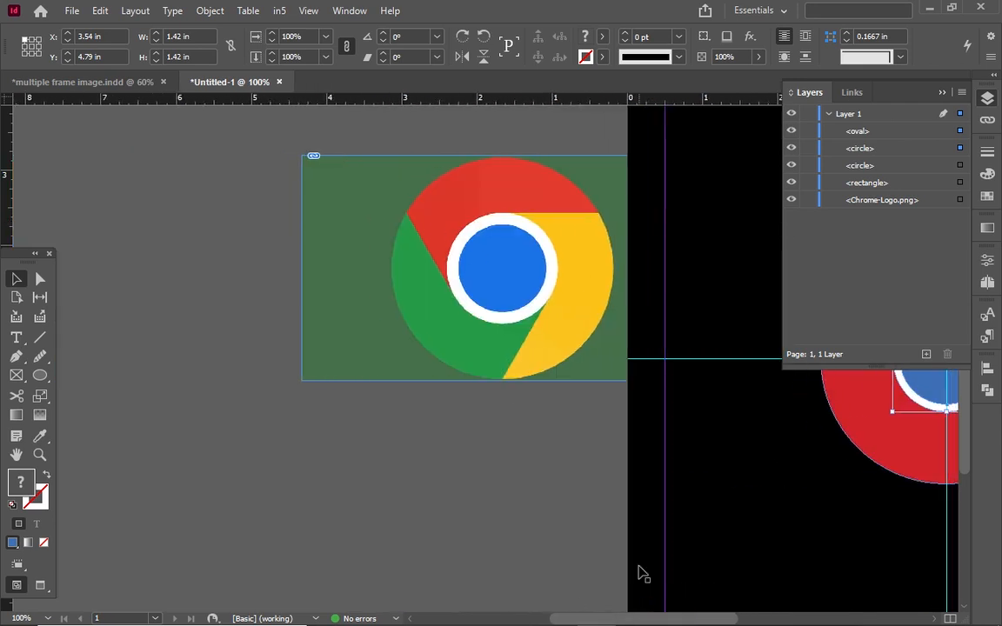
drag(652, 619, 728, 619)
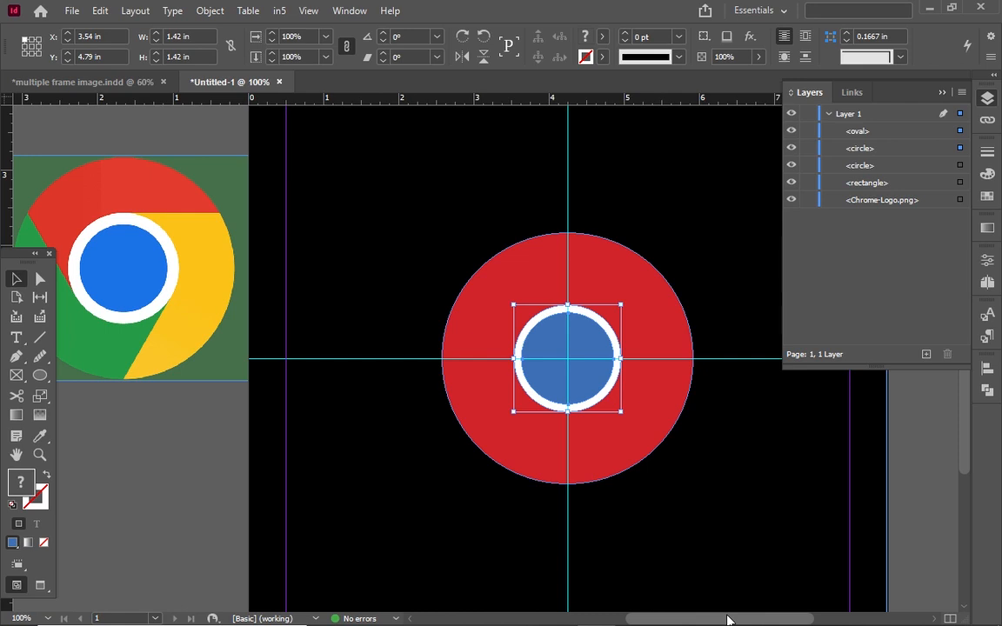
- Duplicate the red circle to the page's lower-right corner and fill the copy with yellow C=0 M=0 Y=100 K=0
click(680, 402)
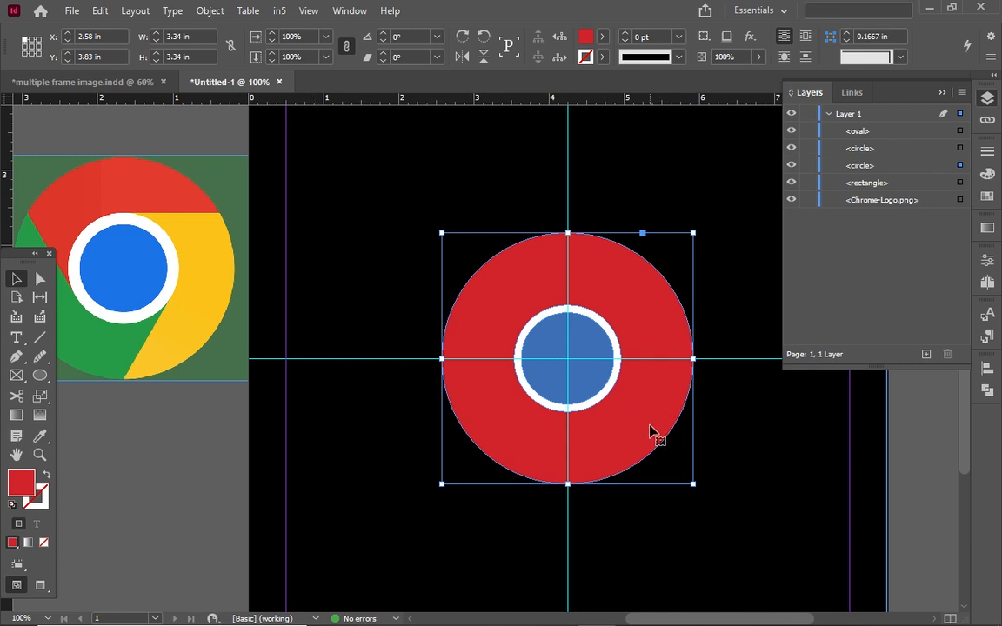
key(ctrl+minus)
key(ctrl+minus)
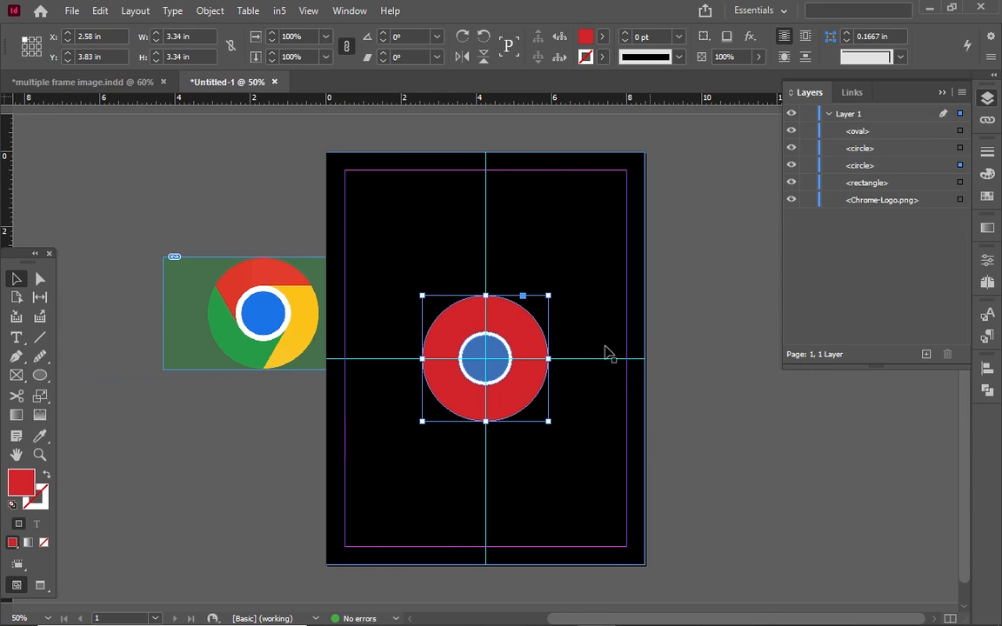
click(527, 383)
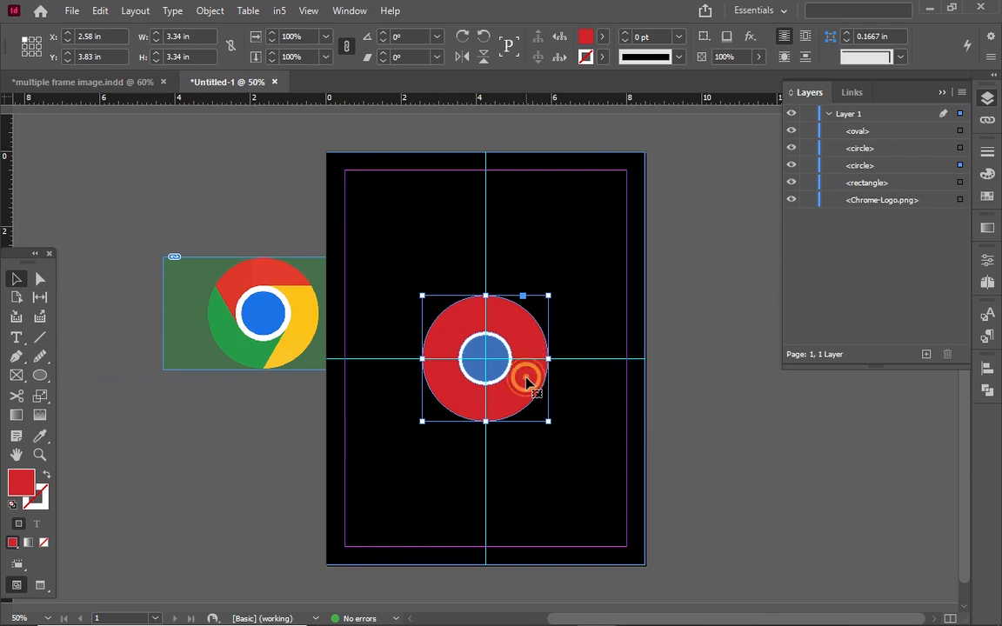
drag(527, 383, 655, 505)
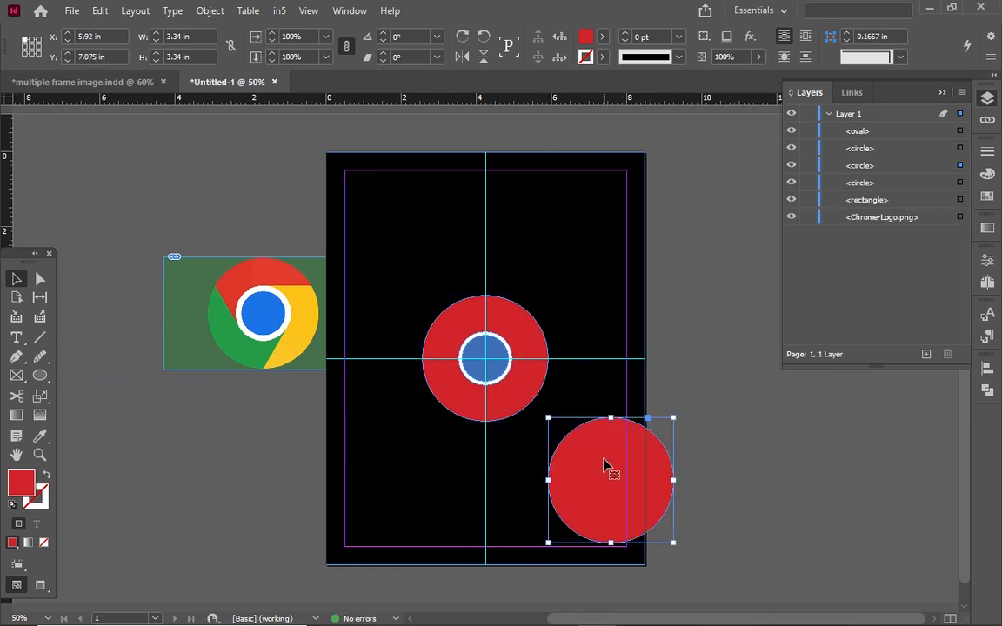
click(603, 37)
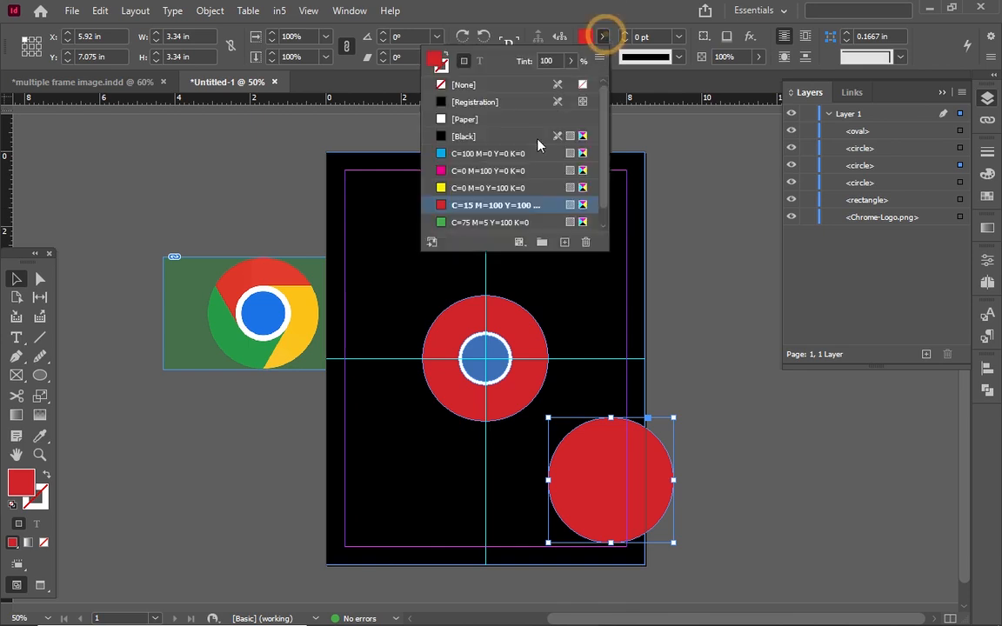
click(520, 188)
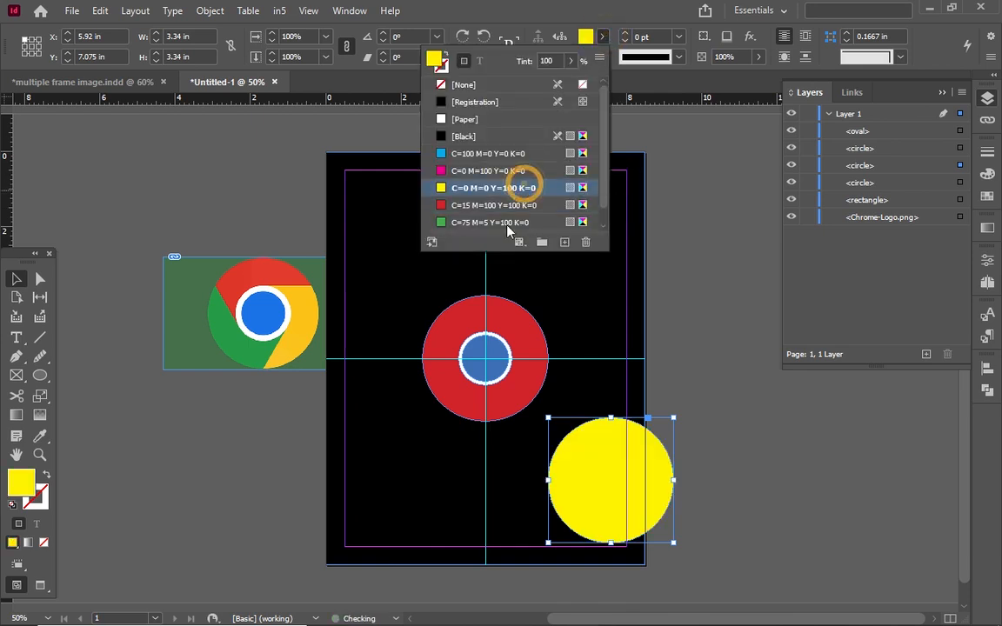
- Duplicate the red circle onto the pasteboard below the placed logo and fill the copy with green C=75 M=5 Y=100 K=0
click(442, 346)
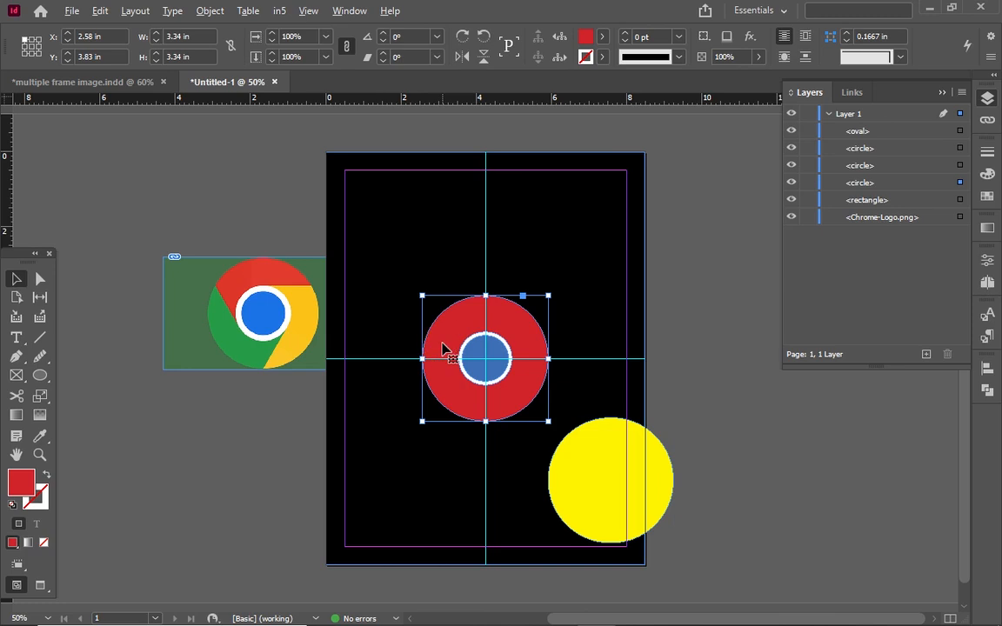
drag(442, 348, 193, 474)
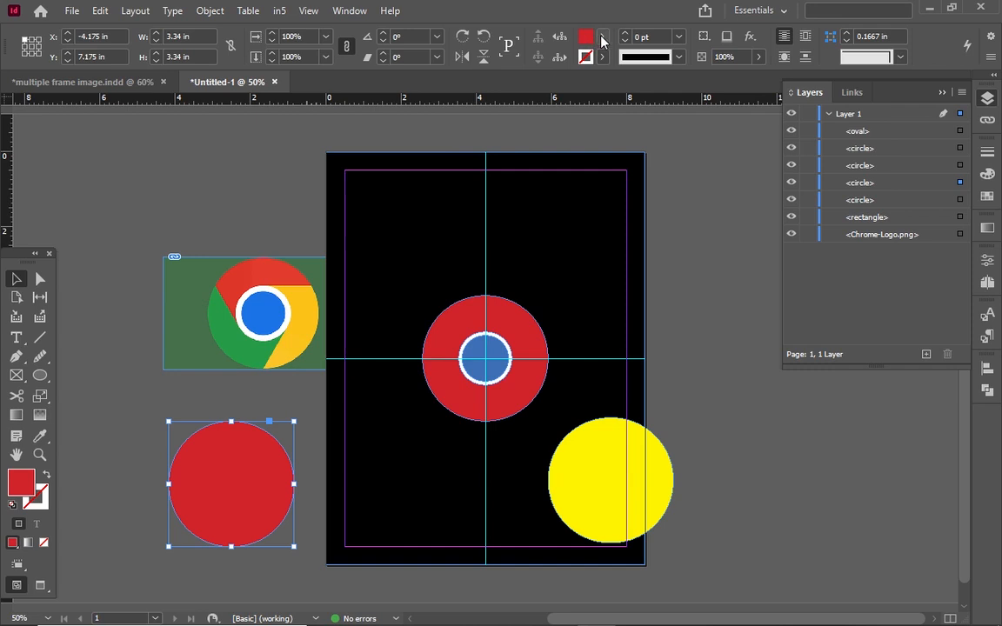
click(601, 42)
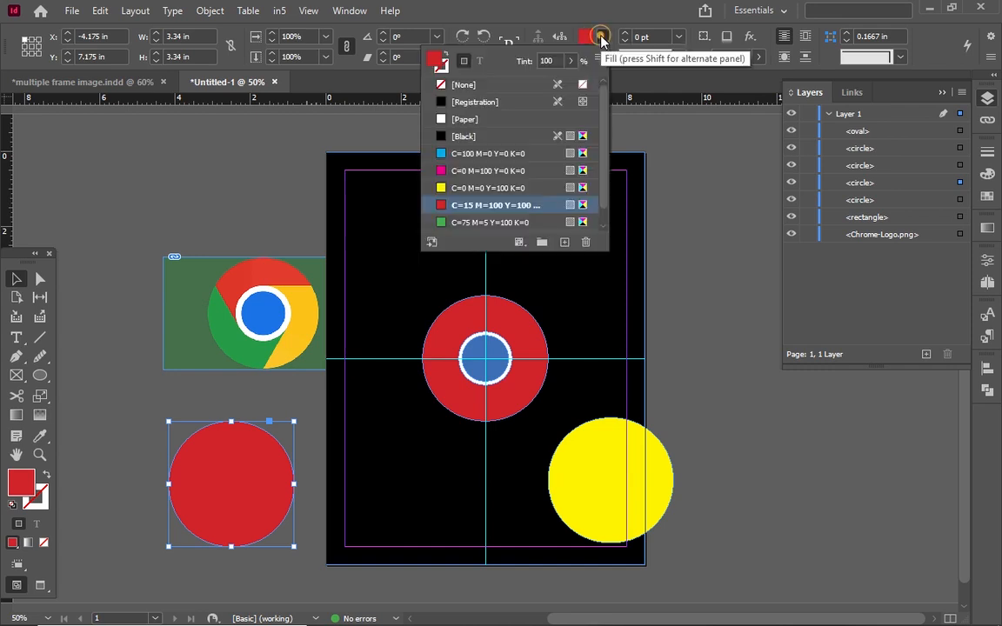
click(485, 219)
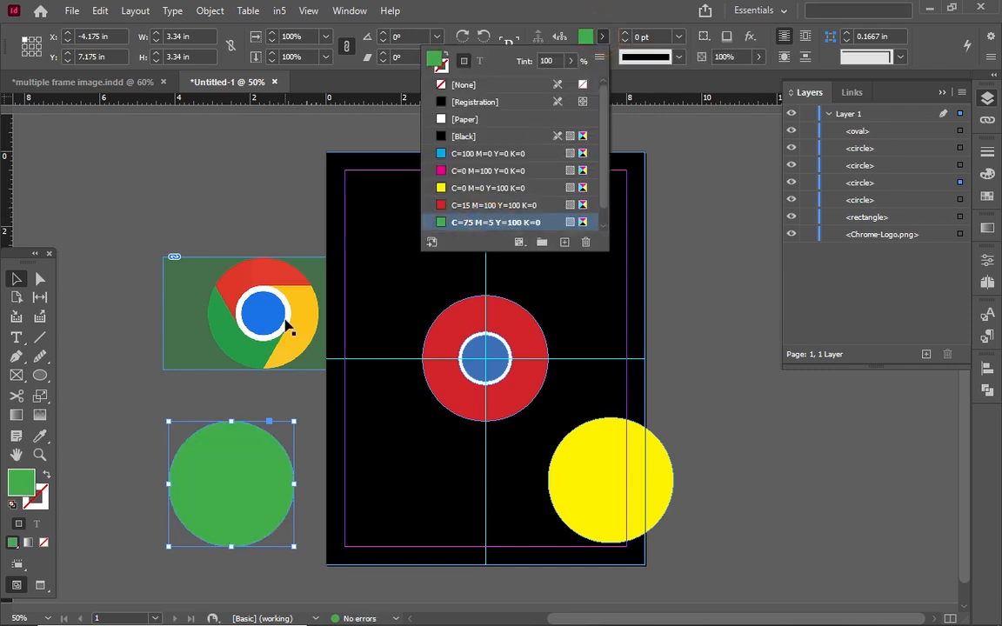
click(407, 304)
- Add an anchor point with the Pen tool on the upper-left edge of the centred red circle
click(461, 339)
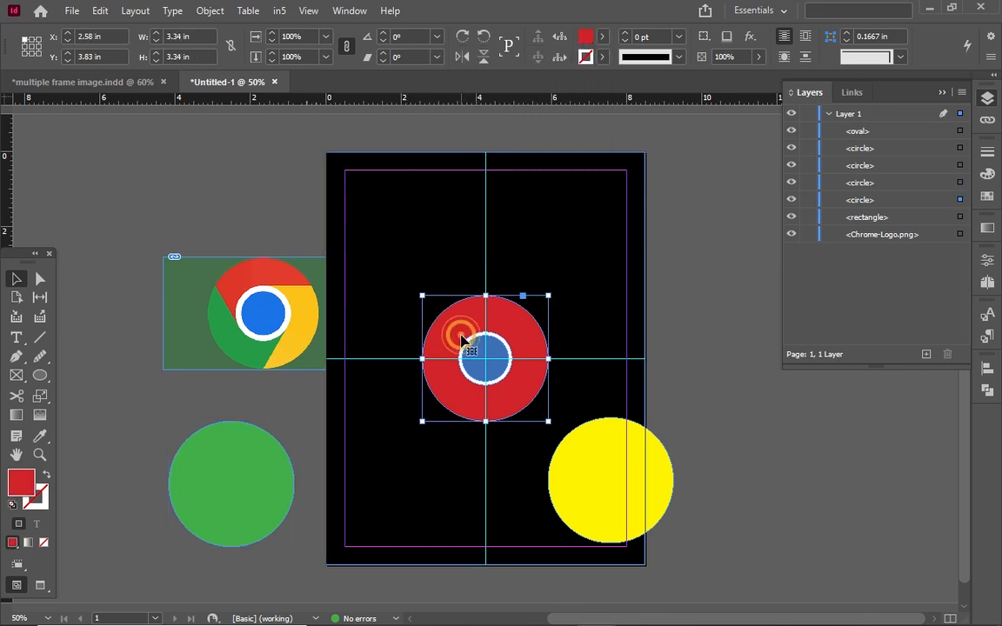
key(ctrl+equal)
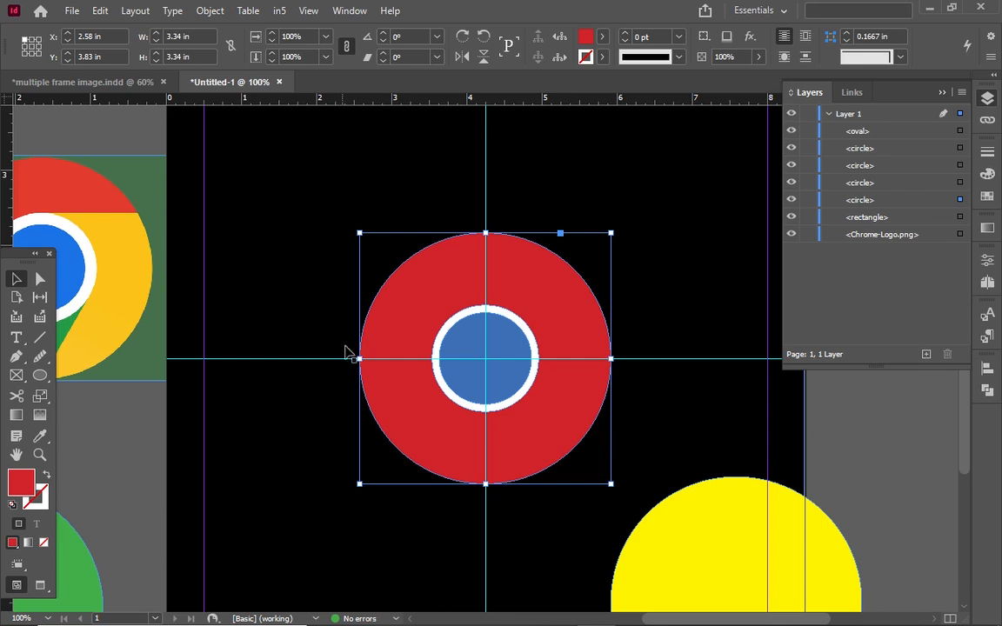
click(17, 356)
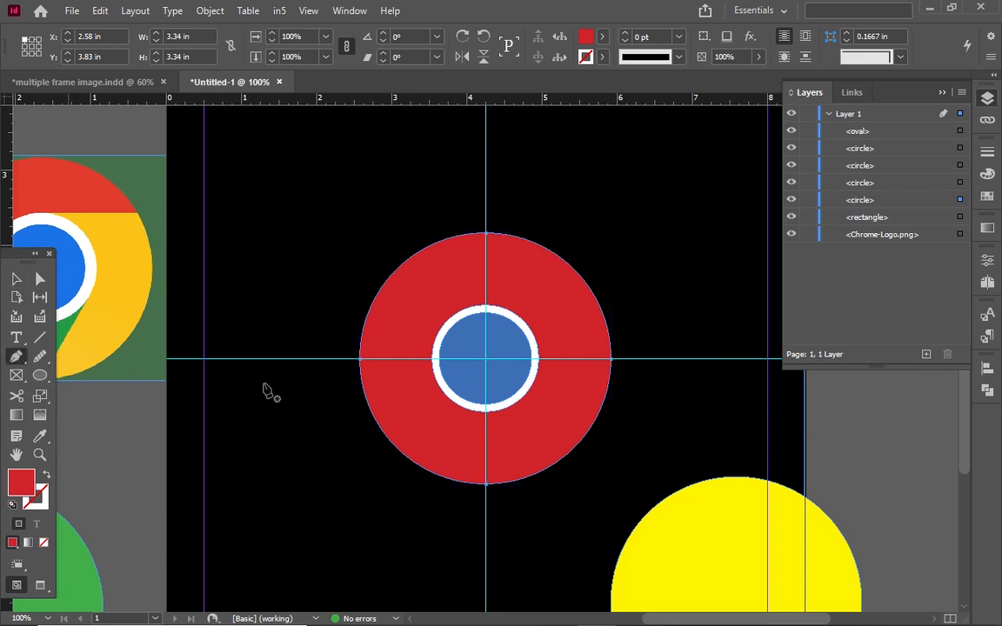
click(374, 299)
- Move the red circle's leftmost anchor point inward to about X 4.18 in, Y 5.62 in, and retract its lower direction handle
click(40, 278)
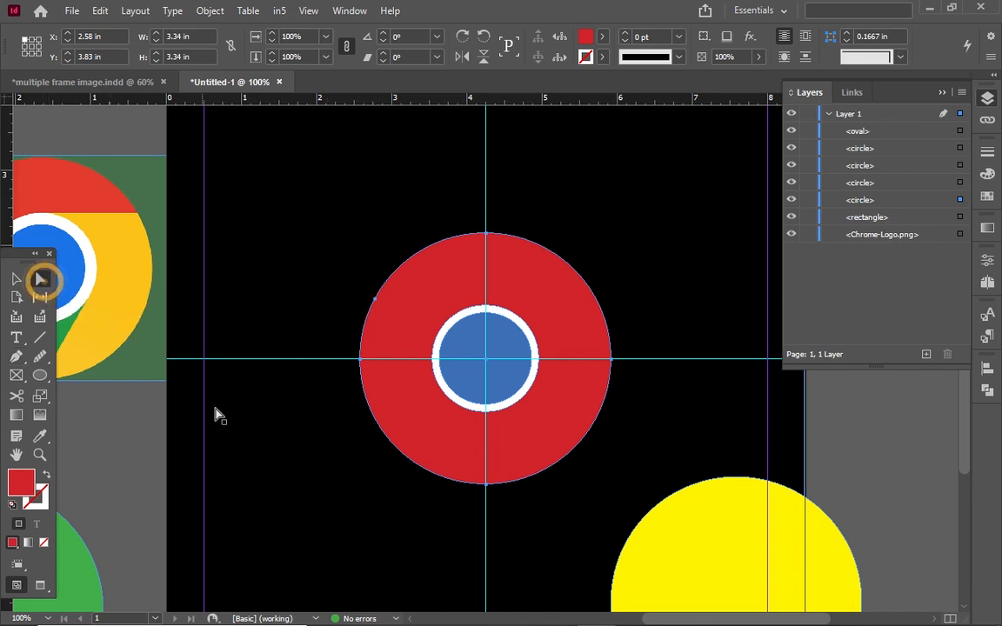
click(361, 360)
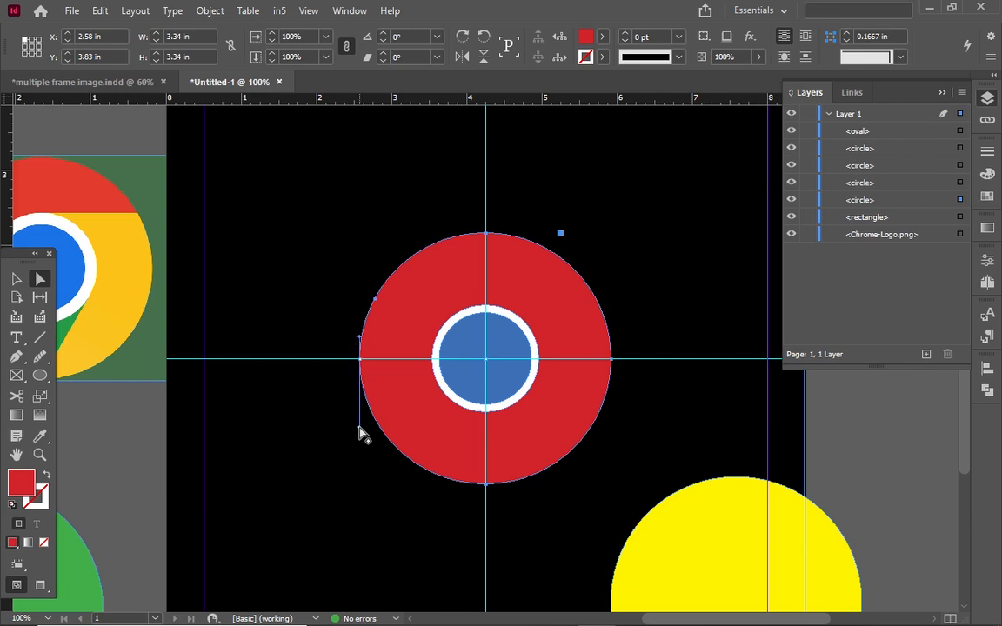
click(360, 360)
drag(360, 364, 484, 374)
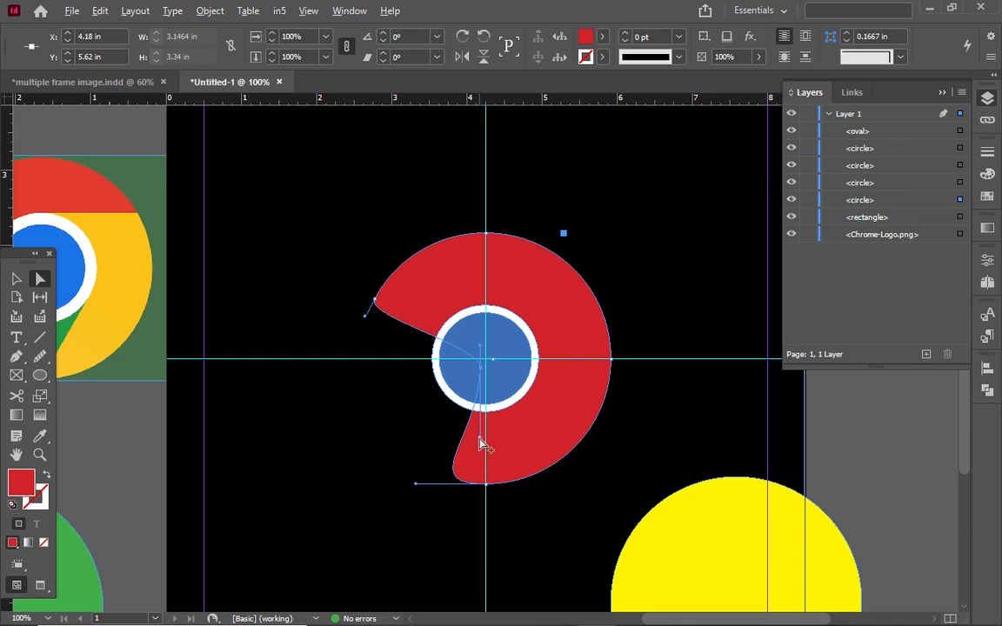
drag(481, 442, 483, 372)
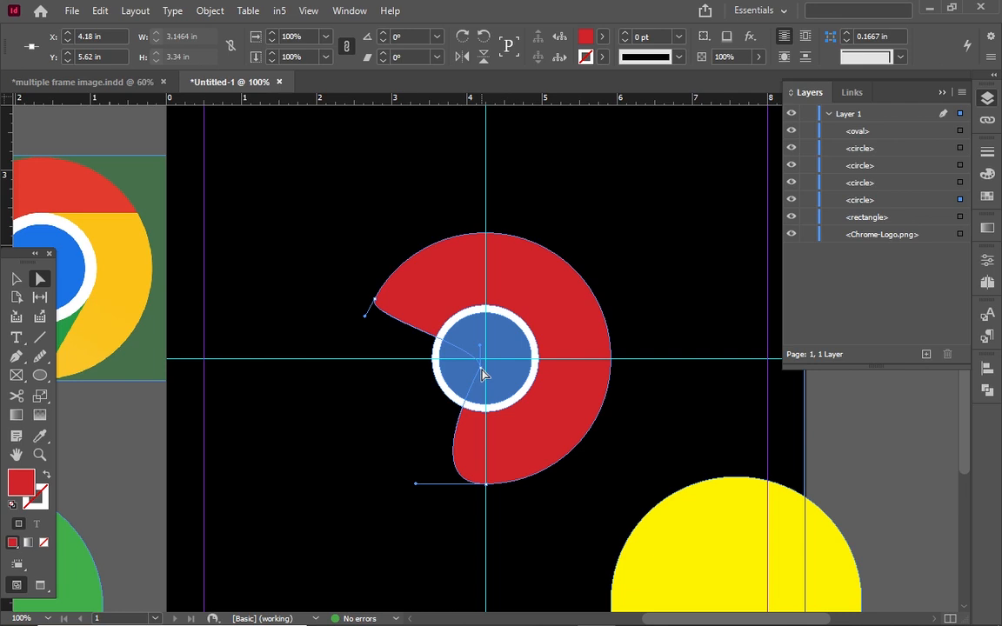
- Retract the lower direction handle of the anchor point added on the red shape's upper-left edge
click(365, 318)
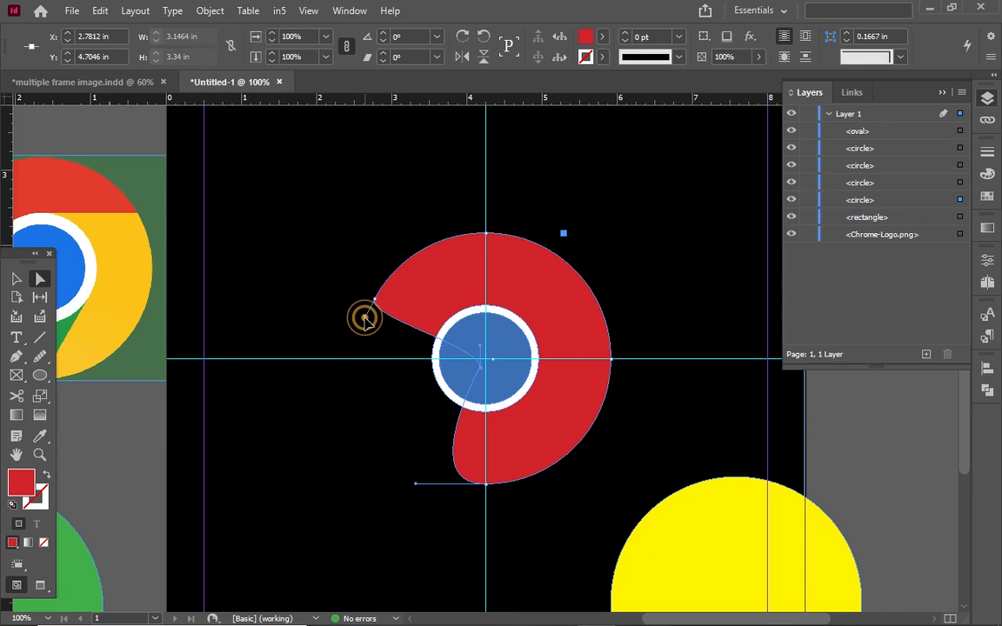
click(365, 318)
mouse_move(365, 319)
mouse_down()
mouse_move(376, 299)
mouse_move(380, 318)
mouse_move(376, 306)
mouse_up()
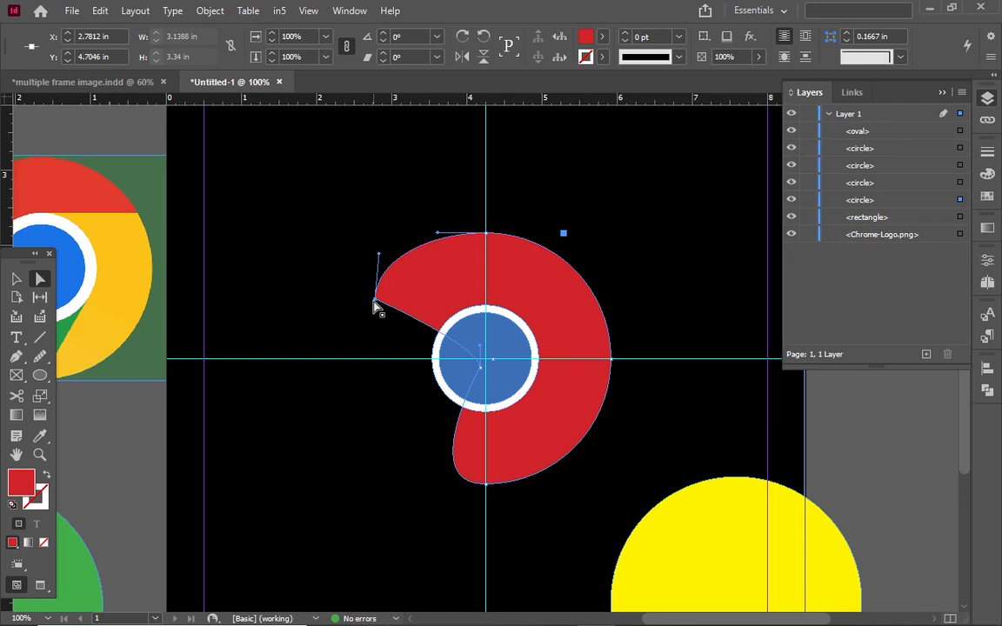
- Redo the retraction of the red shape's upper-left anchor's lower handle and retract the upper handle of its anchor inside the blue circle
key(ctrl+z)
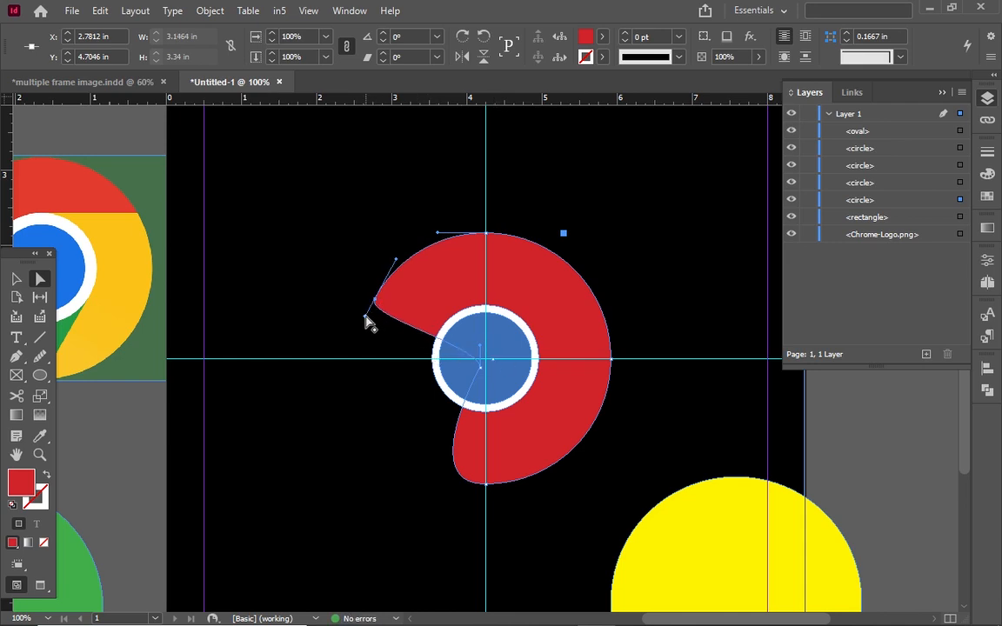
drag(365, 318, 376, 305)
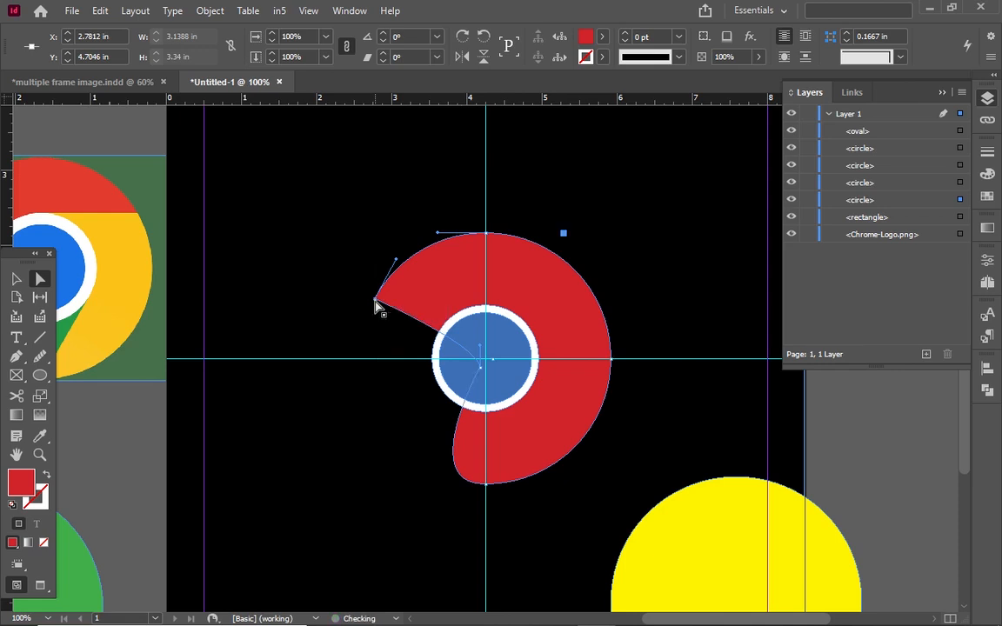
click(492, 366)
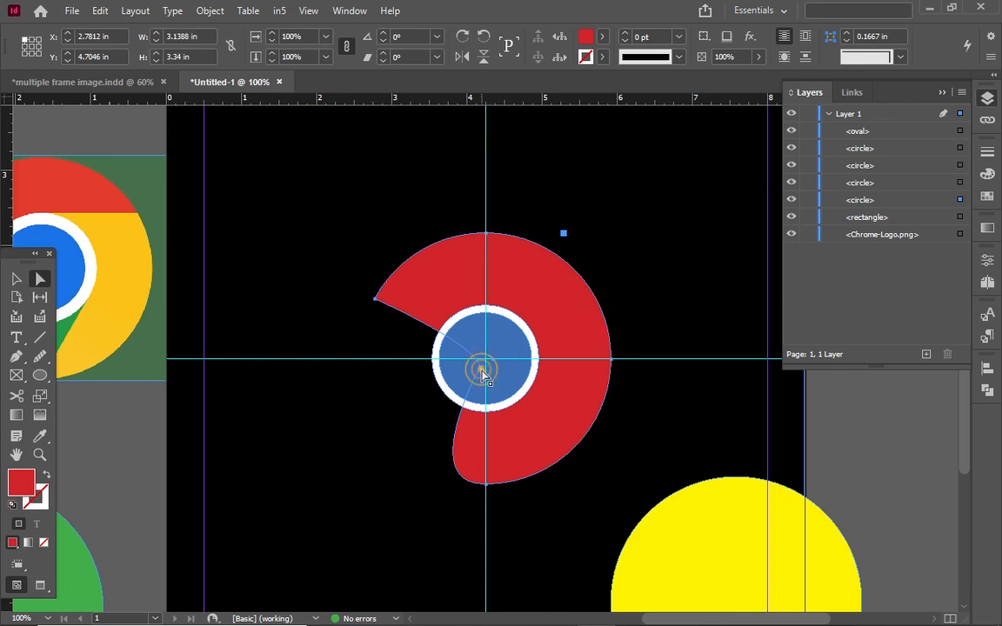
drag(484, 375, 485, 352)
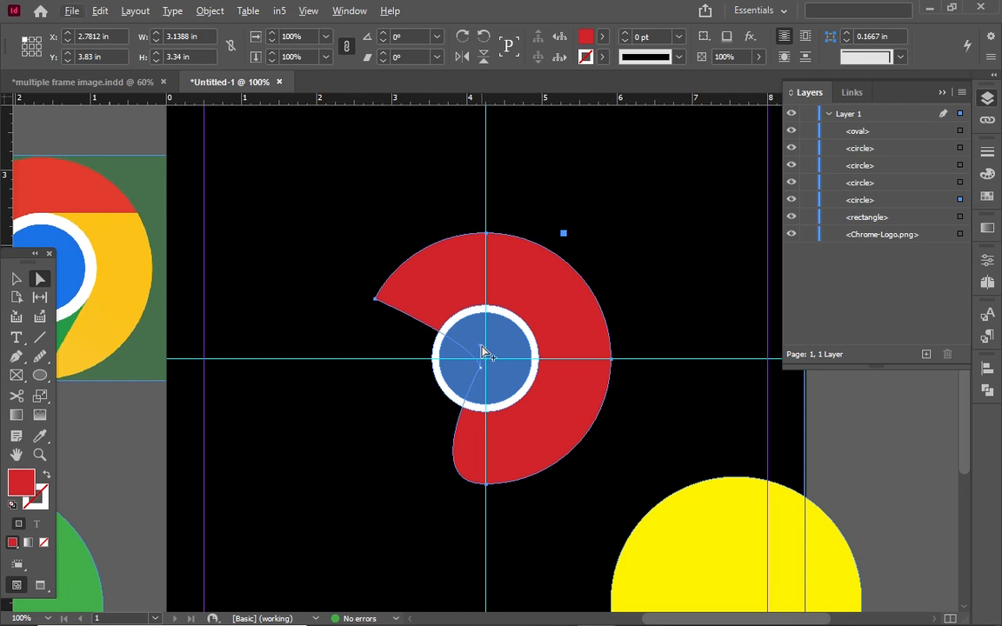
key(ctrl+equal)
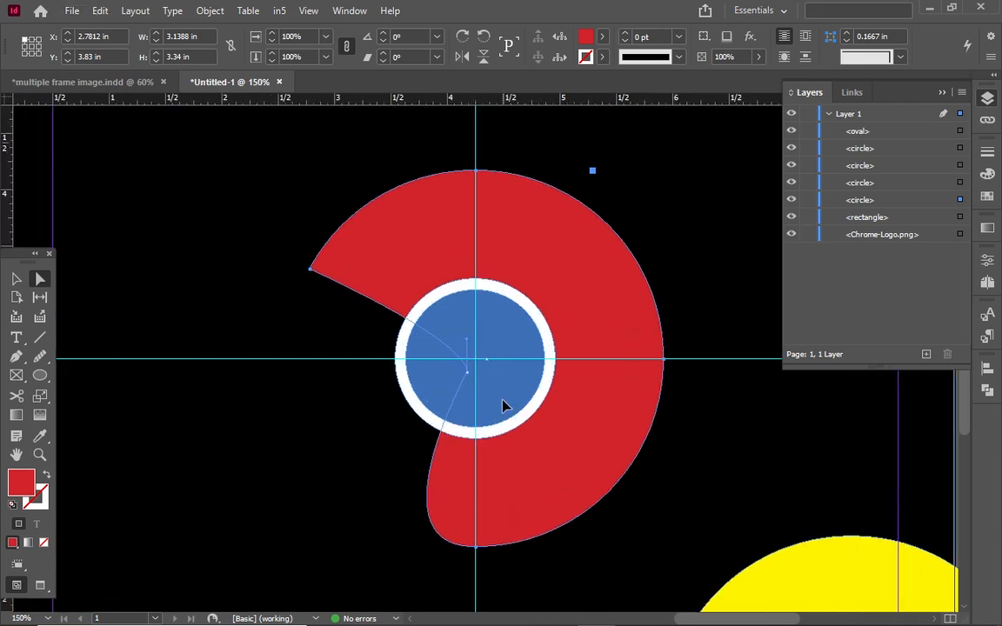
key(ctrl+equal)
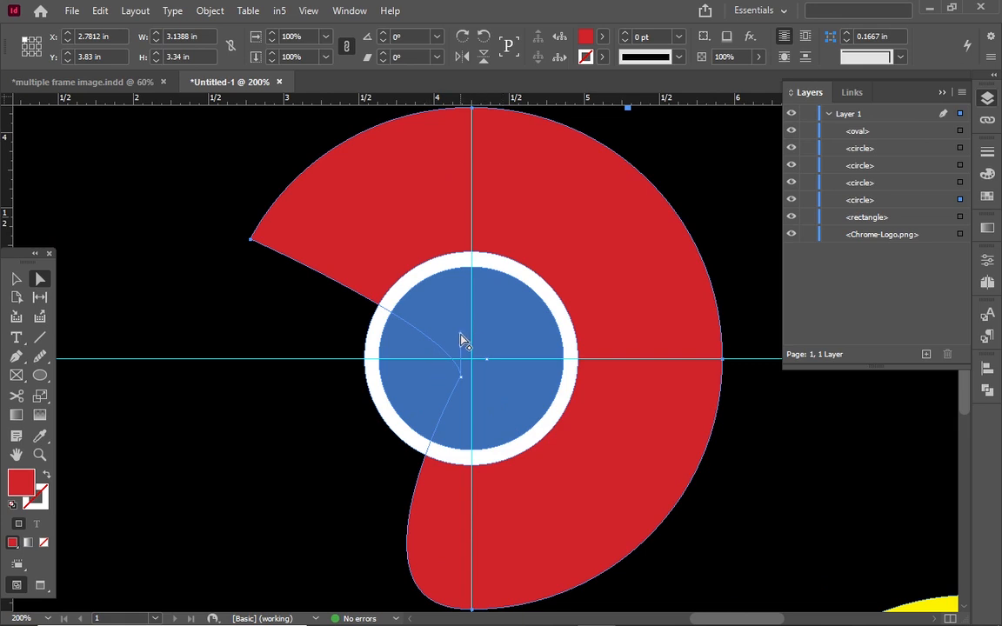
drag(461, 339, 463, 382)
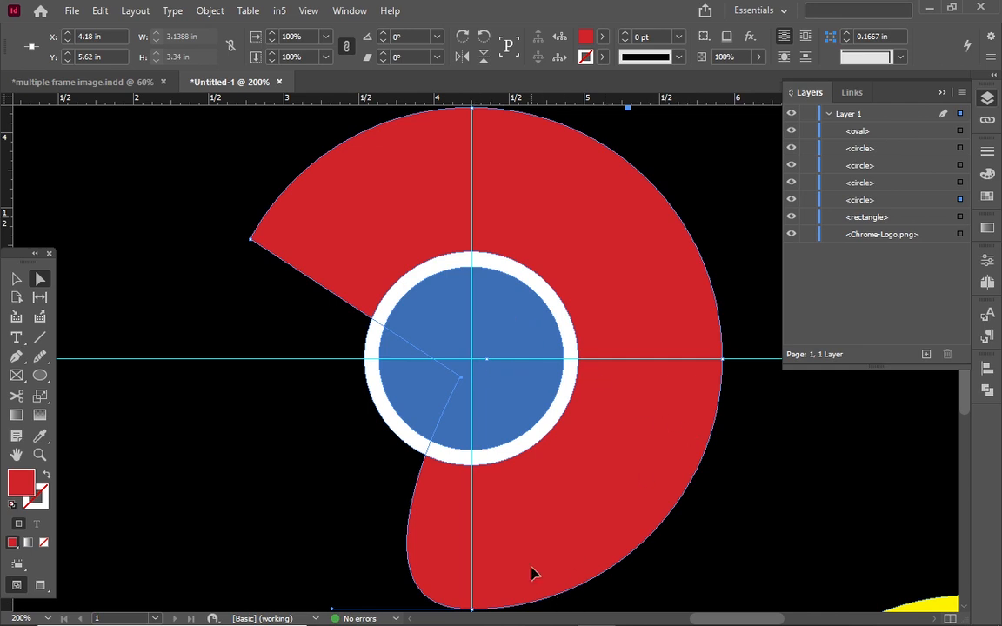
- Move the red shape's bottom anchor point up to X 4.25 in, Y 5.28 in, and retract the rightmost anchor's lower direction handle
key(ctrl+minus)
key(ctrl+minus)
key(ctrl+minus)
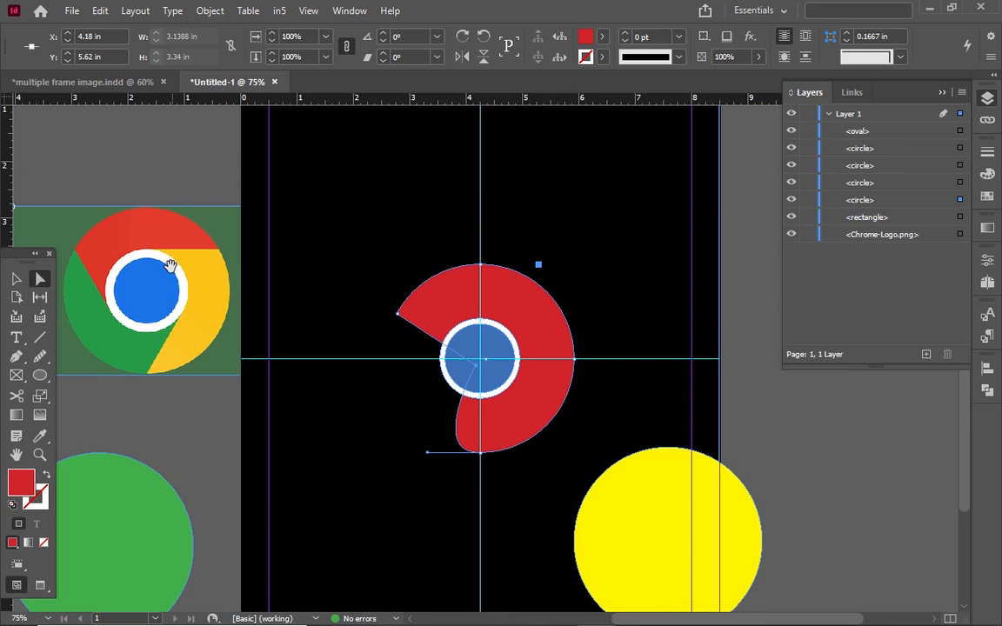
key(ctrl+equal)
key(ctrl+equal)
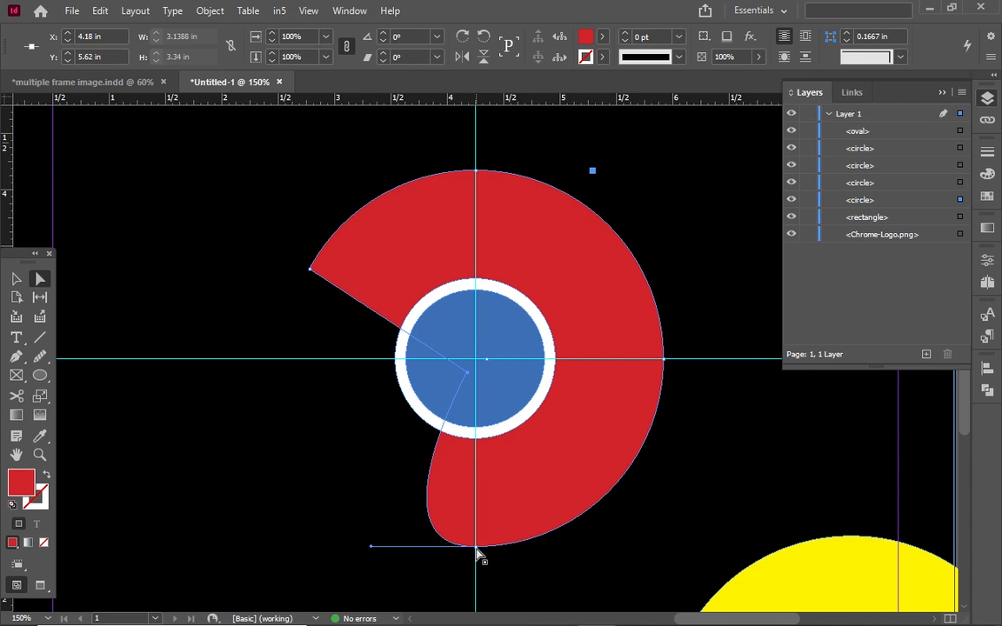
drag(477, 552, 478, 340)
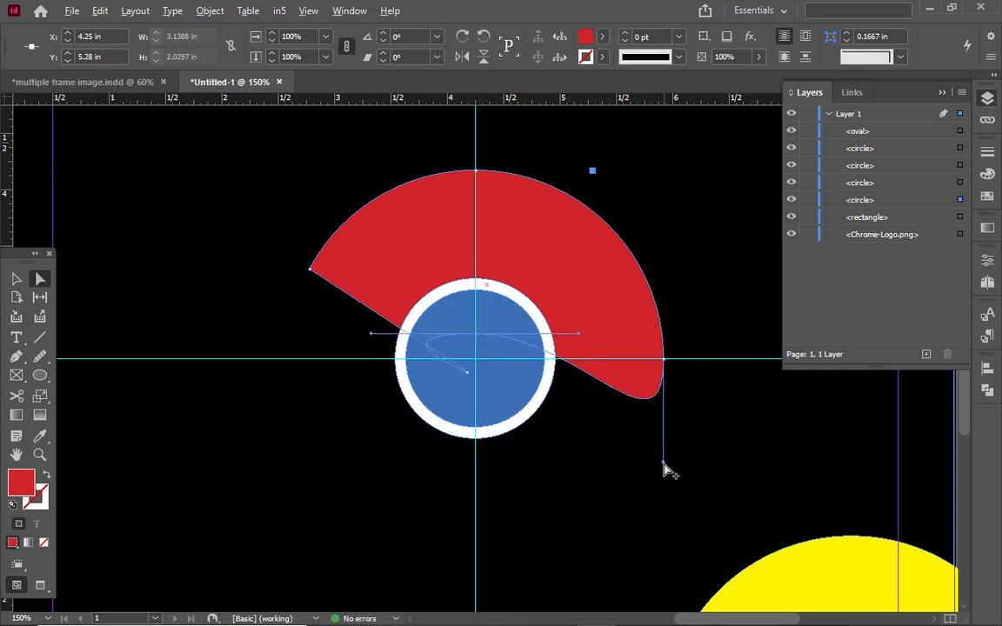
drag(665, 470, 666, 365)
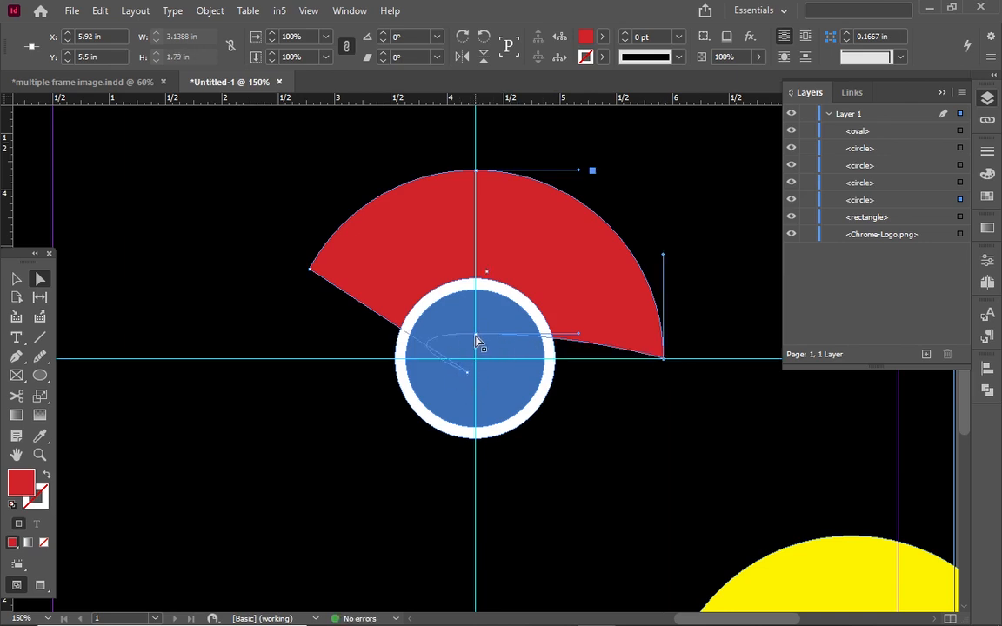
- Raise the red shape's inner anchor on the vertical guide to Y 4.93 in, and retract its right direction handle
drag(476, 336, 476, 297)
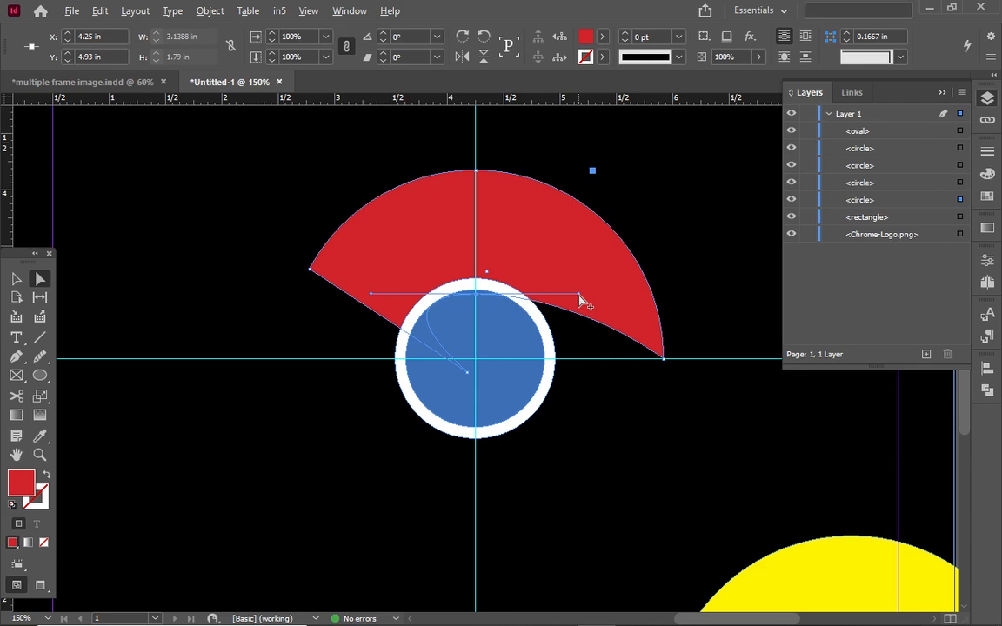
drag(579, 295, 476, 299)
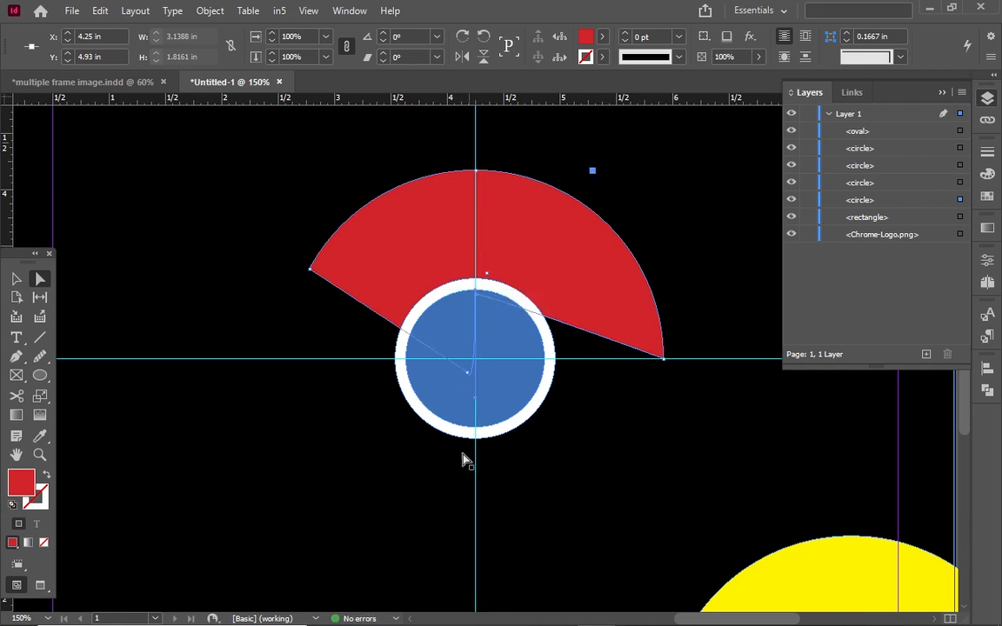
click(429, 538)
click(429, 539)
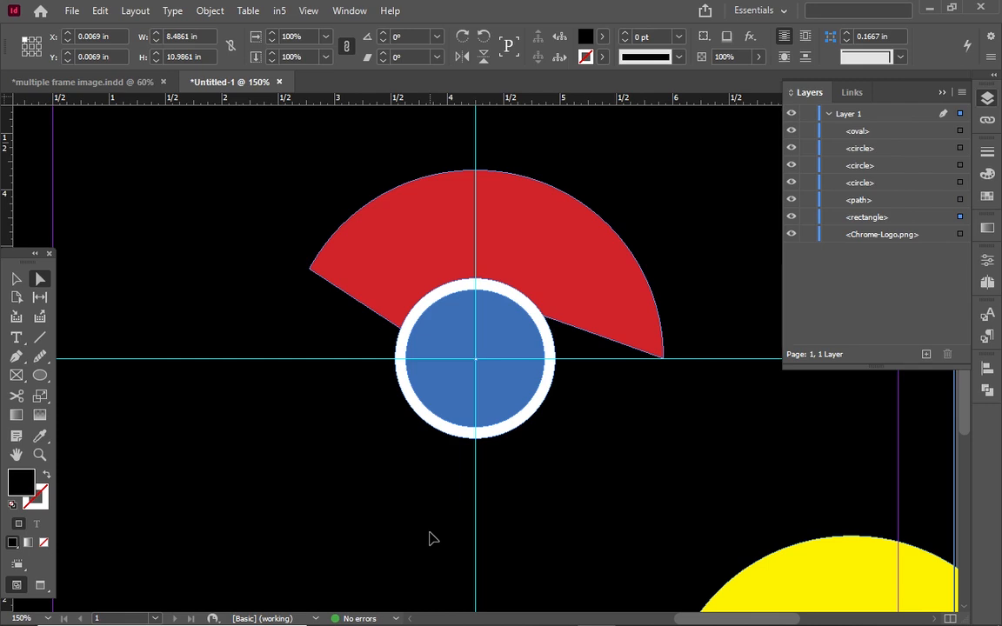
key(ctrl+minus)
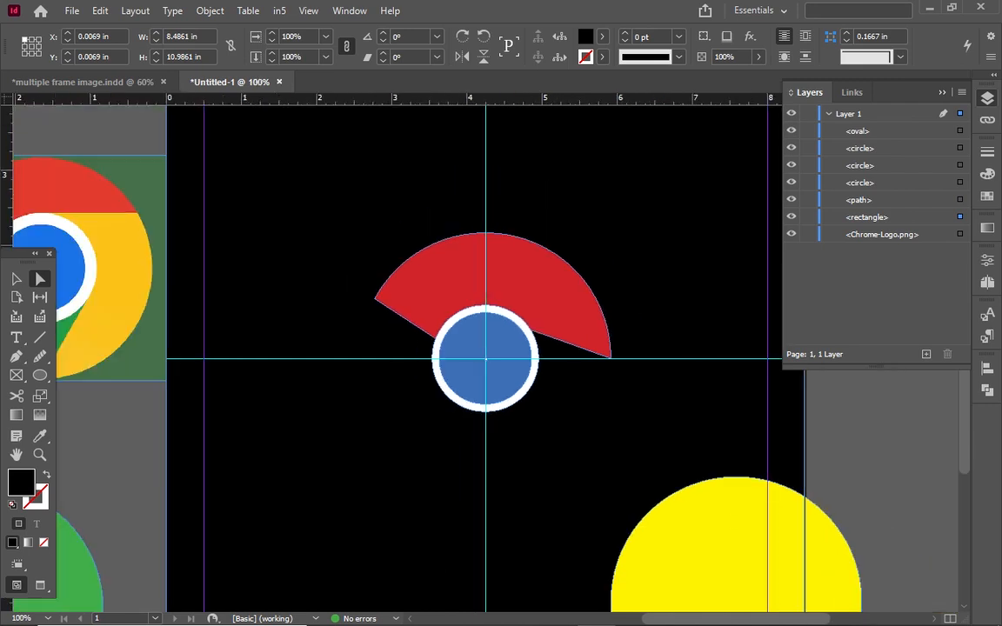
- Move the yellow circle to X 2.58 in, Y 3.83 in, centred on the guide intersection
click(756, 524)
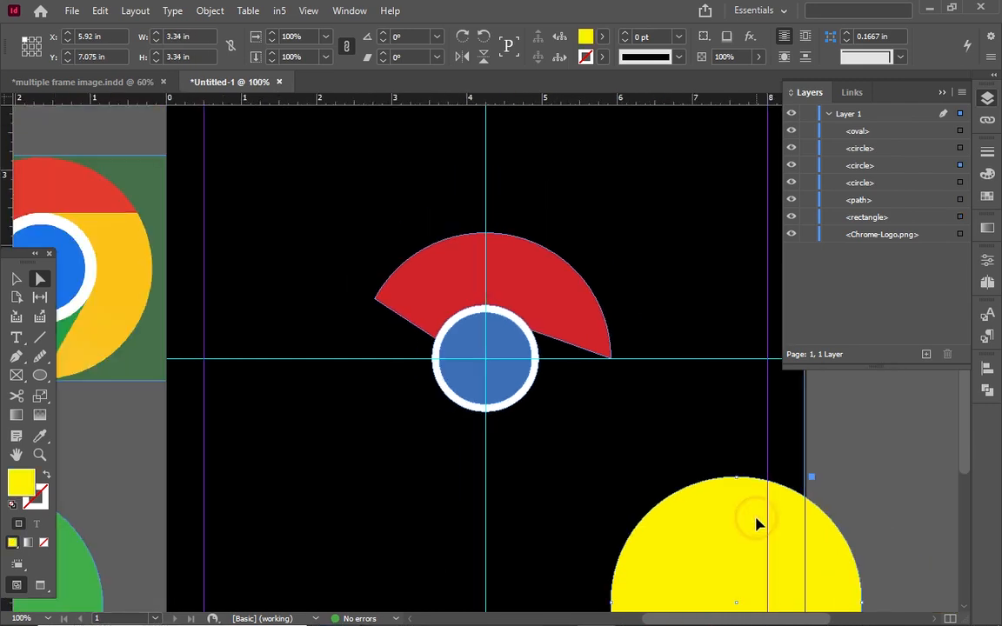
drag(757, 525, 700, 474)
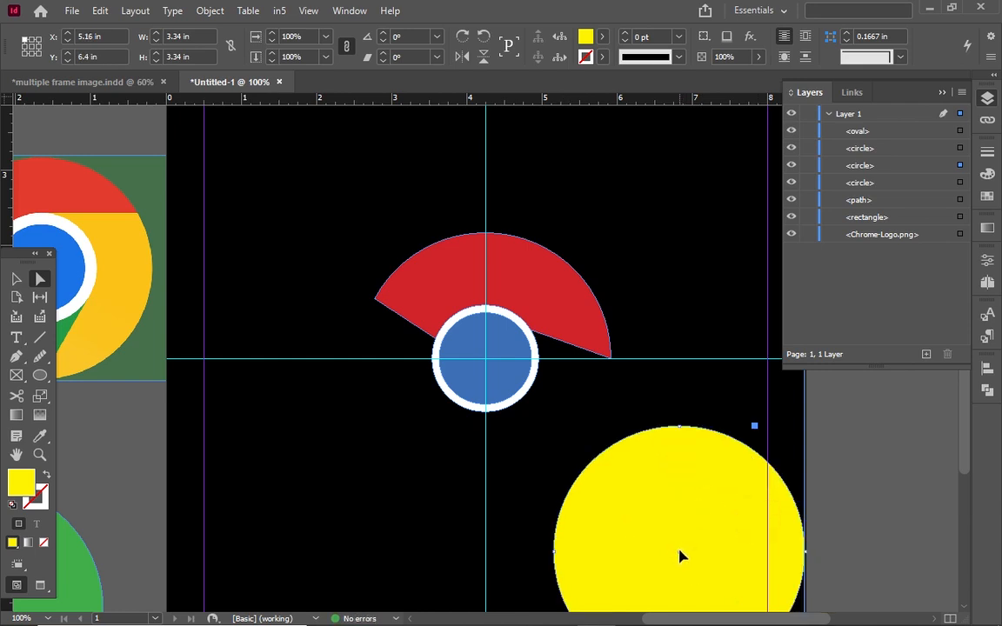
drag(681, 556, 485, 366)
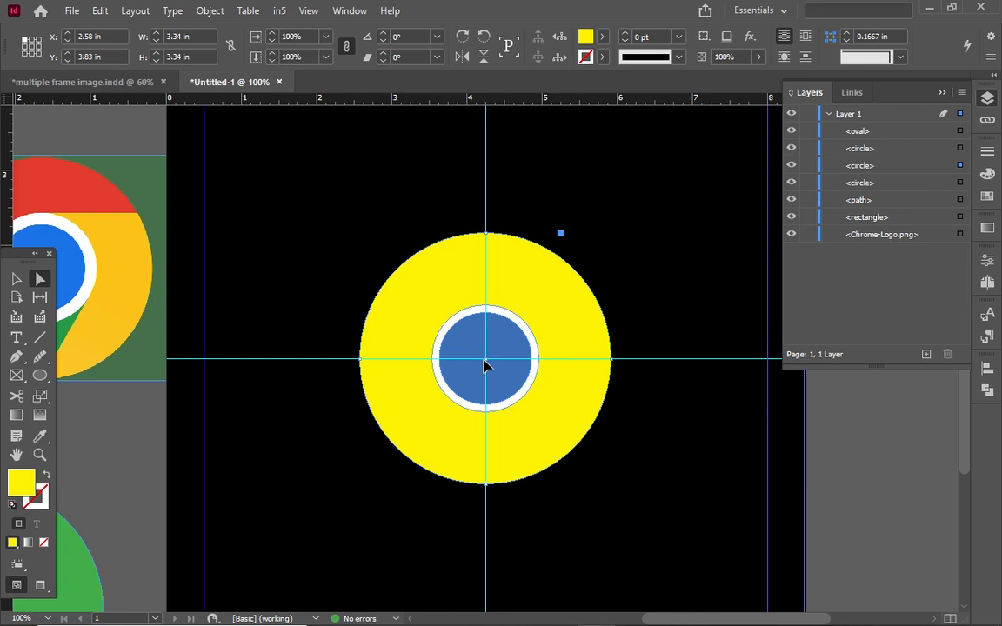
- Arrange the yellow circle directly behind the red segment and in front of the black background rectangle
key(ctrl+bracketleft)
key(ctrl+bracketleft)
key(ctrl+bracketleft)
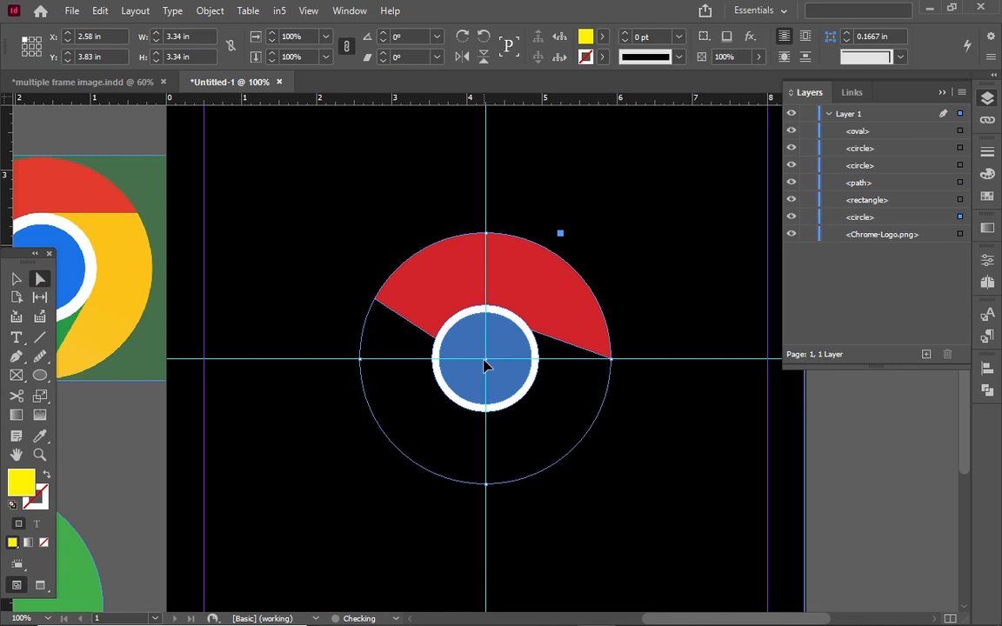
key(ctrl+bracketright)
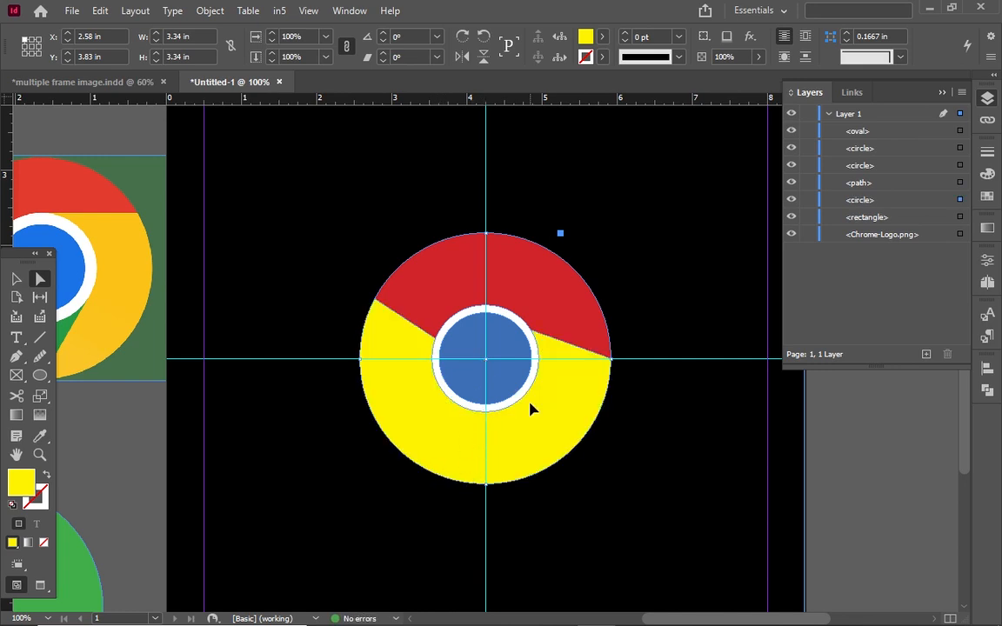
drag(696, 618, 653, 619)
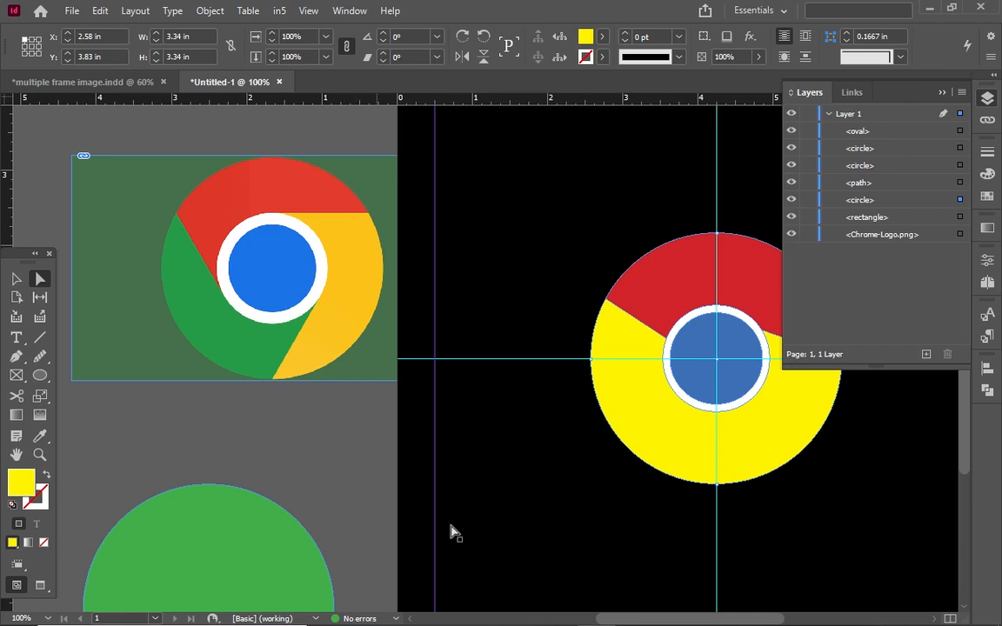
drag(638, 618, 675, 618)
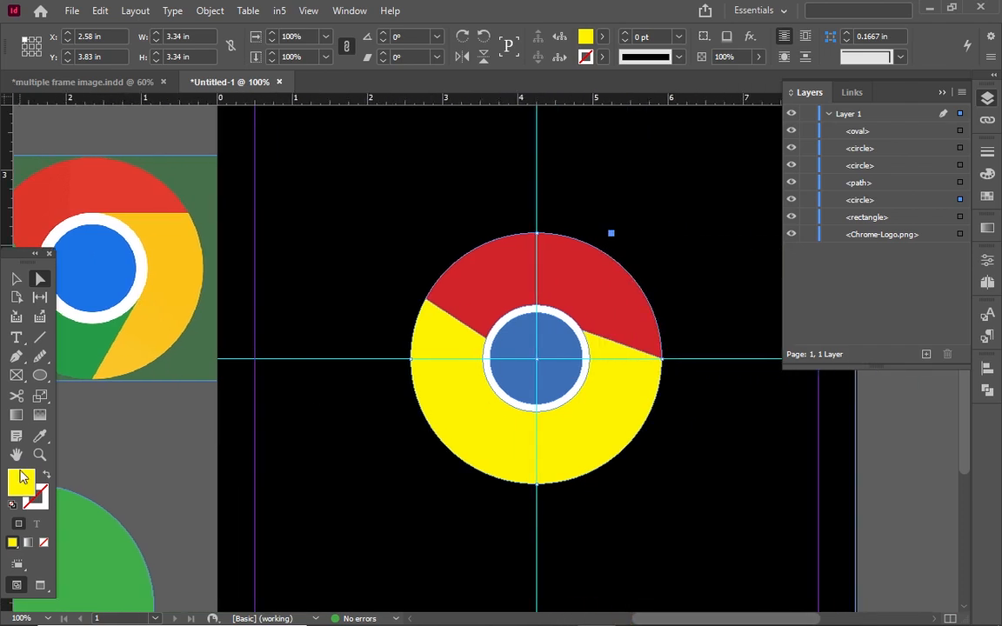
click(16, 358)
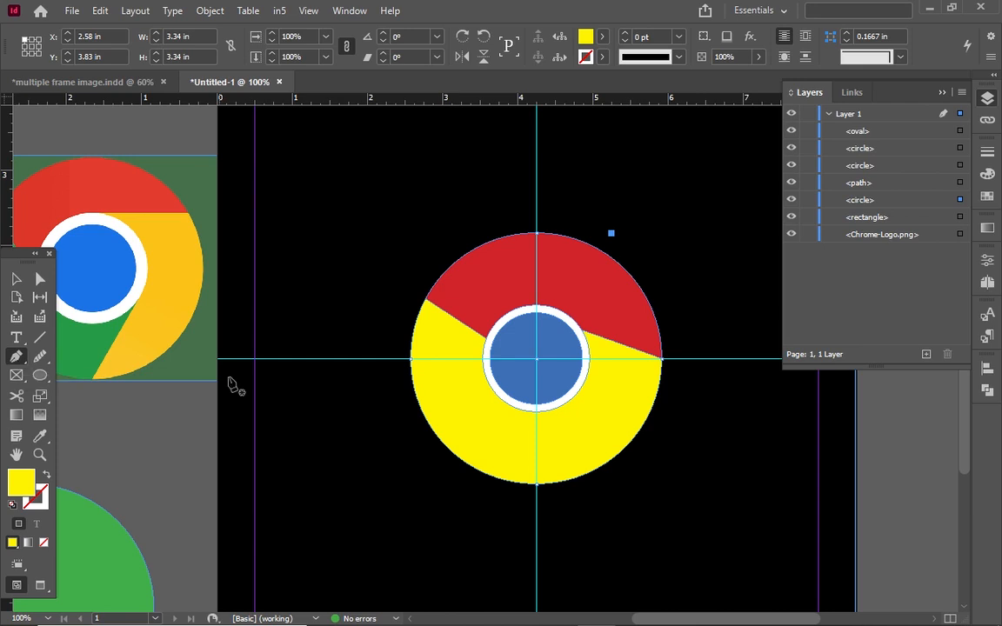
click(471, 469)
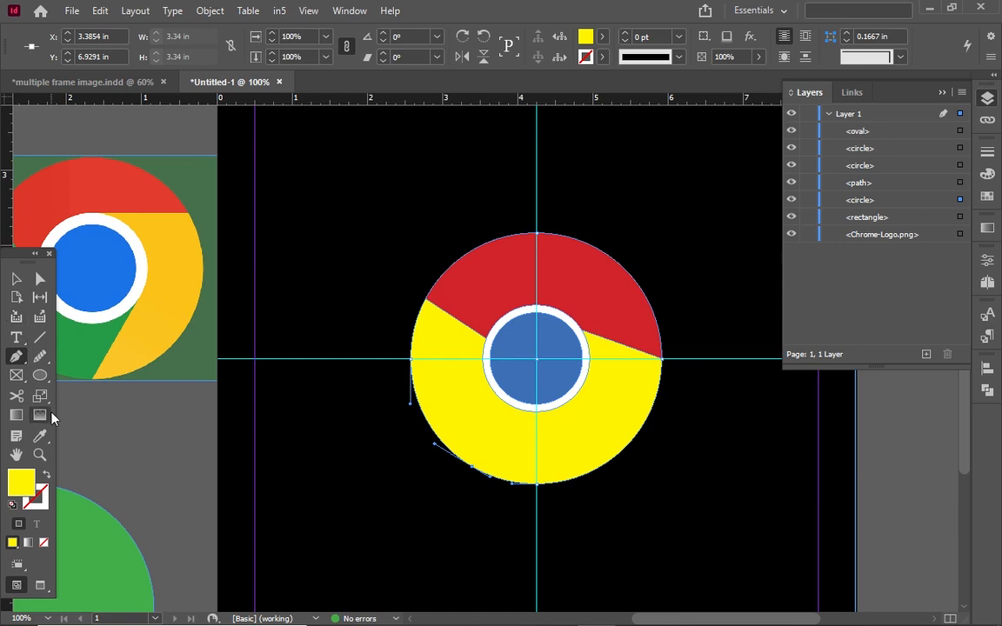
click(40, 279)
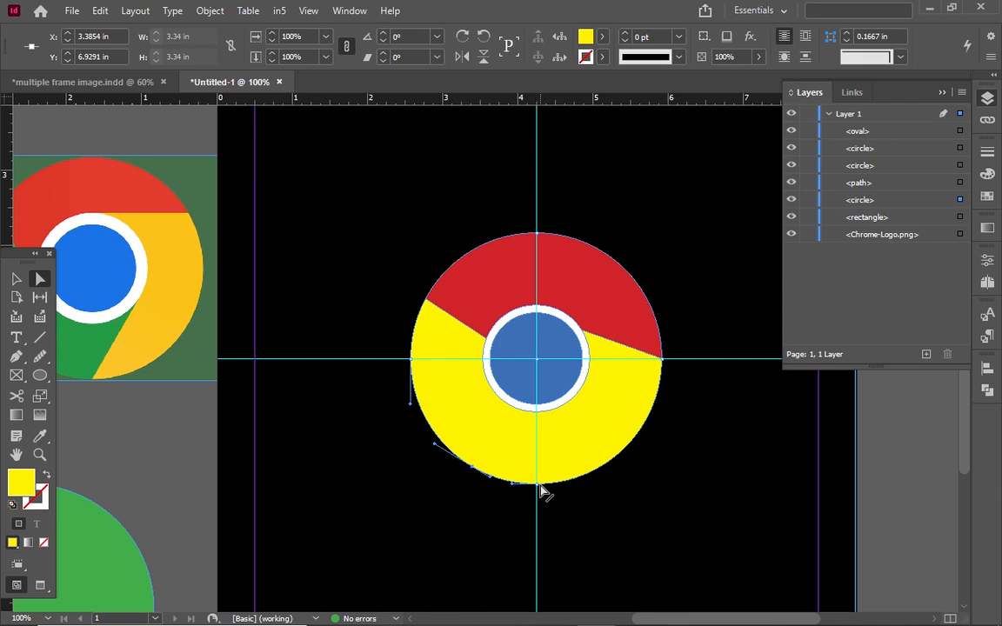
mouse_move(538, 488)
mouse_down()
mouse_move(544, 415)
mouse_move(573, 405)
mouse_move(577, 470)
mouse_move(548, 496)
mouse_up()
key(ctrl+z)
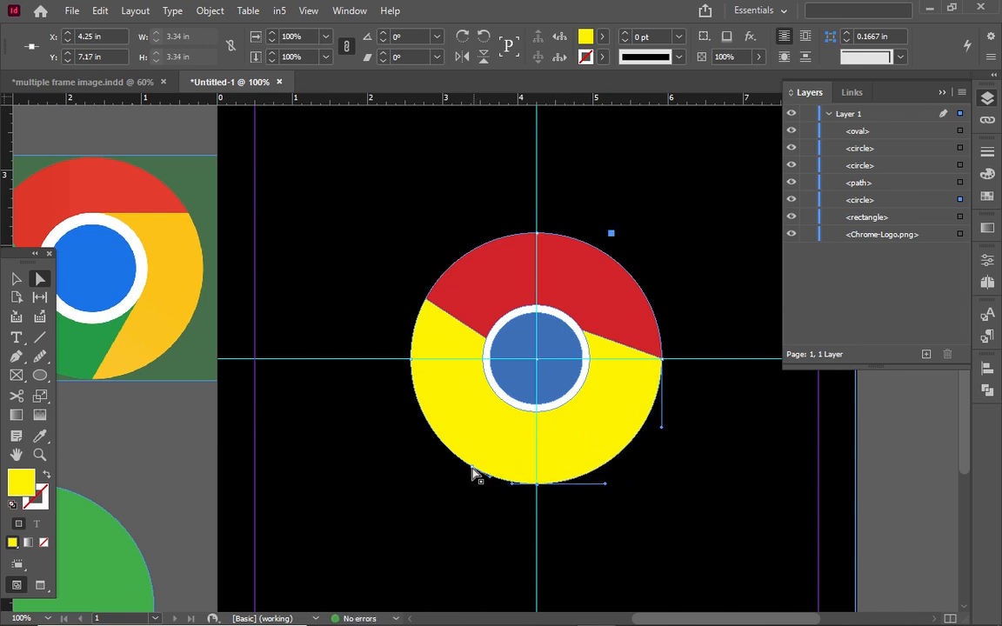
drag(476, 469, 572, 376)
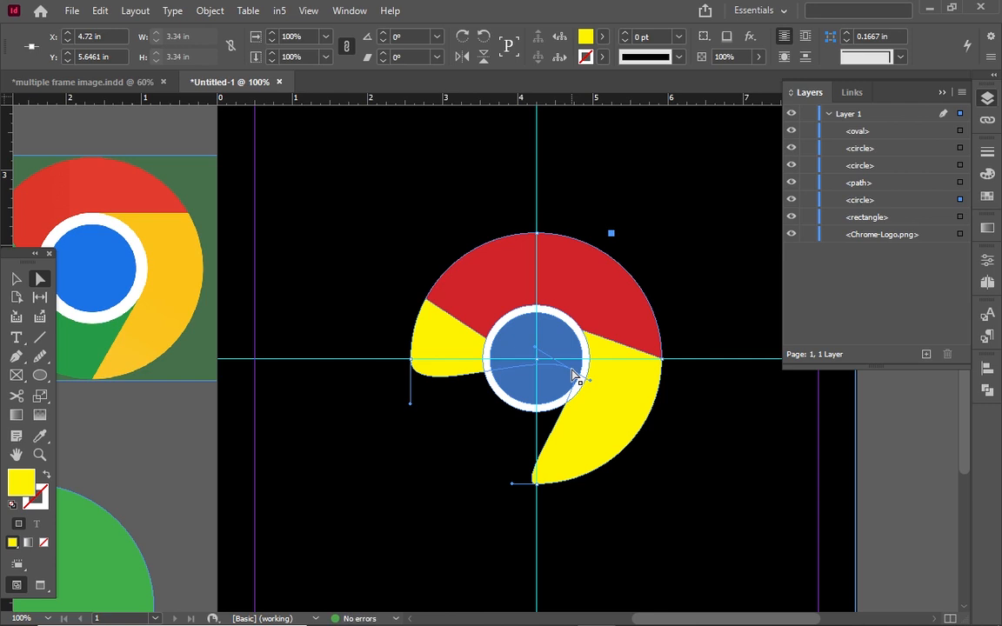
key(ctrl+equal)
key(ctrl+equal)
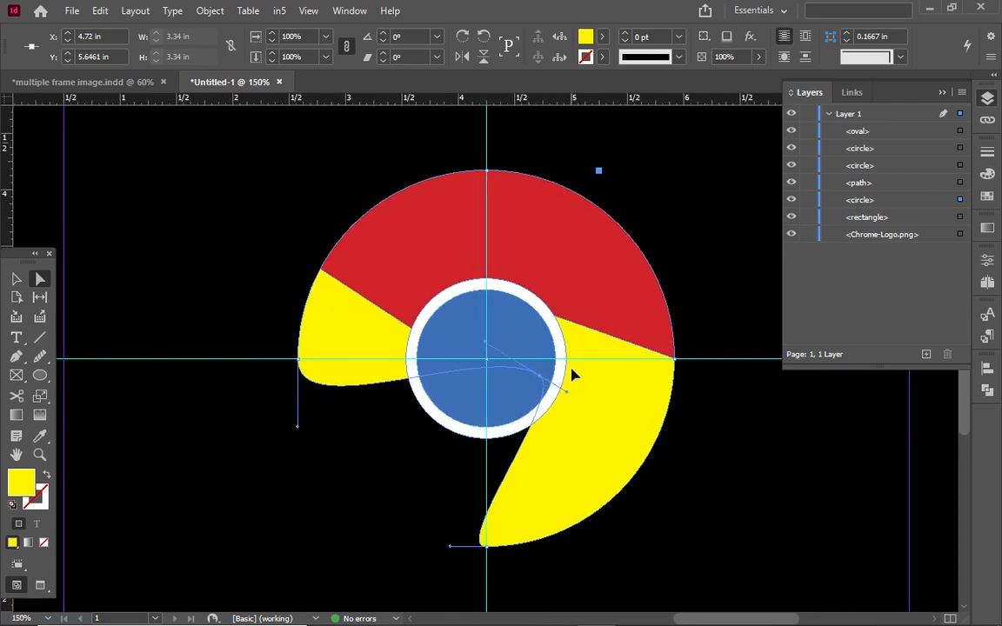
key(ctrl+z)
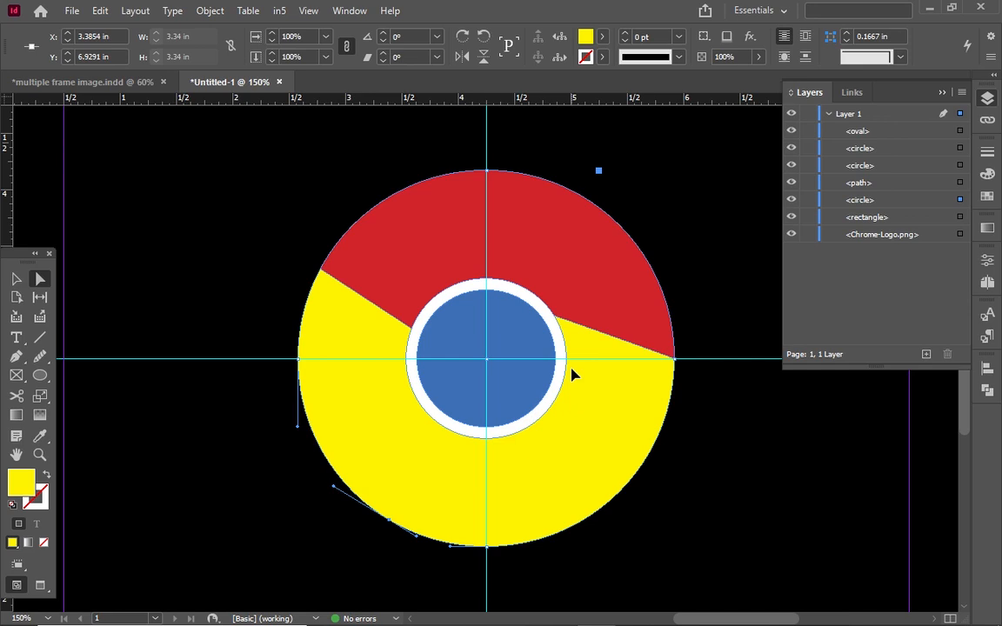
key(ctrl+z)
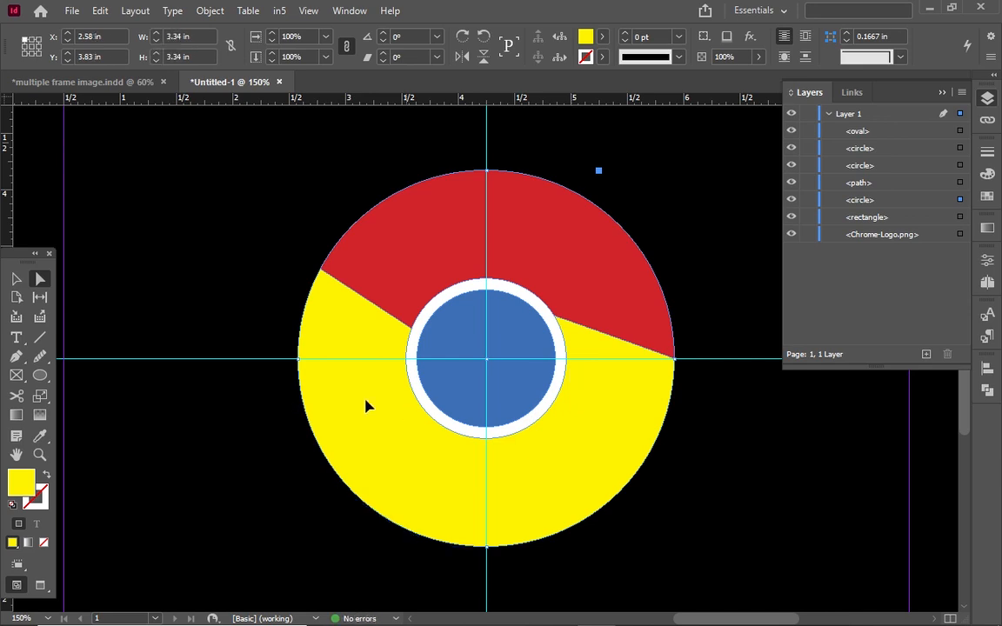
- Add an anchor point with the Pen tool on the yellow circle's lower-left edge and move it inward to X 4.71 in, Y 5.6 in
click(16, 356)
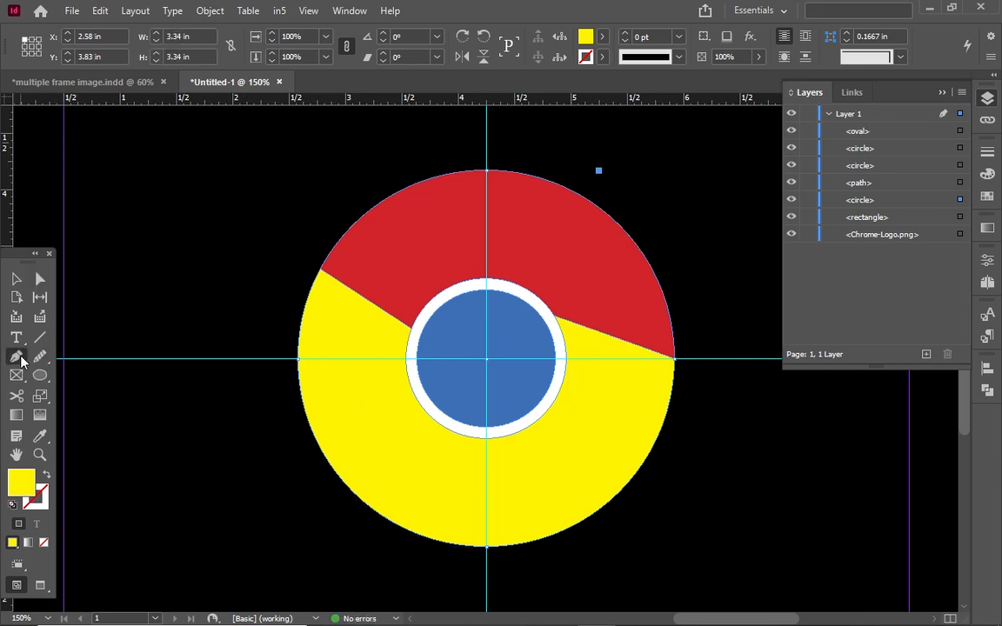
click(392, 525)
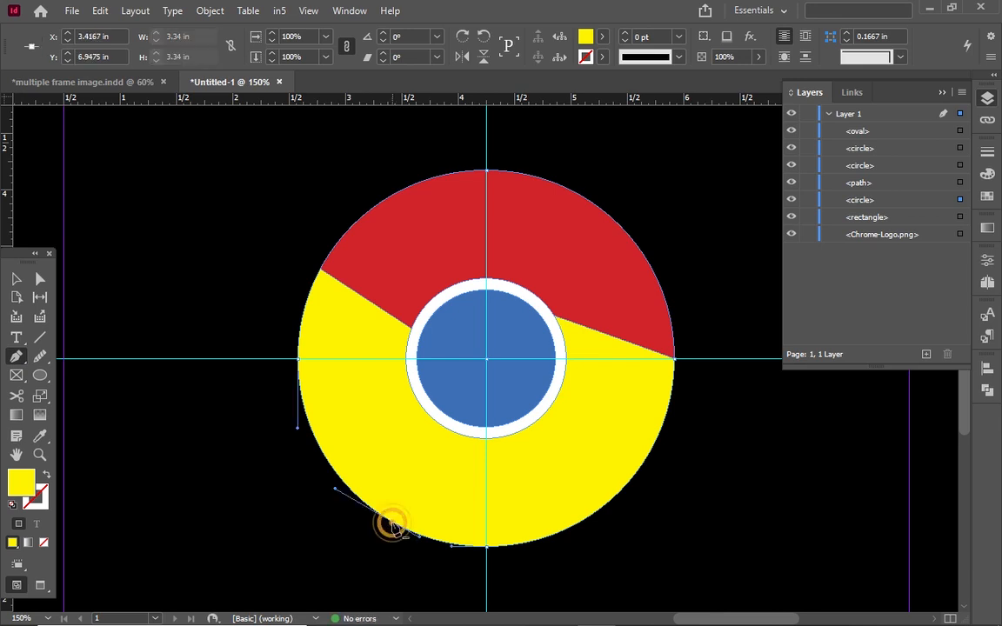
click(38, 281)
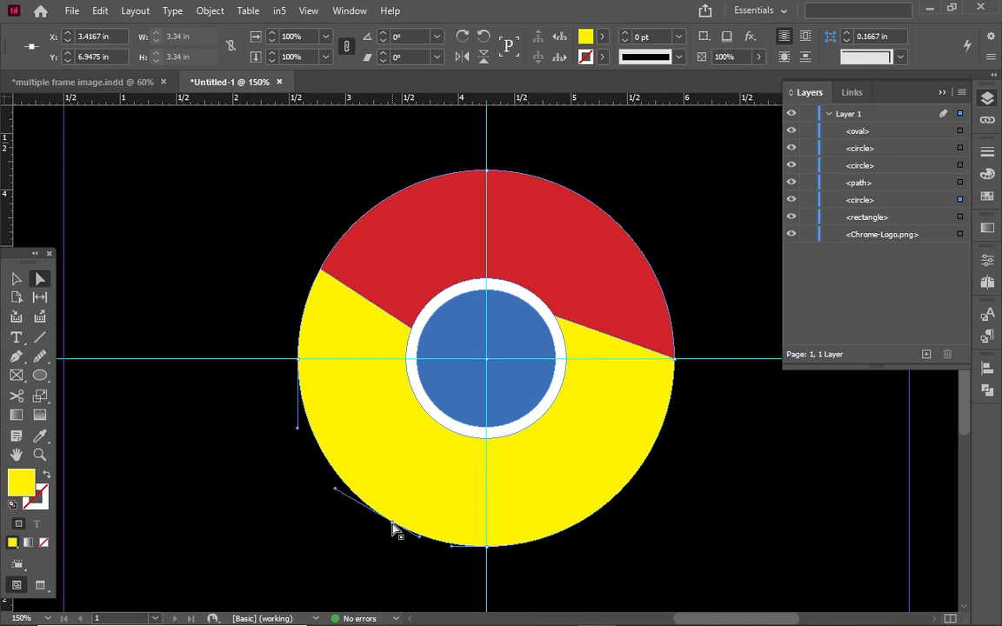
drag(393, 529, 538, 374)
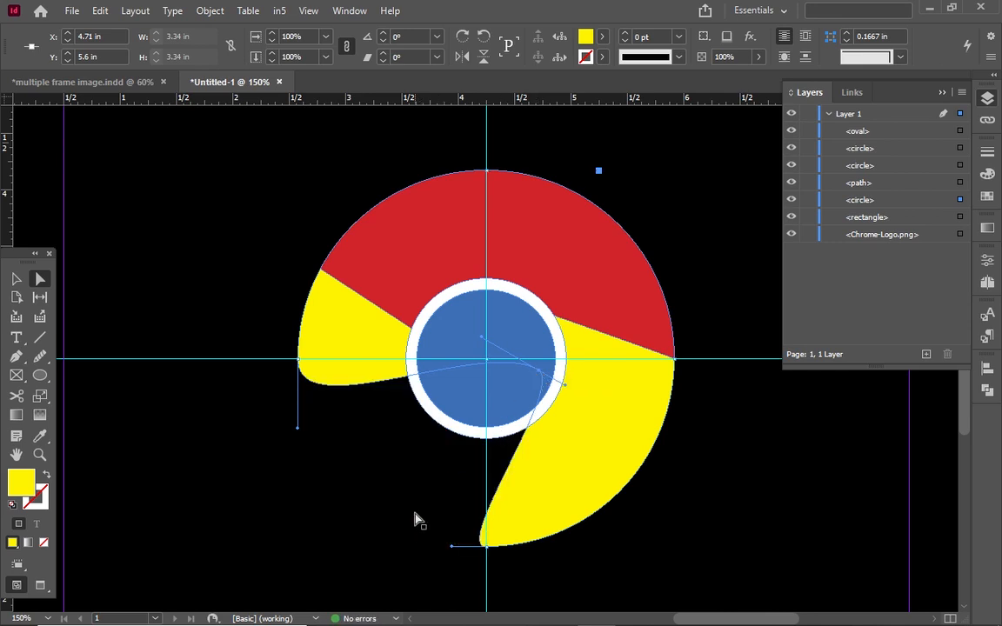
key(ctrl+minus)
key(ctrl+minus)
key(ctrl+minus)
key(ctrl+minus)
key(ctrl+equal)
key(ctrl+equal)
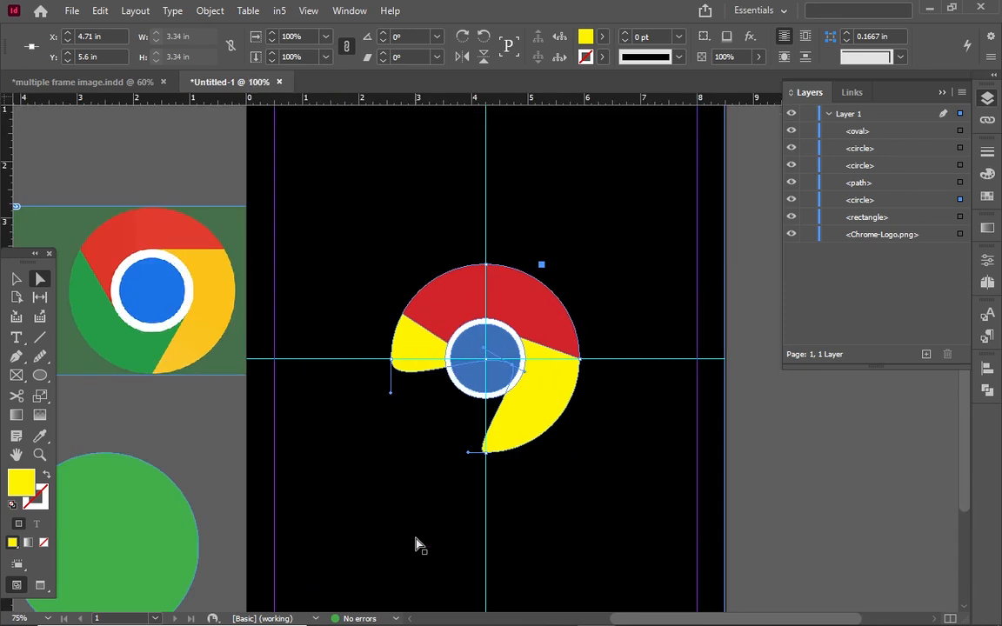
- Straighten the yellow shape's lower-left edge by retracting its two direction handles, and move the shape's left anchor to X 3.92 in, Y 5.21 in
key(ctrl+equal)
key(ctrl+equal)
key(ctrl+equal)
key(ctrl+equal)
key(ctrl+equal)
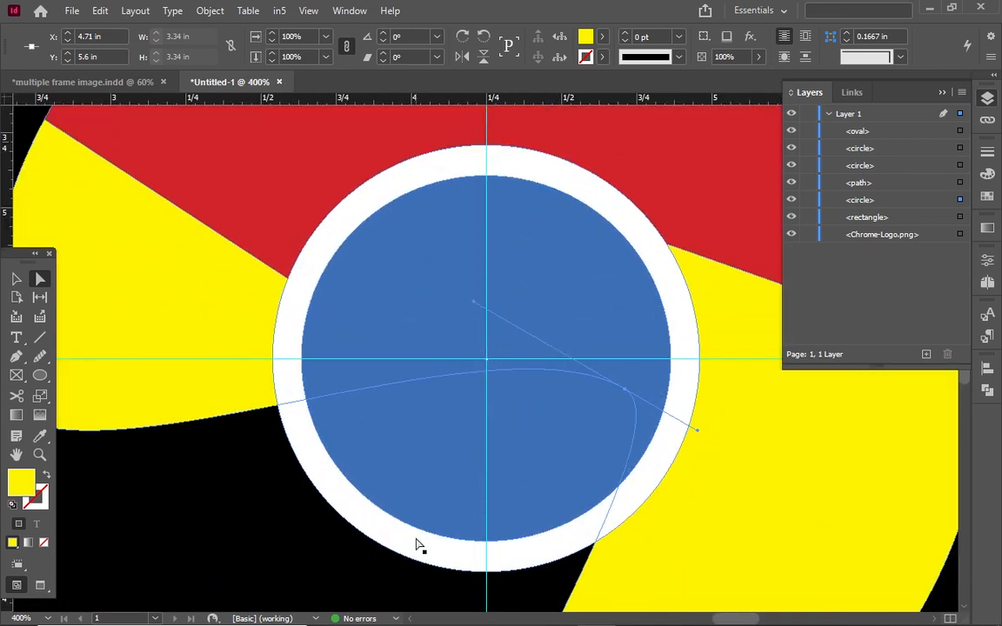
key(ctrl+minus)
key(ctrl+minus)
key(ctrl+minus)
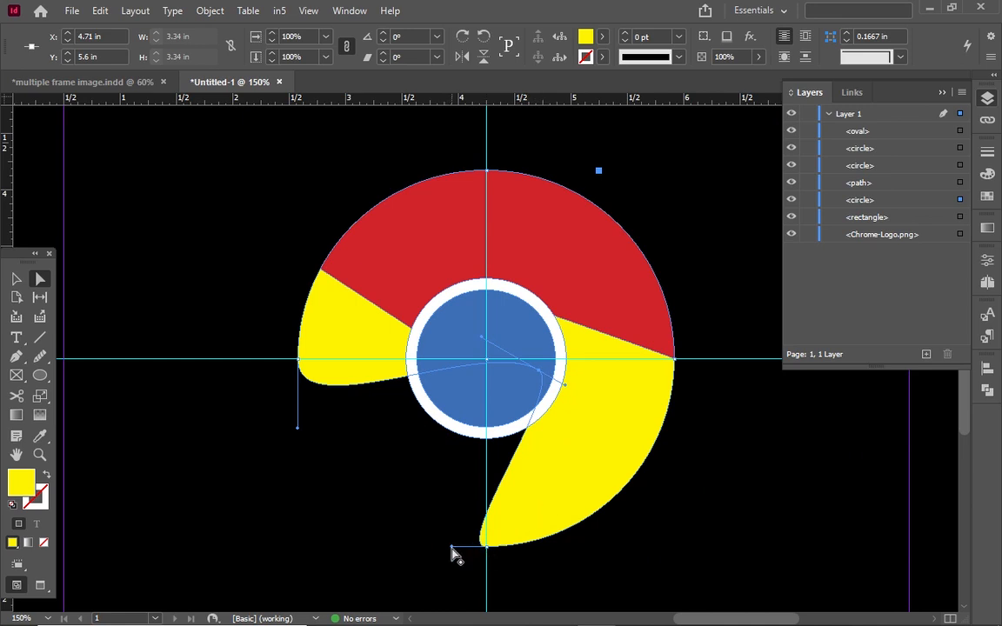
drag(451, 548, 485, 553)
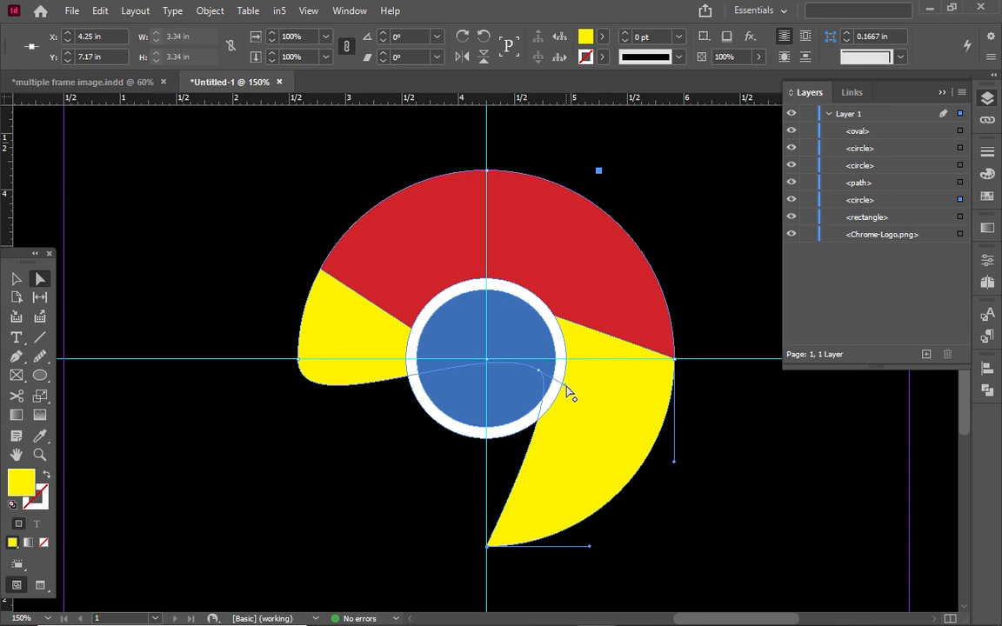
drag(567, 393, 541, 373)
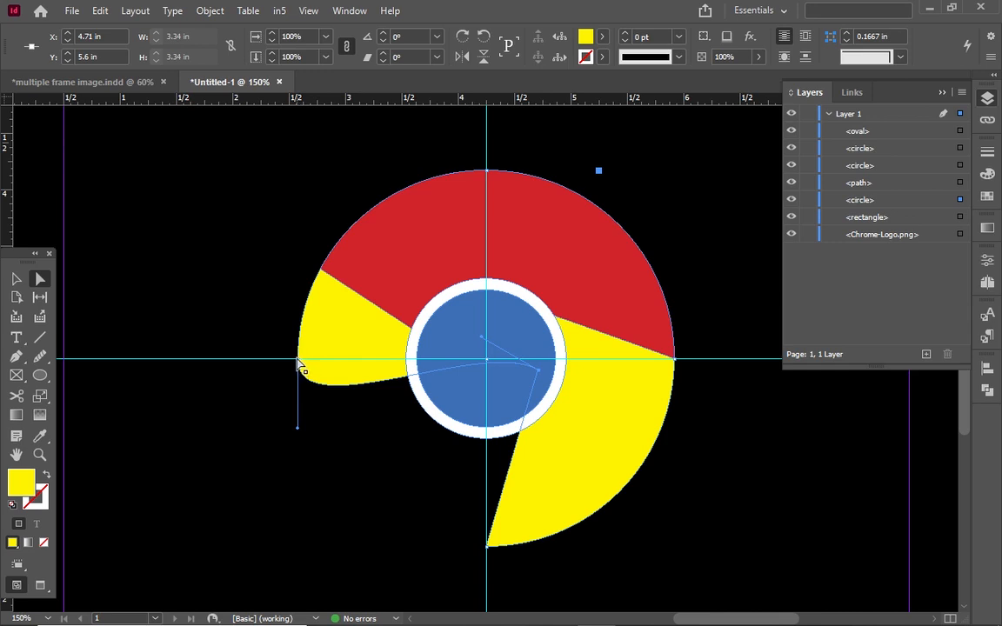
drag(298, 361, 449, 332)
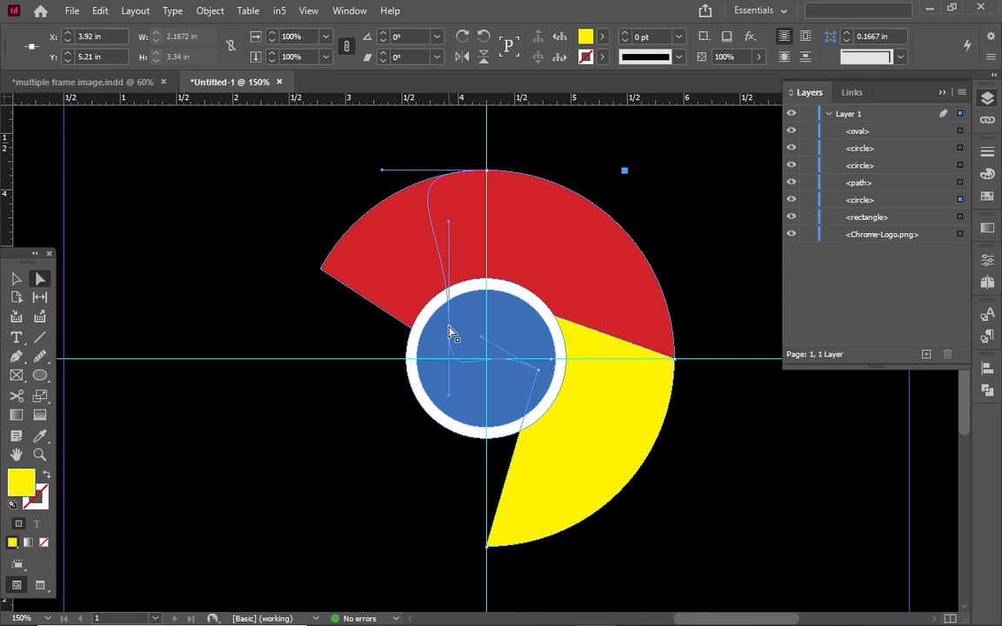
- Move the green circle to X 2.58 in, Y 3.83 in, centred on the guide intersection, and arrange it directly behind the red and yellow segments
key(ctrl+minus)
key(ctrl+minus)
key(ctrl+minus)
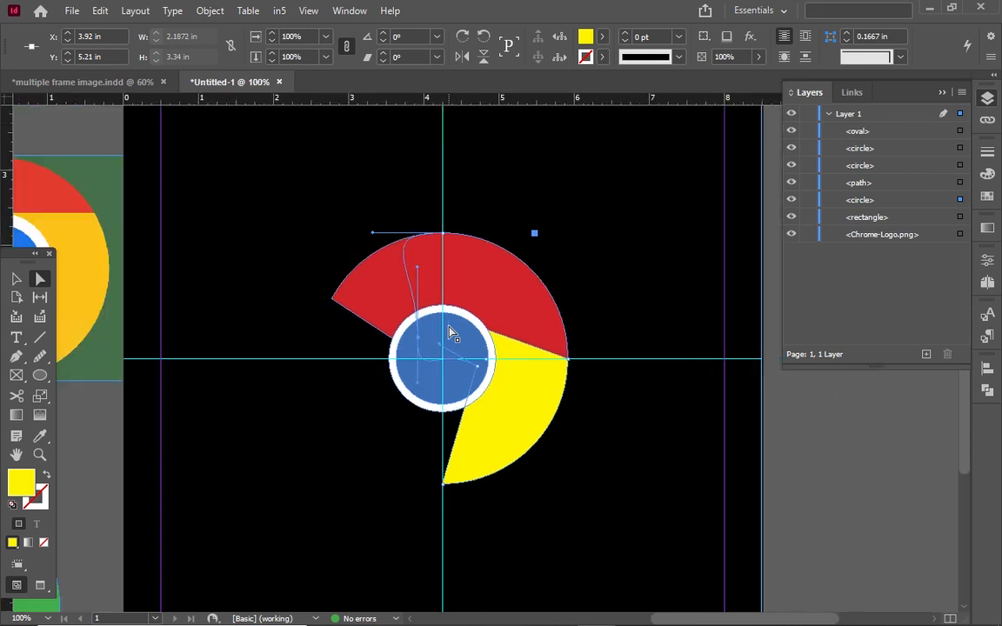
click(120, 541)
drag(120, 541, 414, 460)
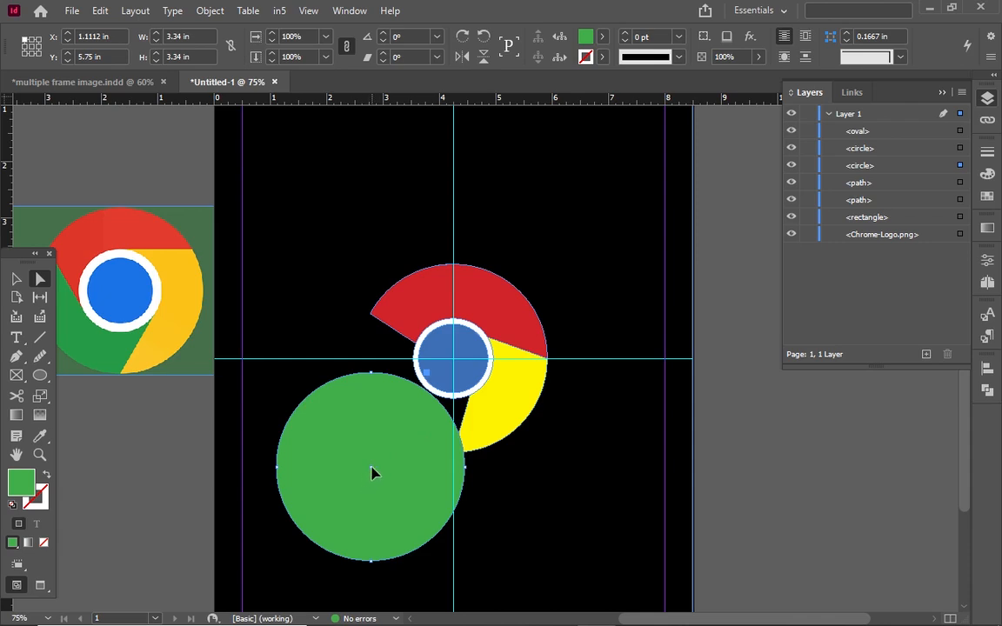
drag(370, 472, 451, 366)
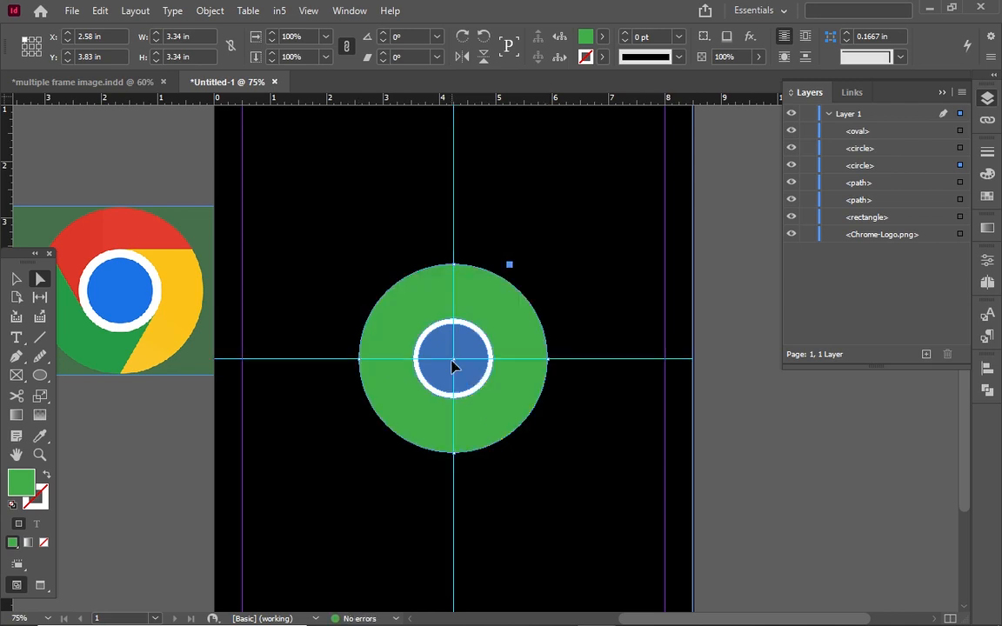
key(ctrl+bracketleft)
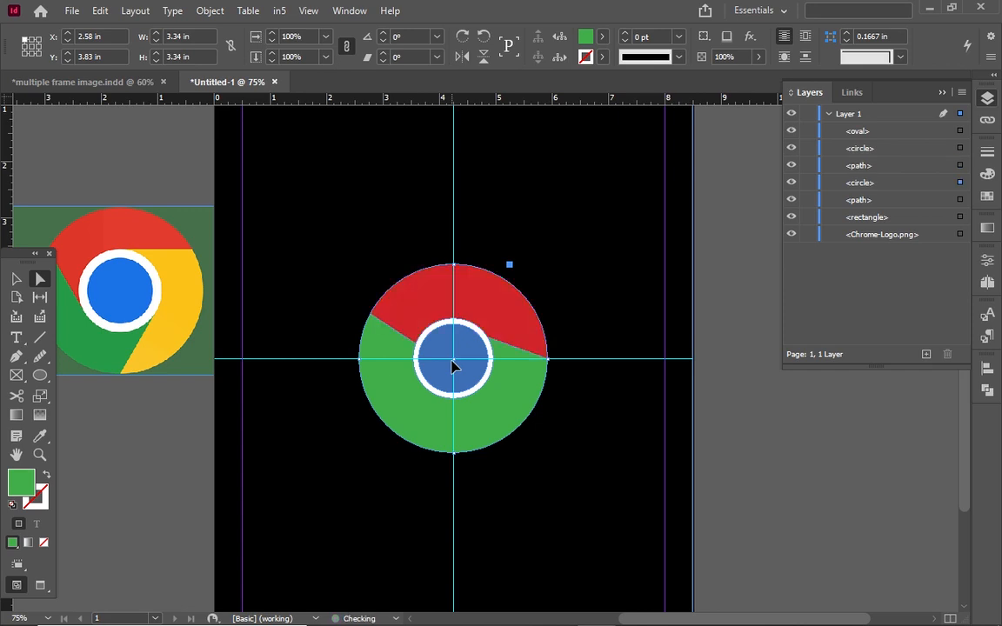
key(ctrl+bracketleft)
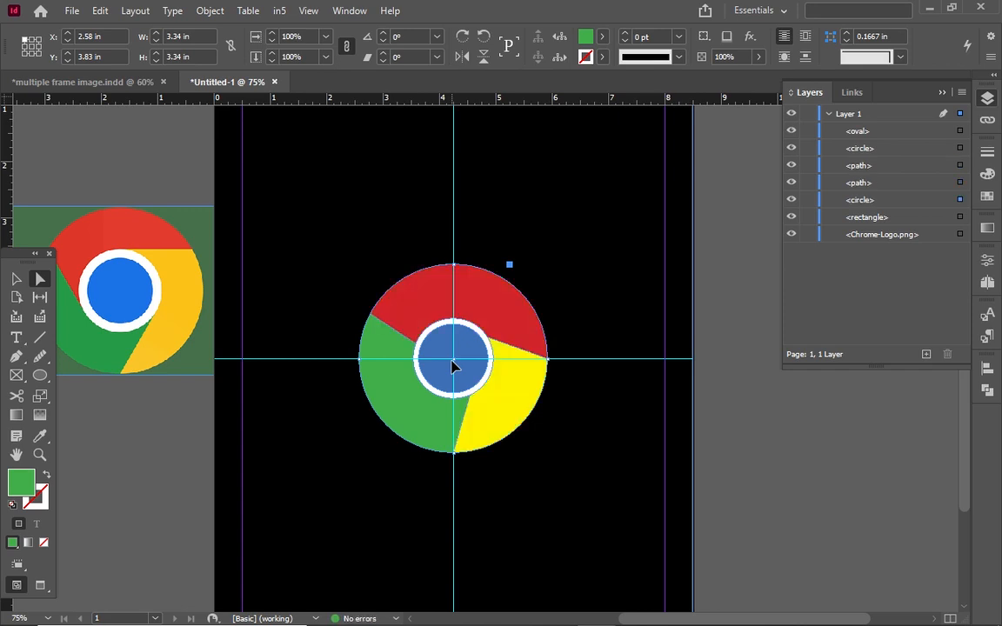
- Examine the assembled logo at several zoom levels and compare it with the reference Chrome logo
key(ctrl+minus)
key(ctrl+equal)
key(ctrl+equal)
key(ctrl+equal)
key(ctrl+equal)
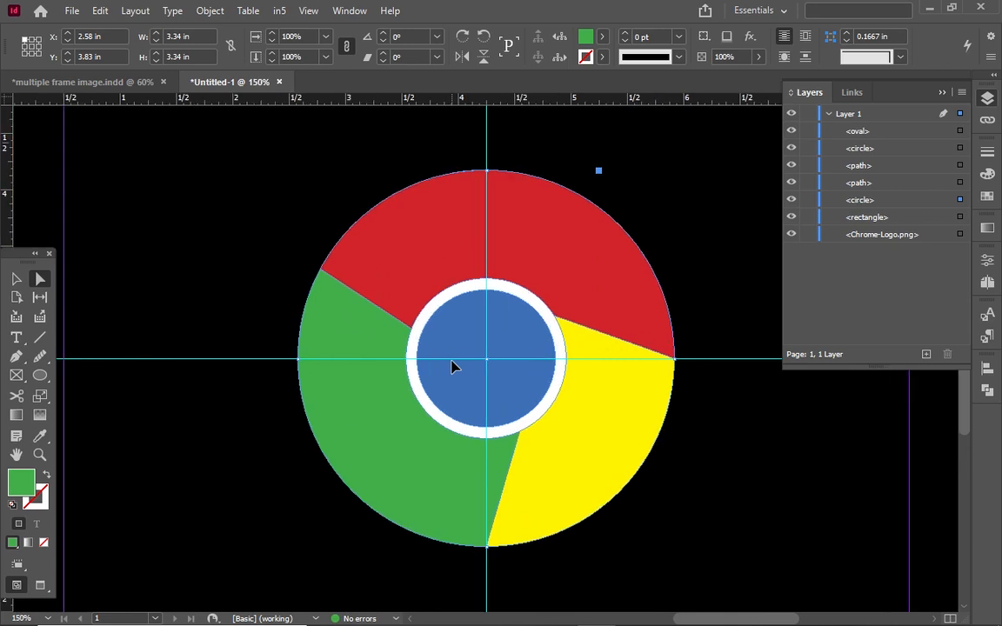
key(ctrl+minus)
key(ctrl+minus)
key(ctrl+minus)
key(ctrl+minus)
key(ctrl+minus)
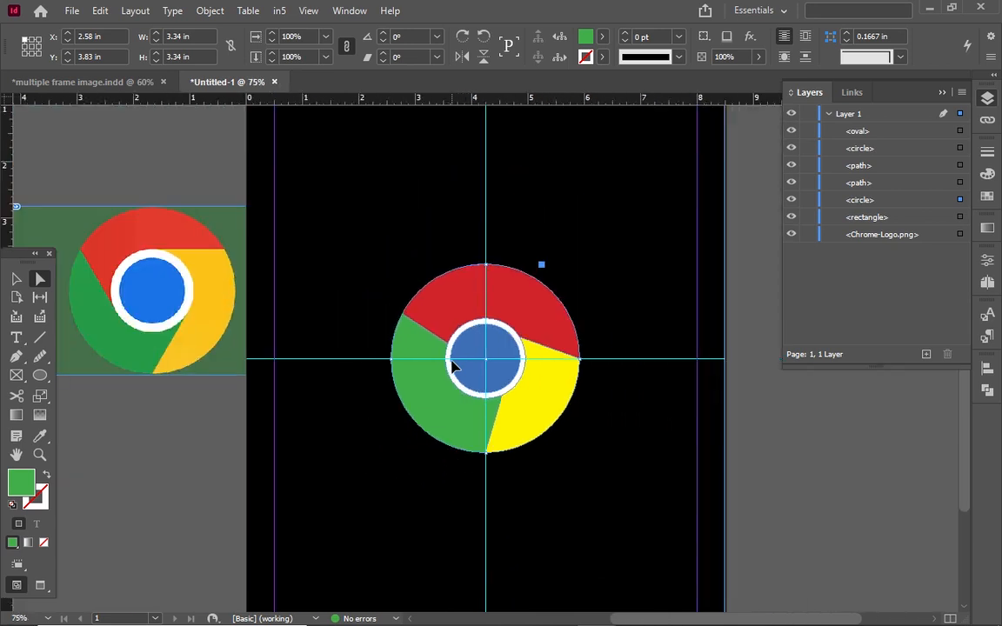
key(ctrl+equal)
key(ctrl+equal)
key(ctrl+equal)
key(ctrl+equal)
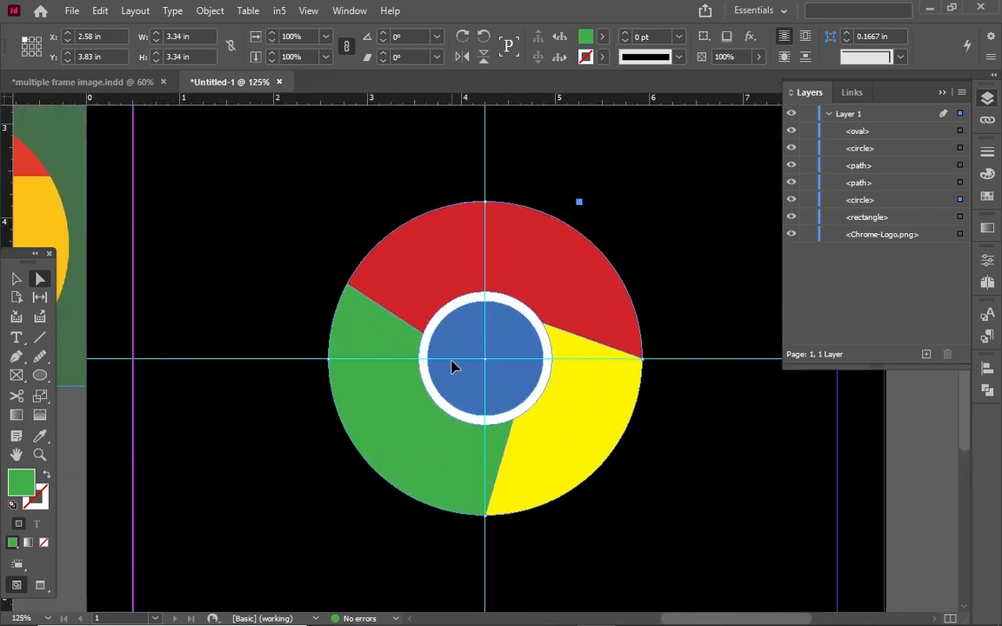
key(ctrl+minus)
key(ctrl+minus)
key(ctrl+minus)
key(ctrl+minus)
key(ctrl+equal)
key(ctrl+equal)
key(ctrl+equal)
key(ctrl+equal)
- Display the finished logo in Preview mode, and switch the screen mode to Presentation
click(40, 586)
right_click(41, 586)
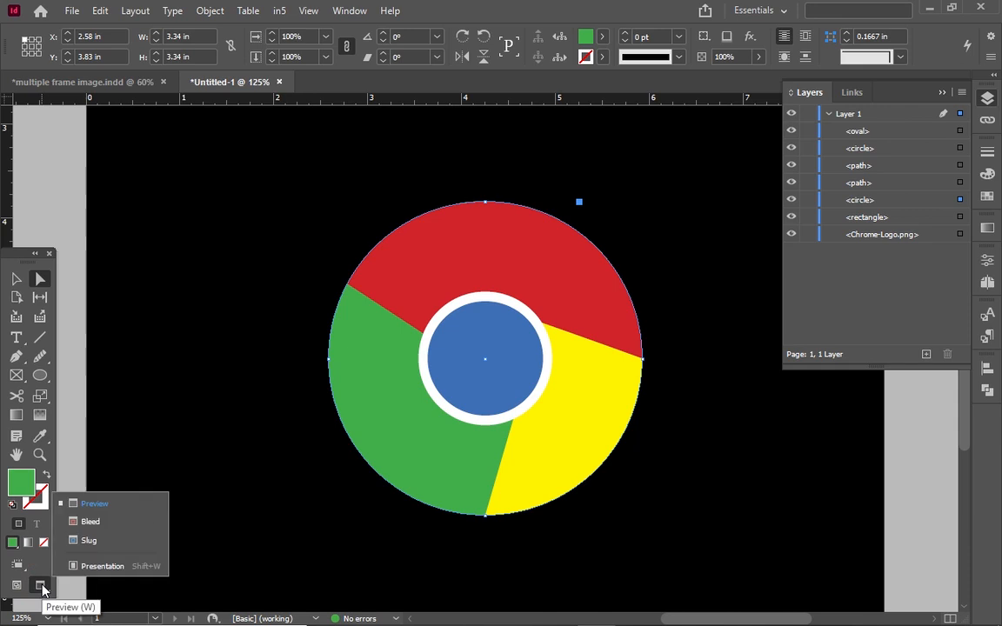
click(102, 572)
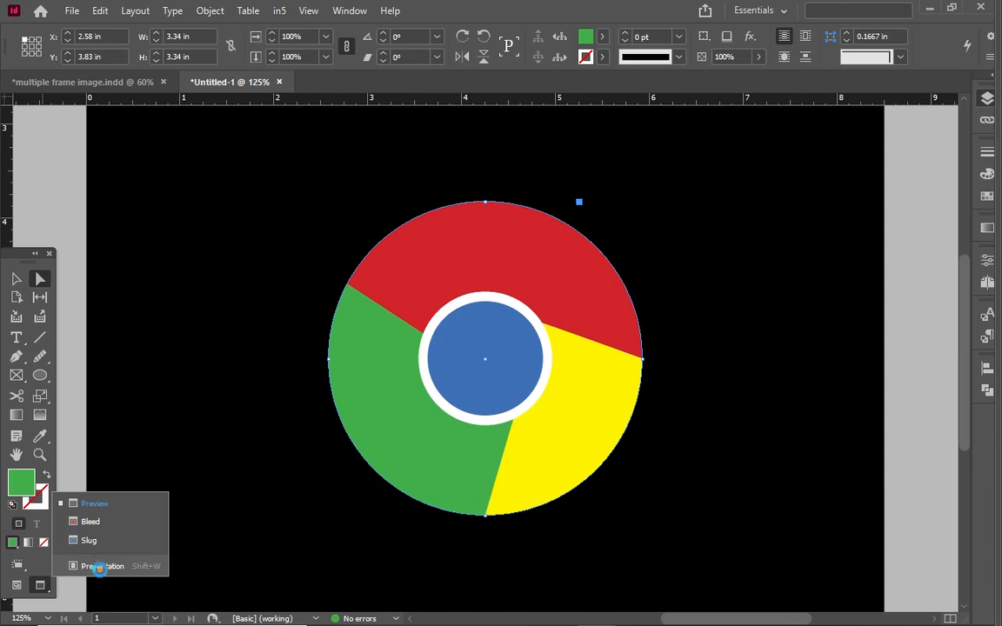
click(99, 571)
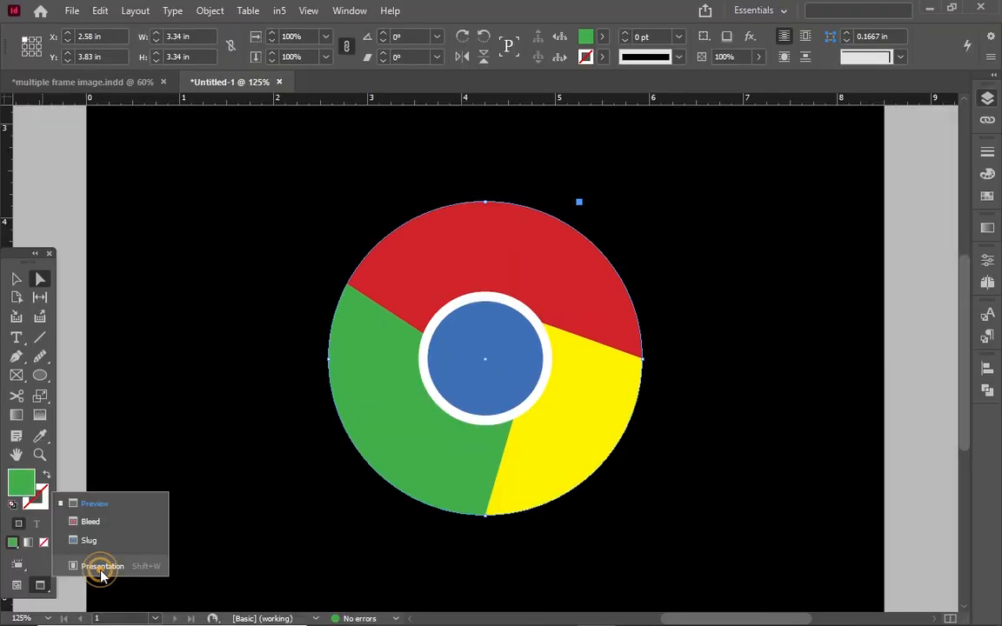
click(99, 570)
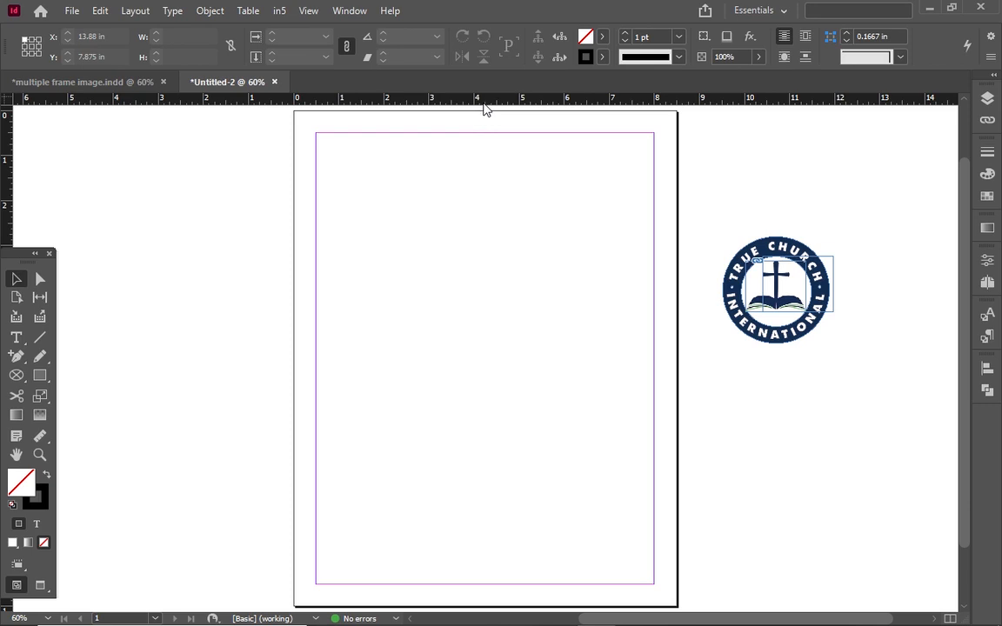
- Place guides at Y 5.5 in and X 4.25 in on the blank page, and draw a 4.04 in circle centred on their intersection
drag(485, 109, 531, 357)
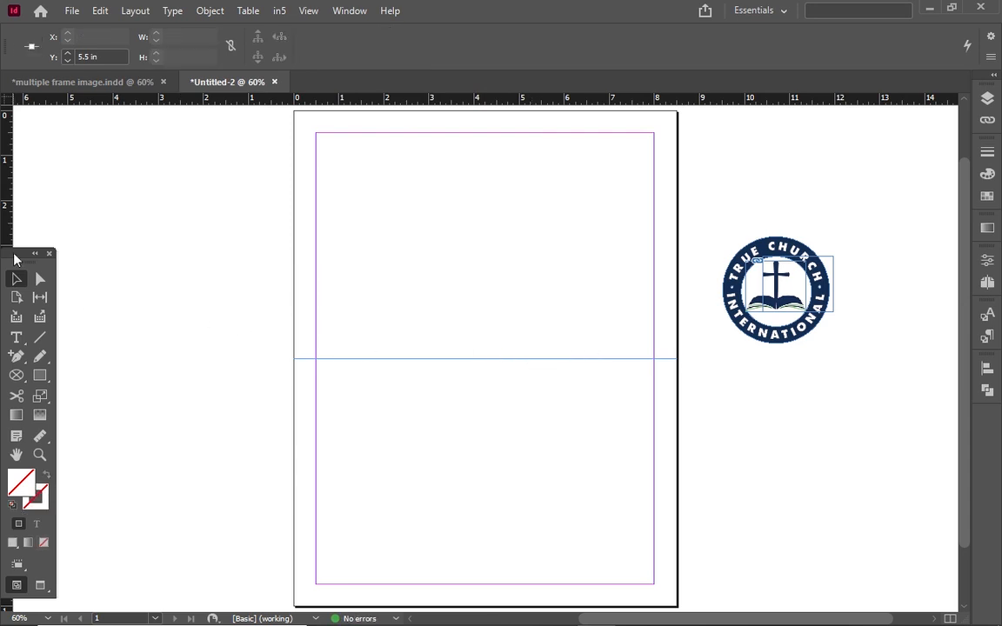
drag(2, 225, 485, 270)
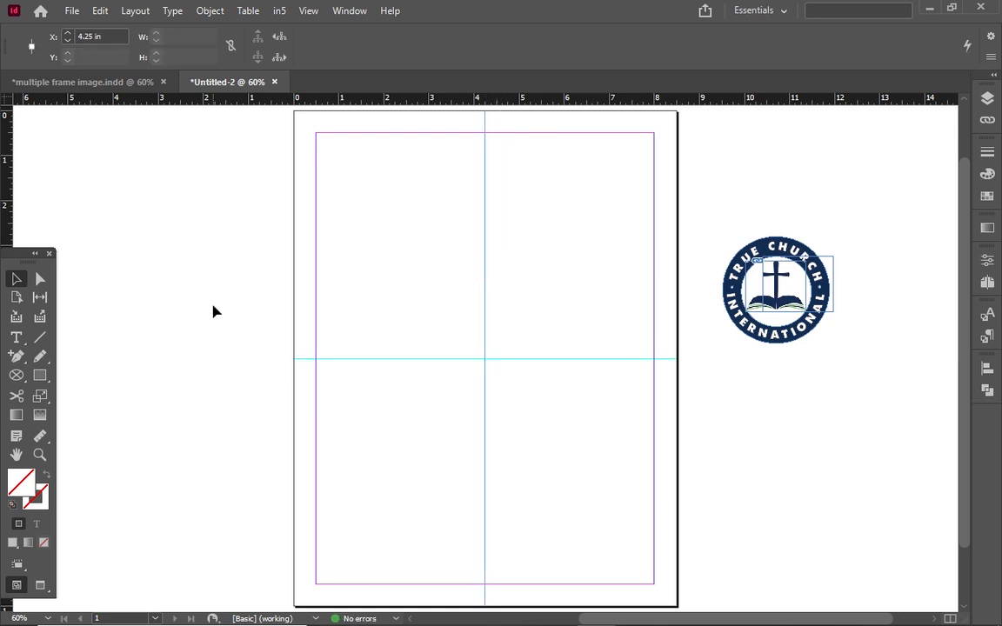
click(24, 379)
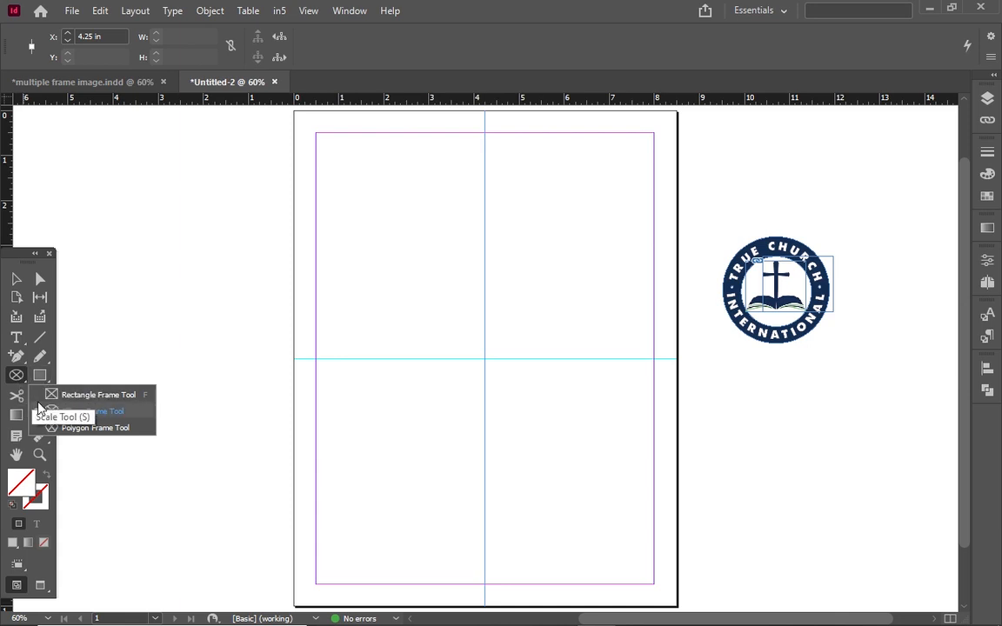
drag(42, 374, 71, 409)
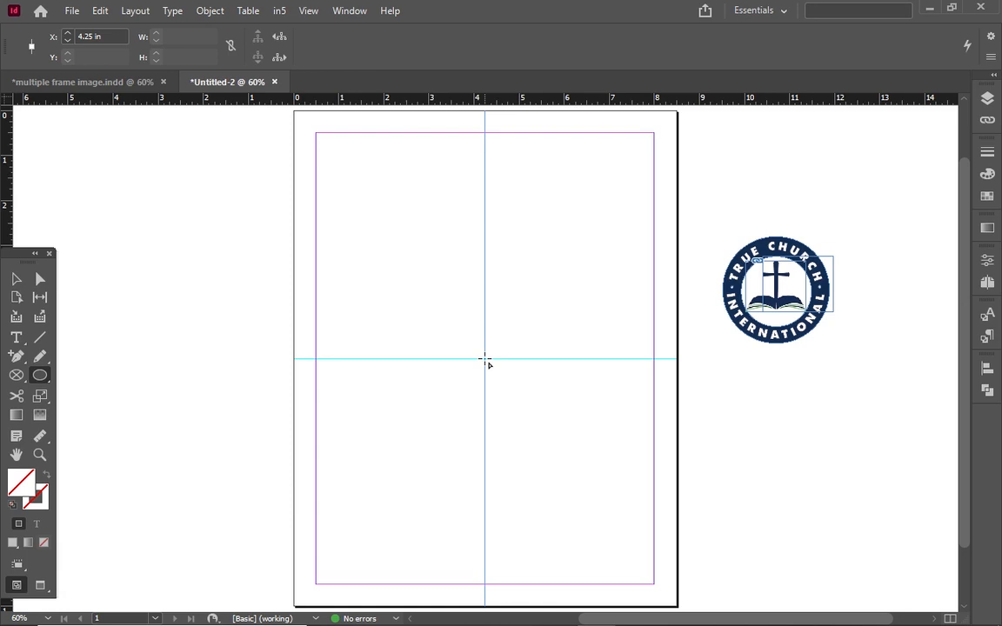
drag(485, 357, 580, 449)
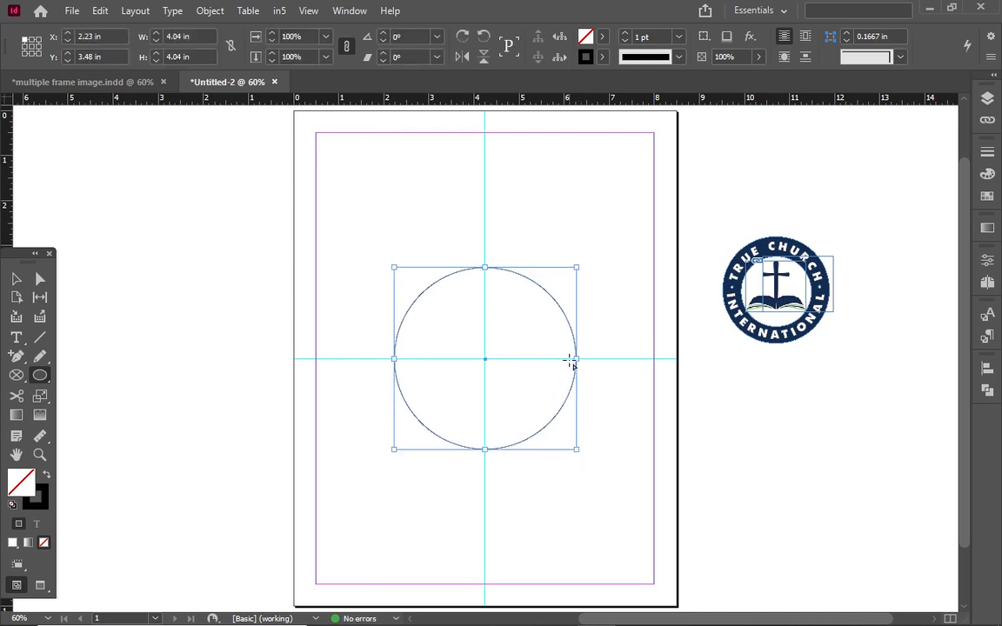
- Swap the circle's fill and stroke, and fill it with the dark blue #152c52 sampled from the True Church International logo
key(shift+x)
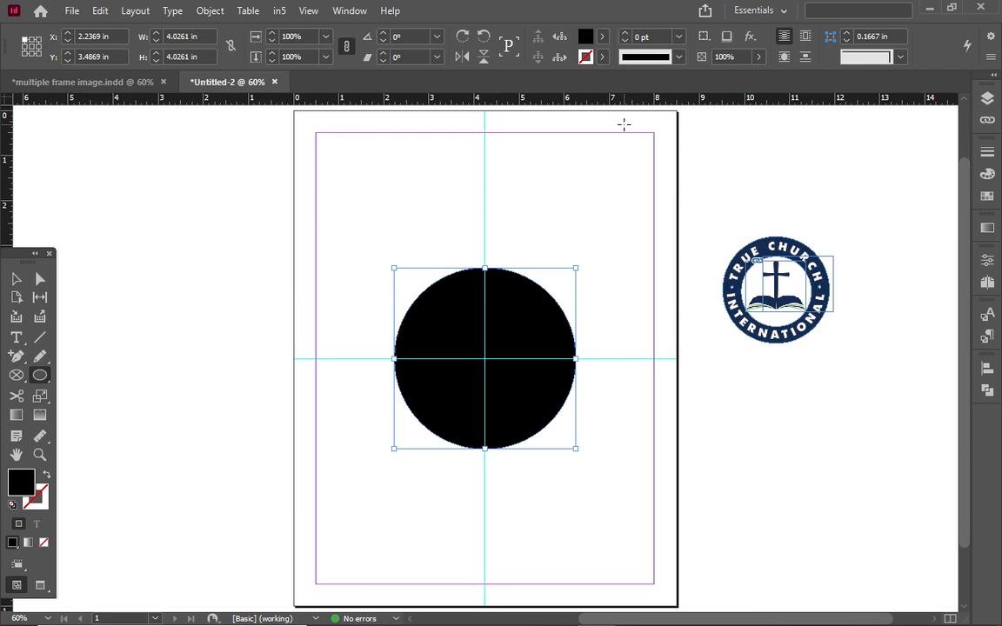
click(604, 38)
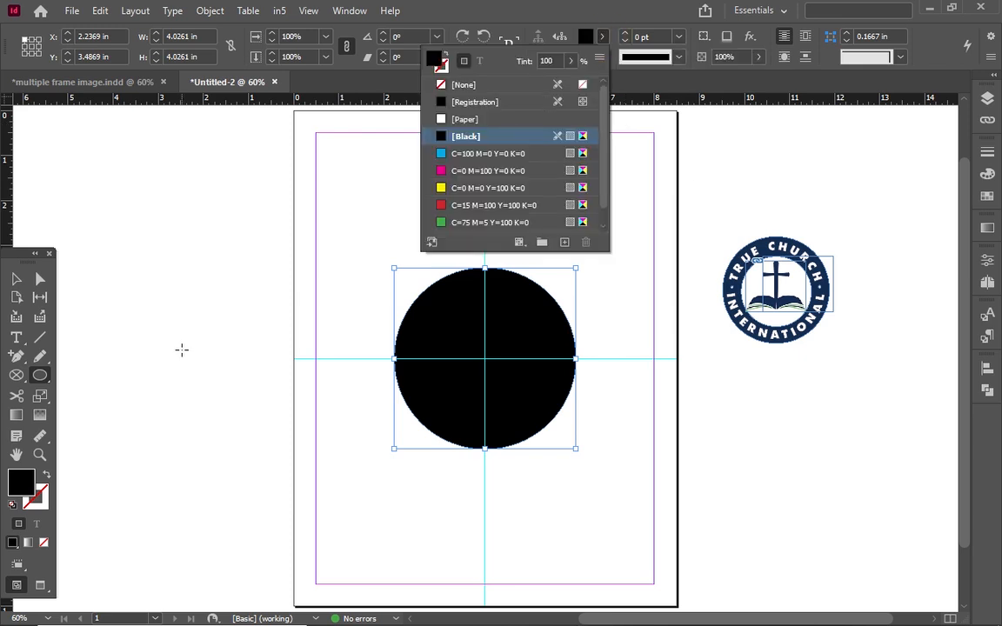
double_click(22, 487)
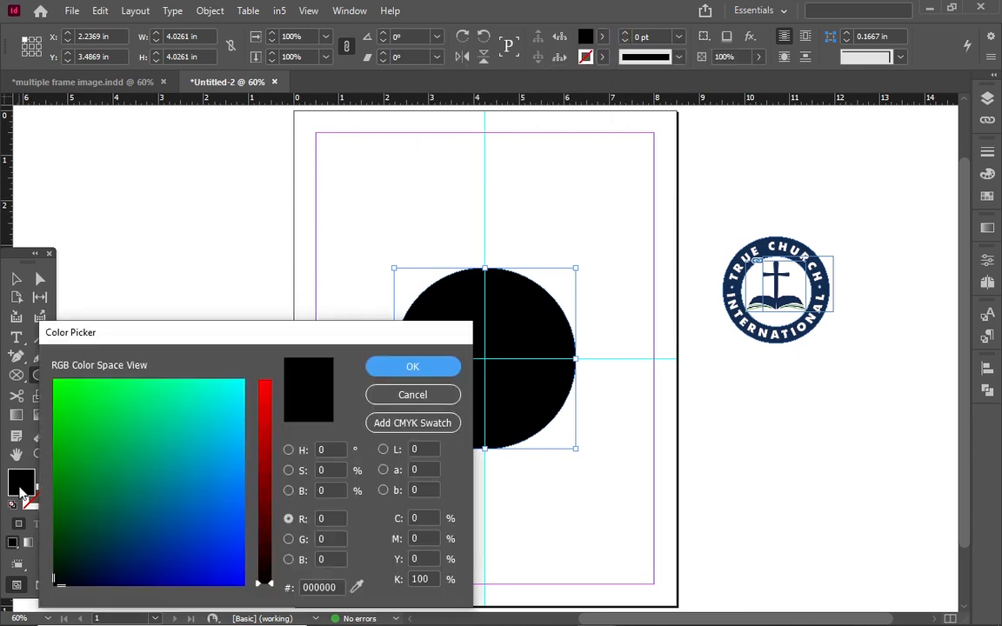
drag(356, 590, 775, 312)
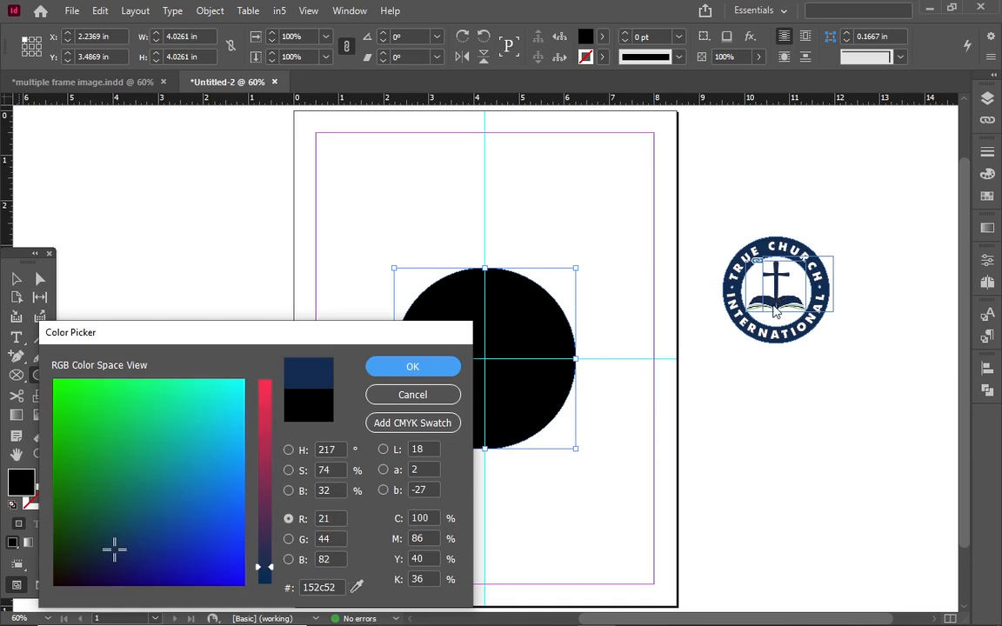
click(412, 366)
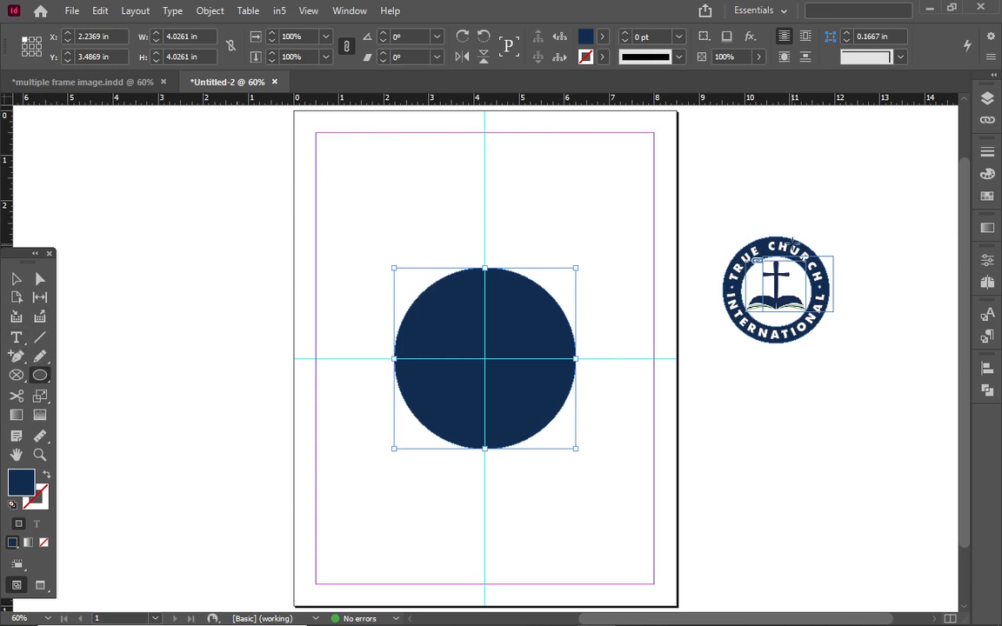
- Start type on a path along the upper edge of the dark blue circle and enter TRIE CHURCH
click(16, 278)
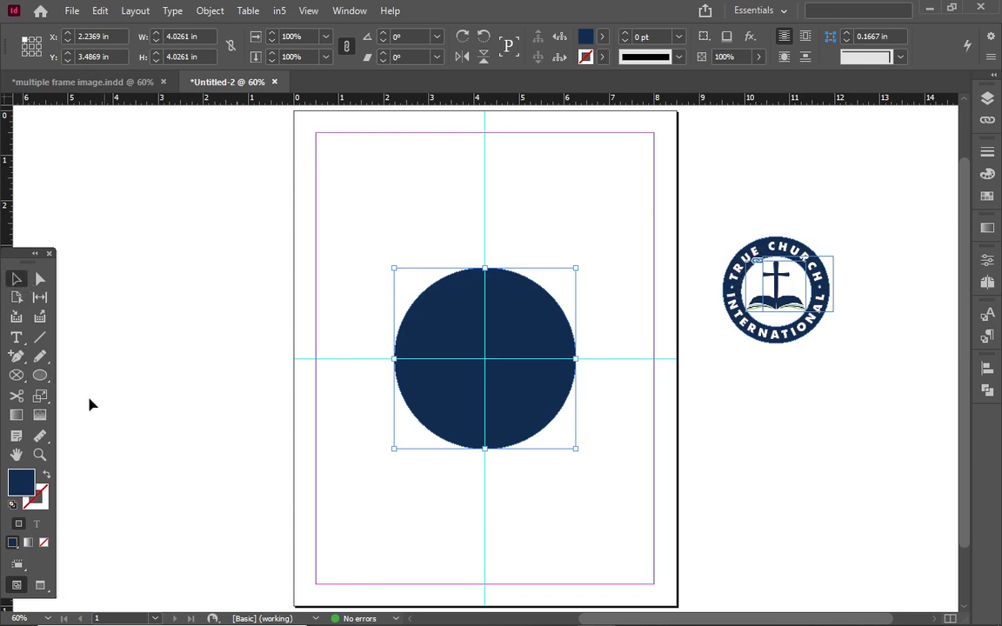
click(15, 339)
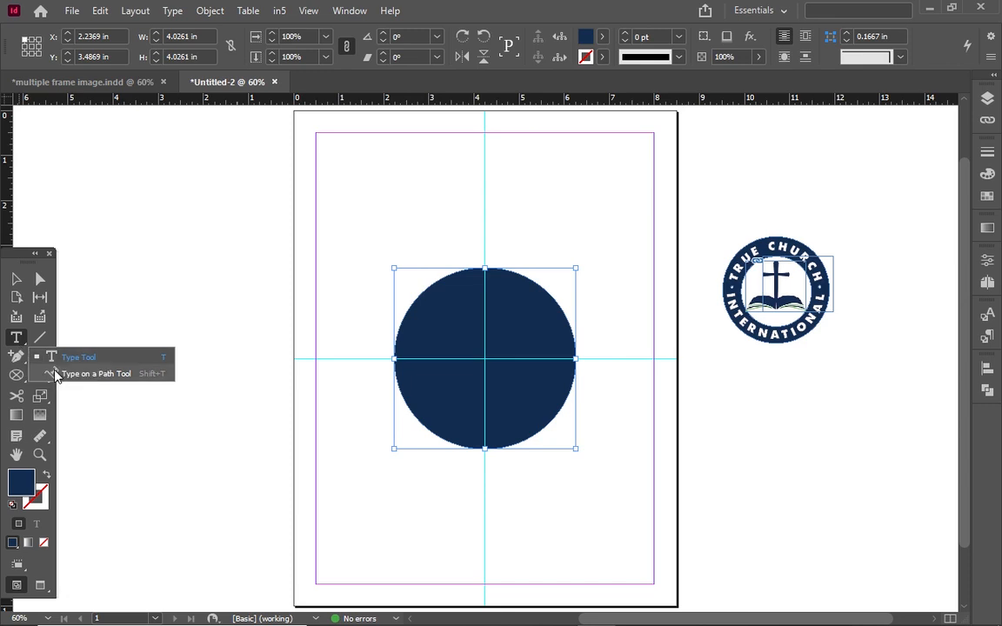
click(61, 376)
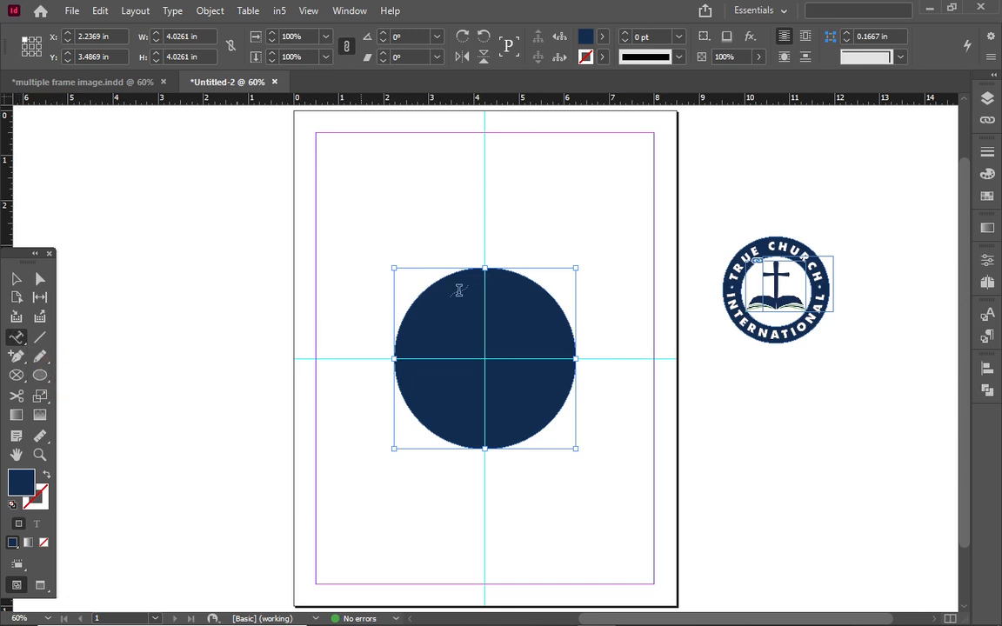
key(ctrl+1)
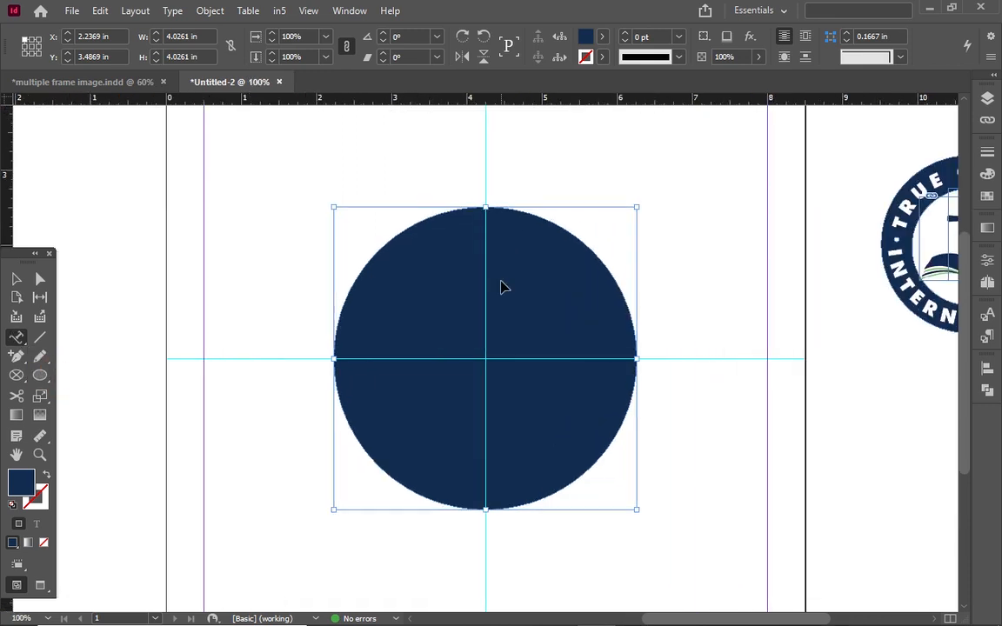
click(476, 209)
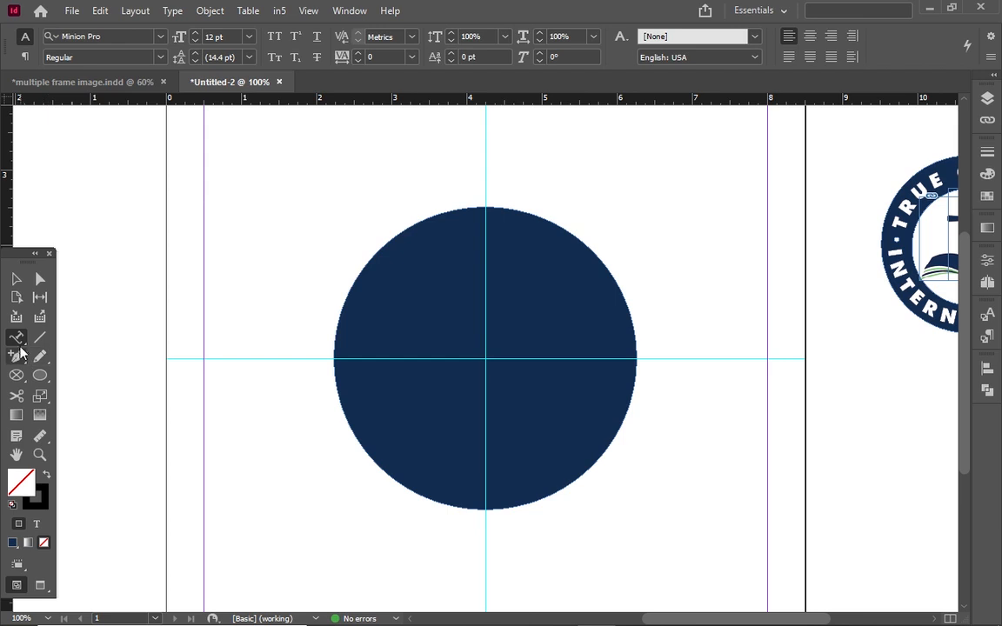
click(448, 413)
click(16, 278)
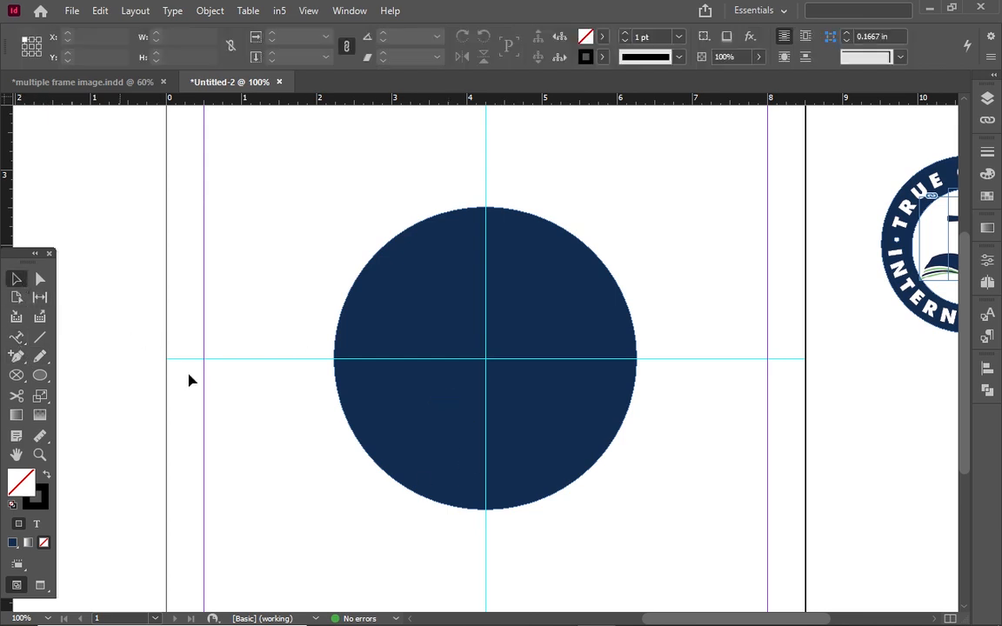
click(399, 301)
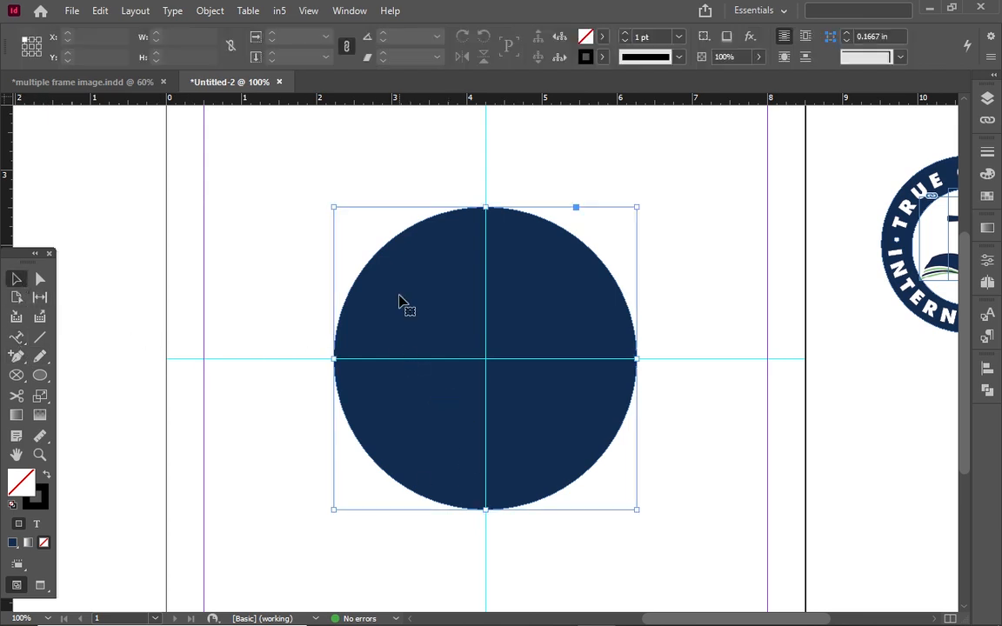
click(15, 337)
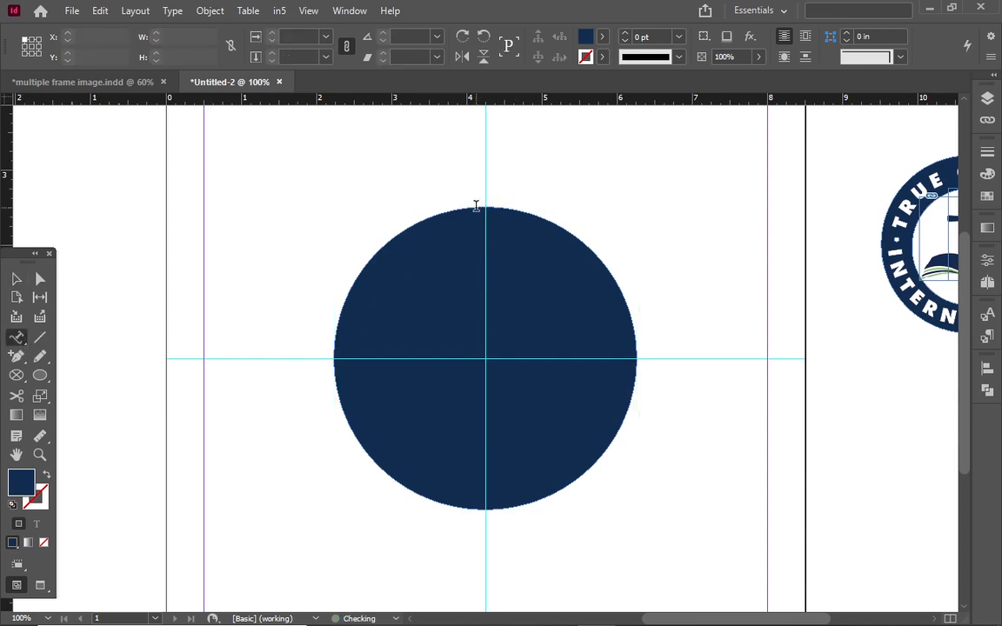
click(476, 206)
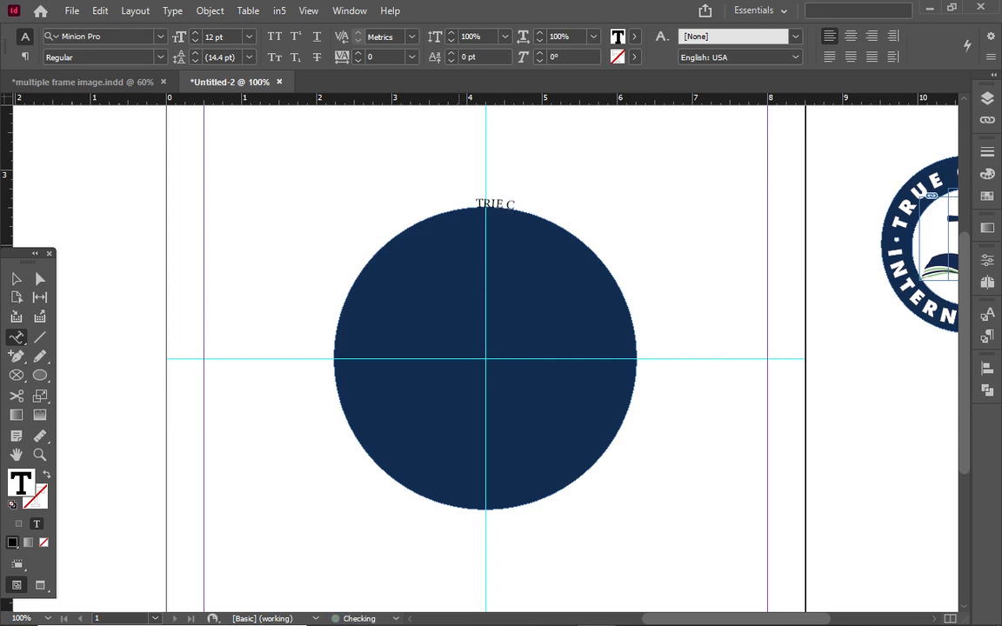
text(RCH)
- Set the path text in Futura PT Extra Bold and correct its first word to TRUE
key(ctrl+a)
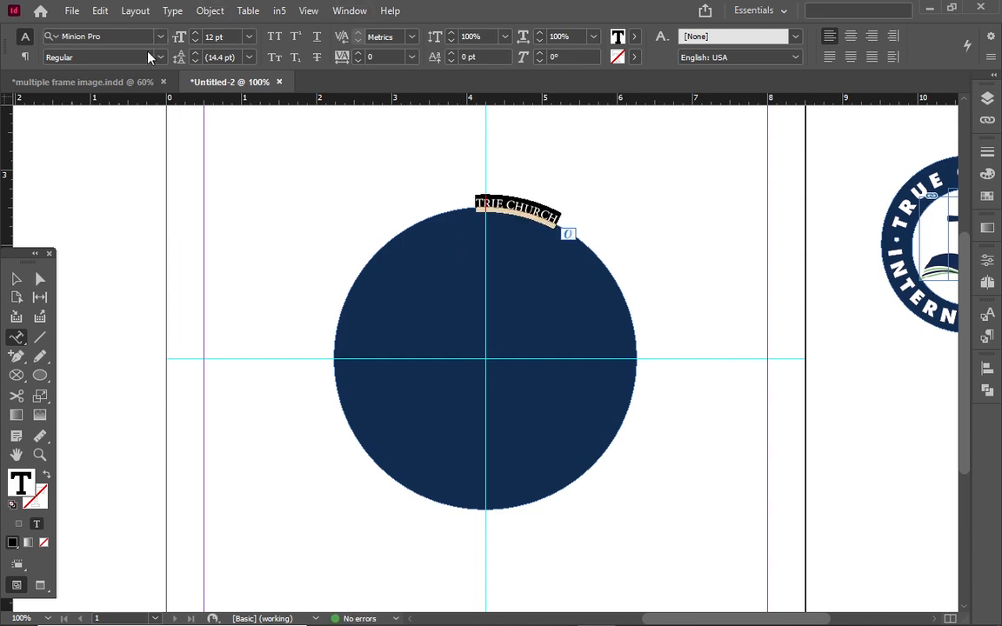
click(122, 37)
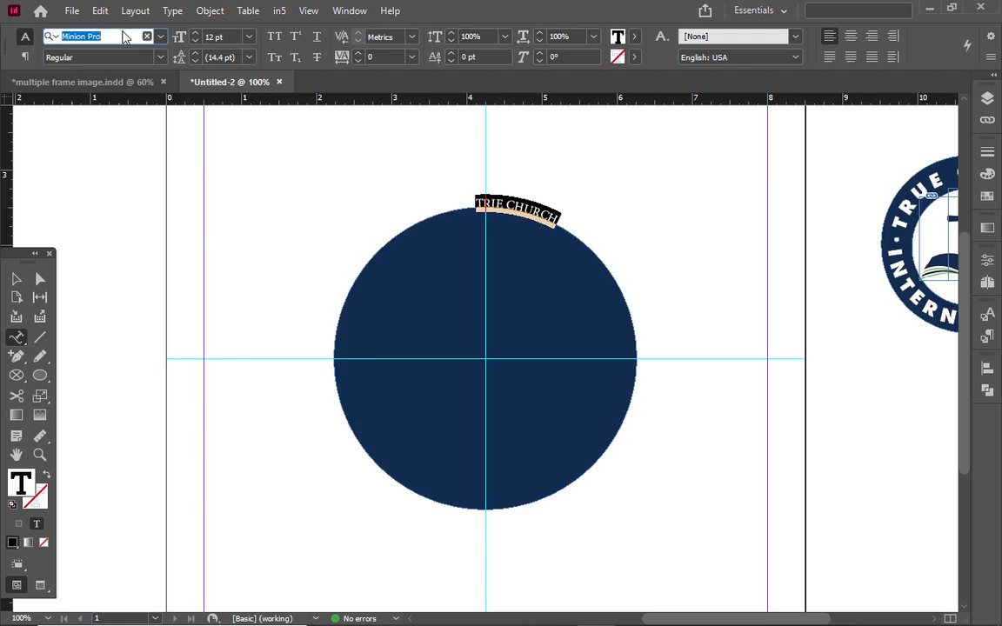
text(FUTU)
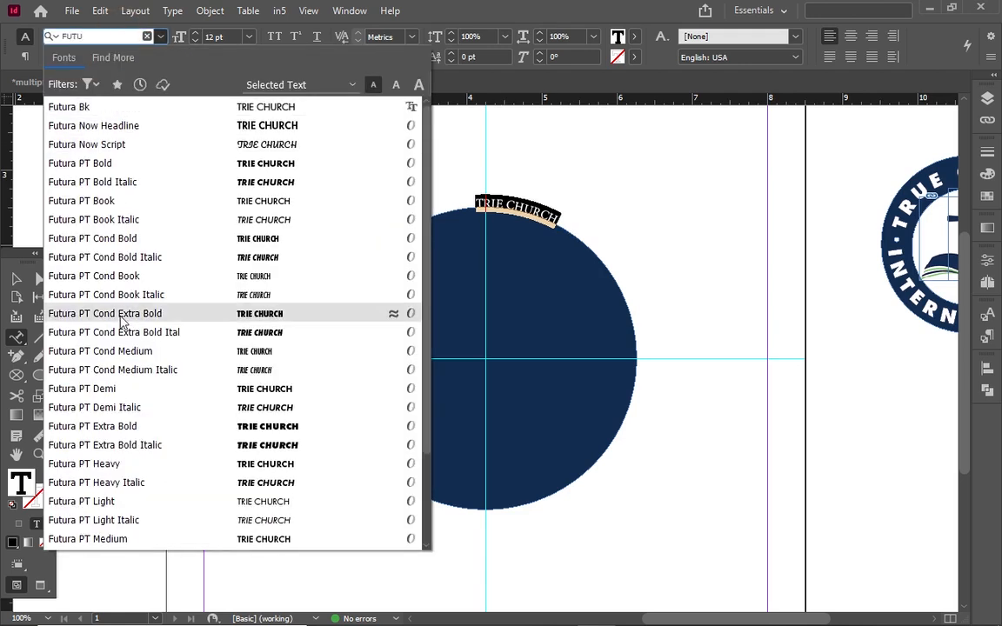
click(158, 430)
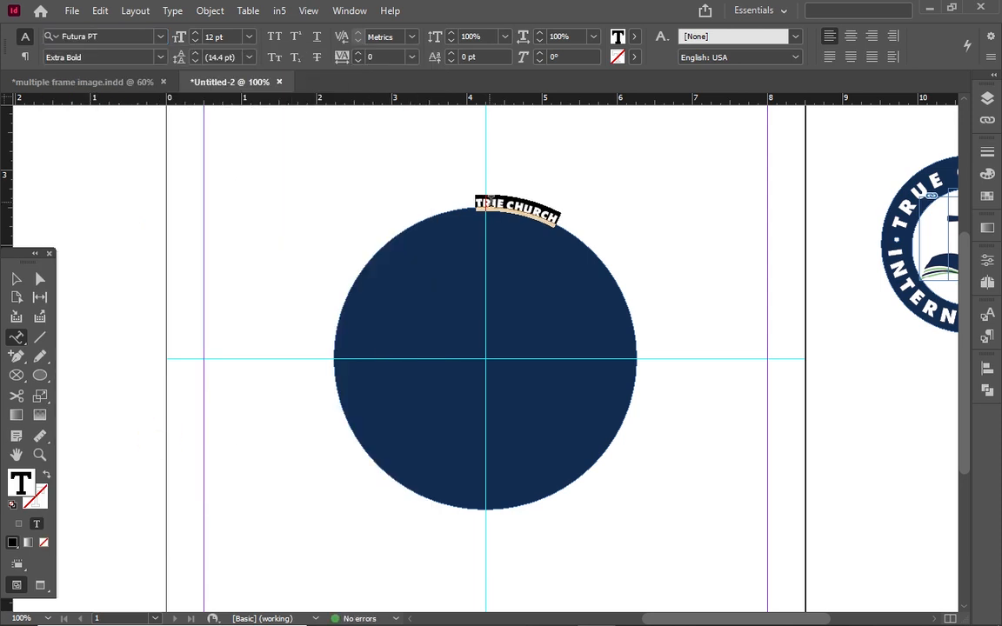
click(497, 206)
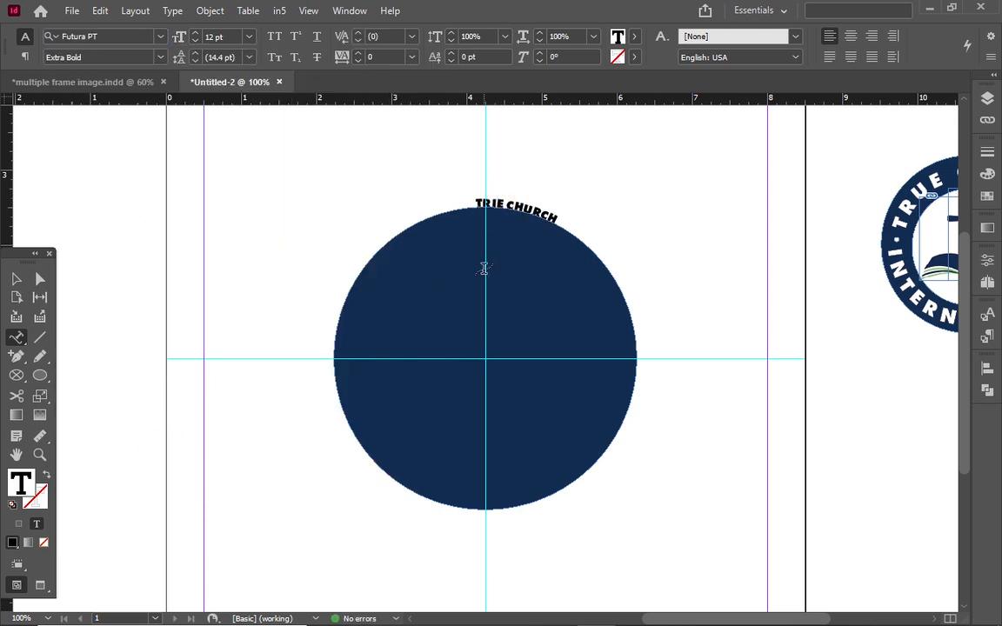
text(U)
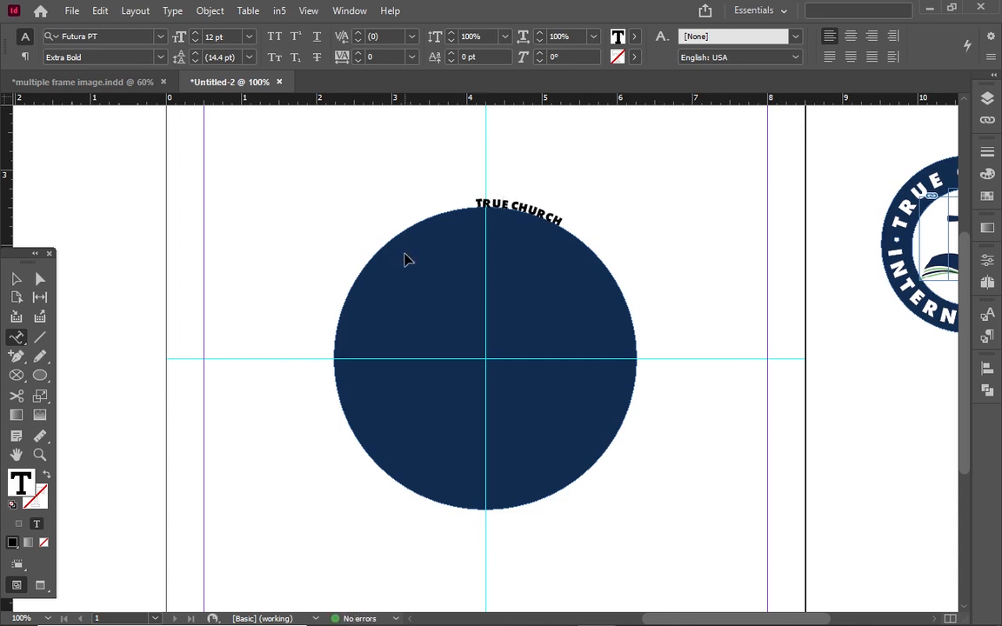
- Set the font size of all the TRUE CHURCH path text to 25 pt
key(ctrl+a)
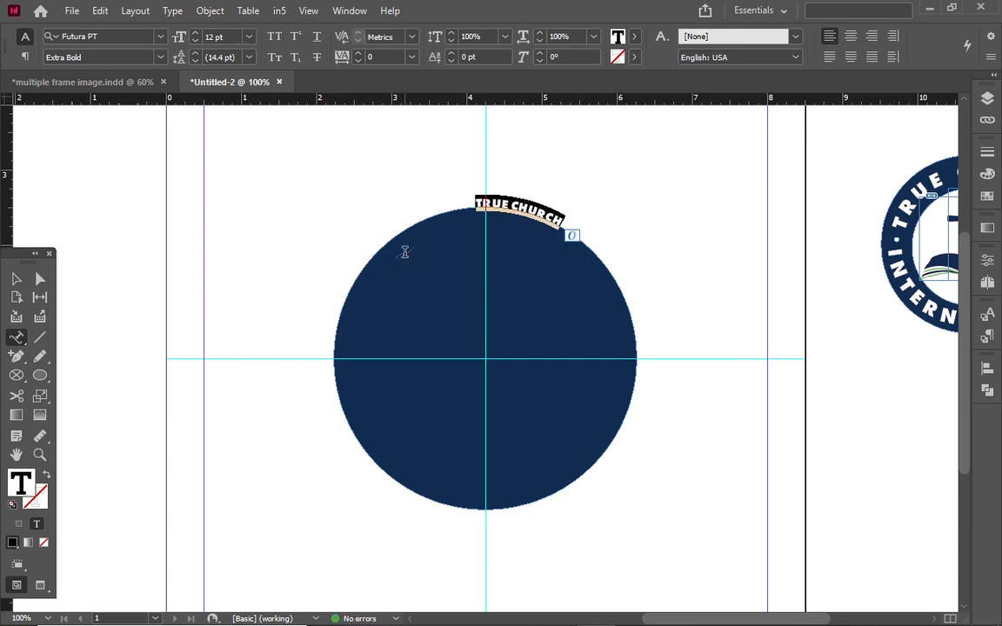
double_click(212, 37)
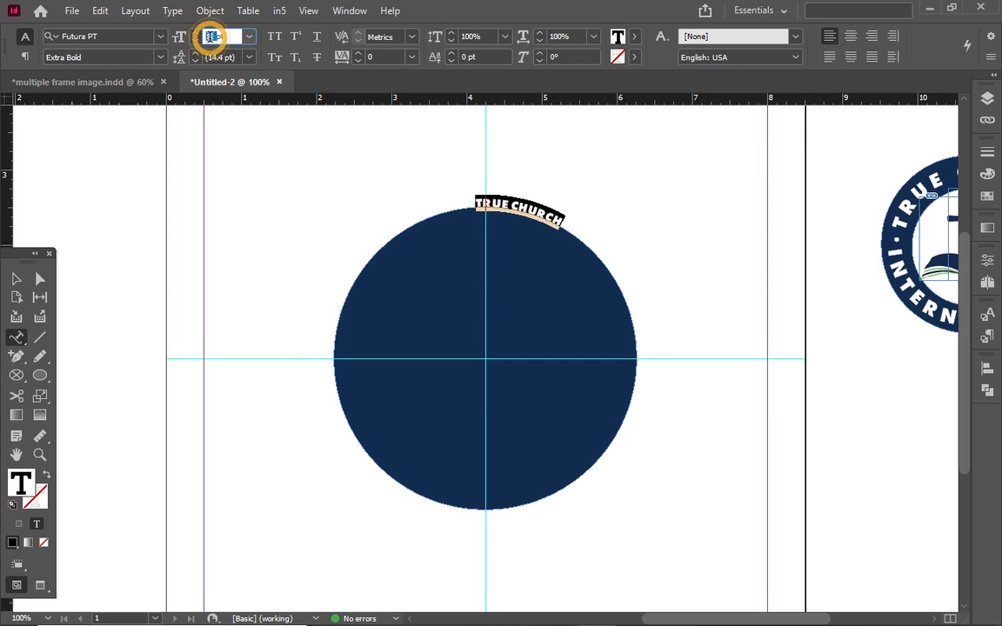
text(2)
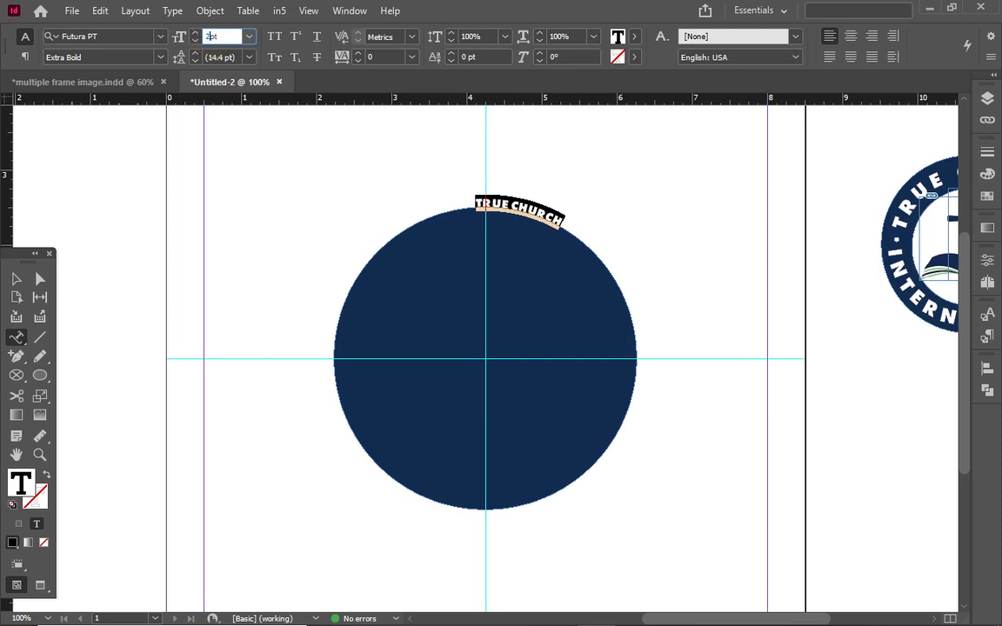
text(5)
key(Return)
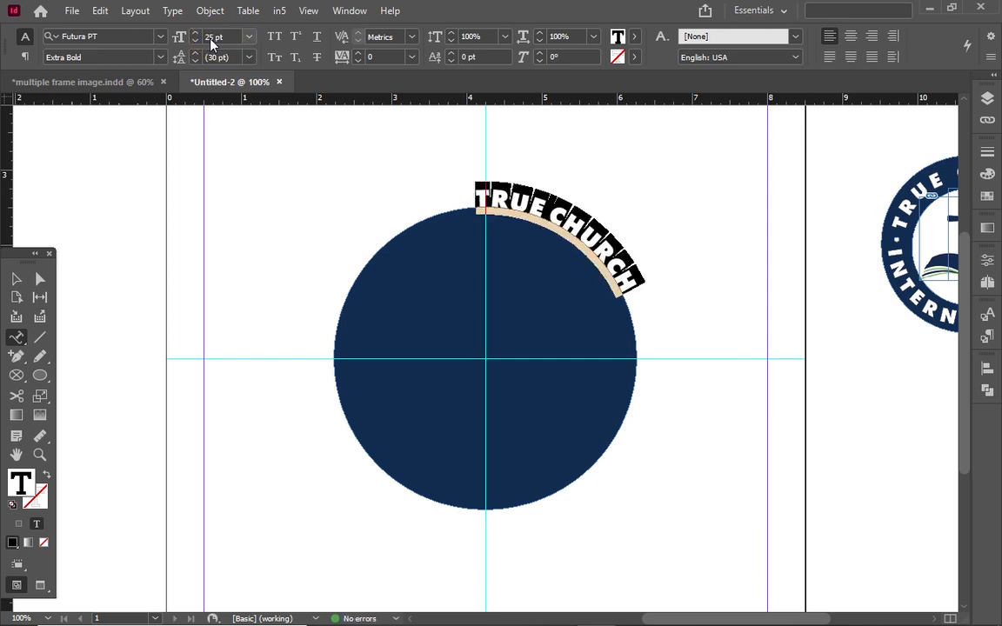
- Move the path text's start bracket to the circle's leftmost point and its end bracket to the rightmost point, both on the horizontal guide
click(18, 279)
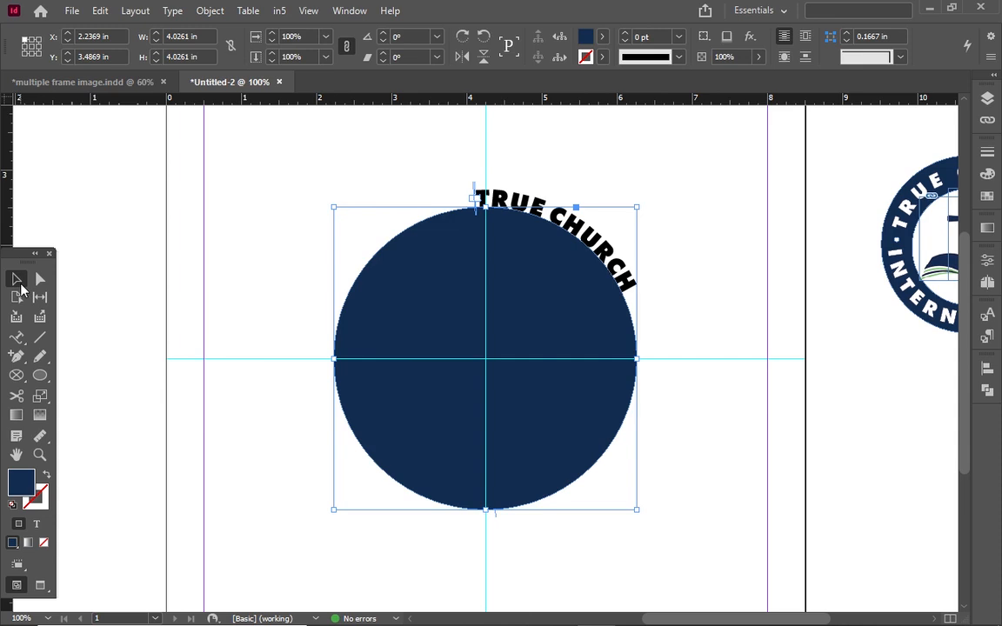
key(ctrl+equal)
key(ctrl+equal)
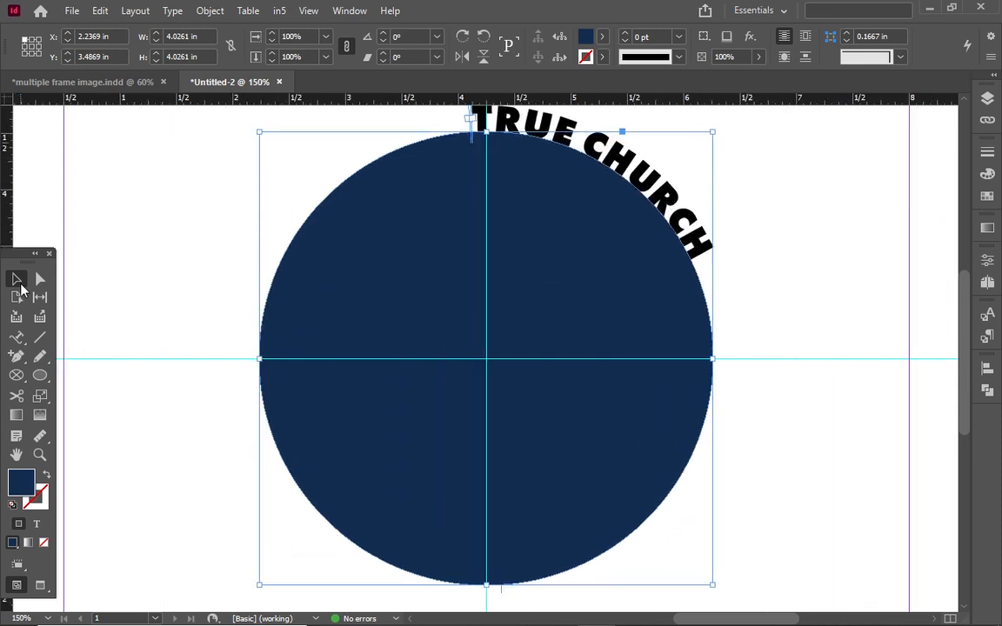
drag(962, 405, 960, 367)
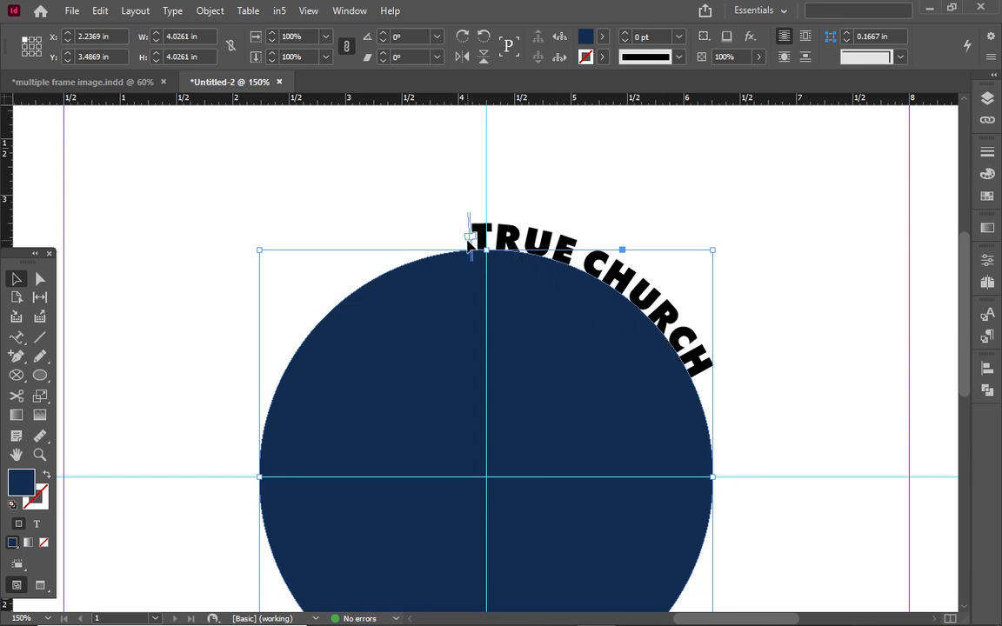
key(ctrl+equal)
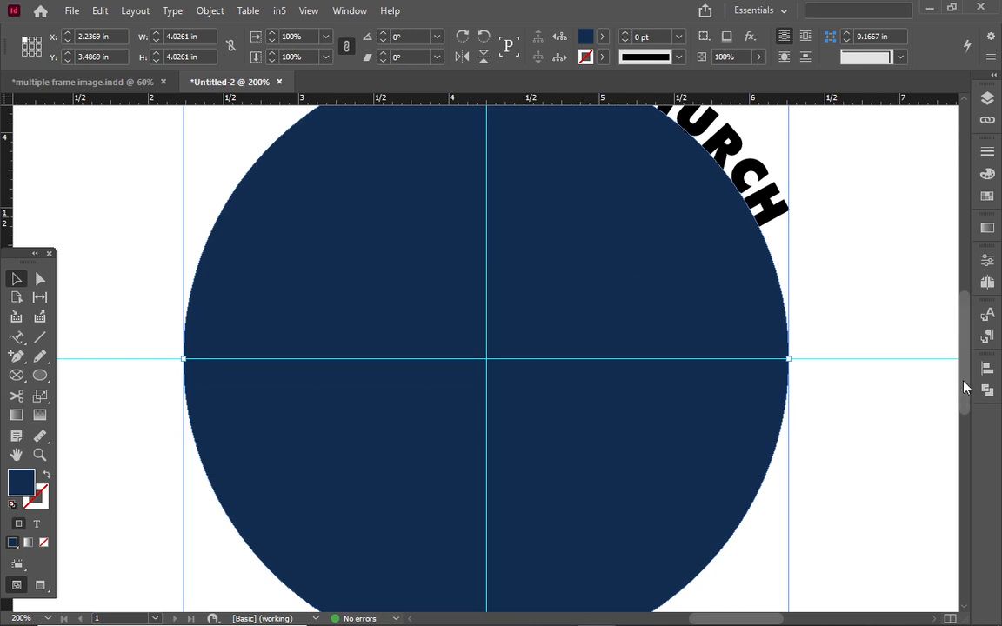
scroll(962, 393, up, 3)
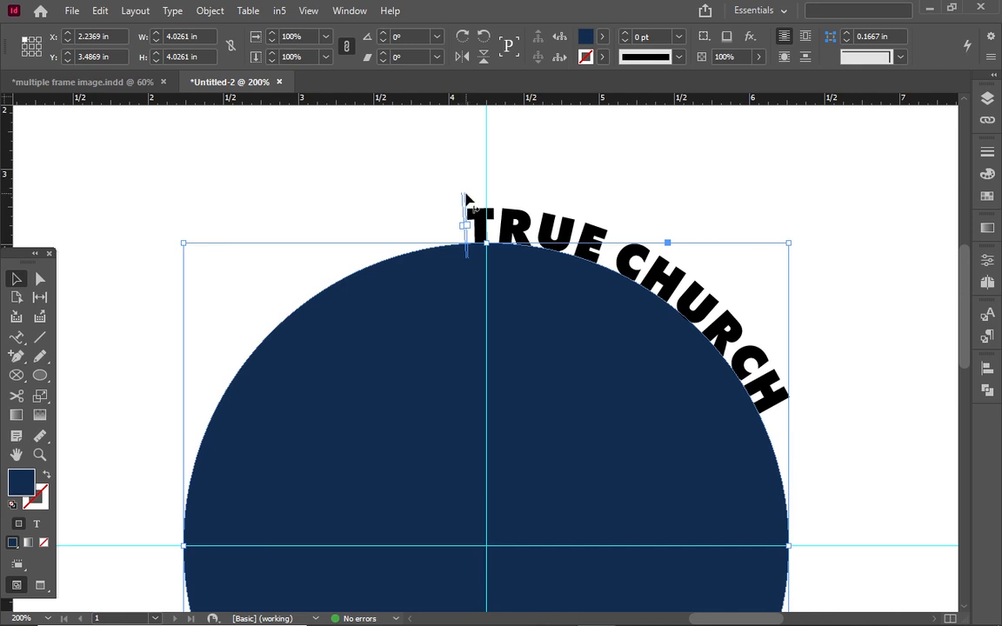
drag(465, 195, 148, 552)
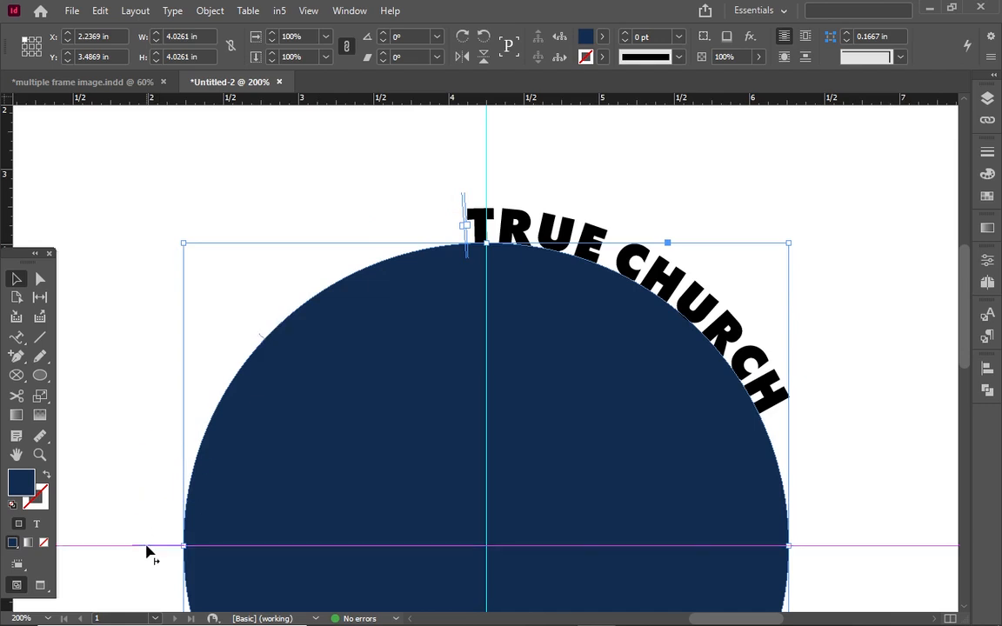
drag(148, 552, 148, 552)
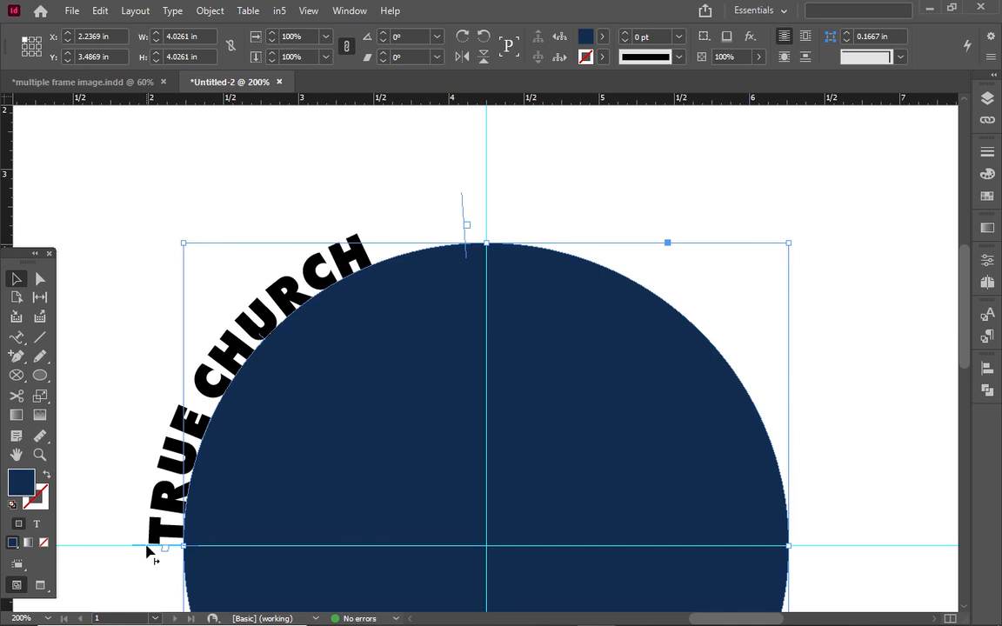
drag(462, 203, 891, 553)
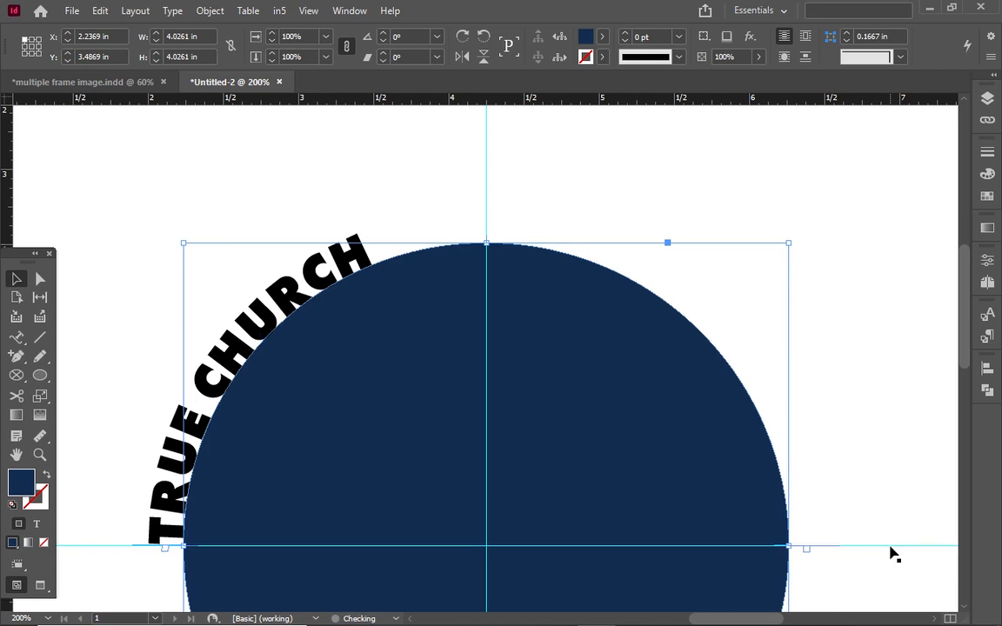
click(890, 549)
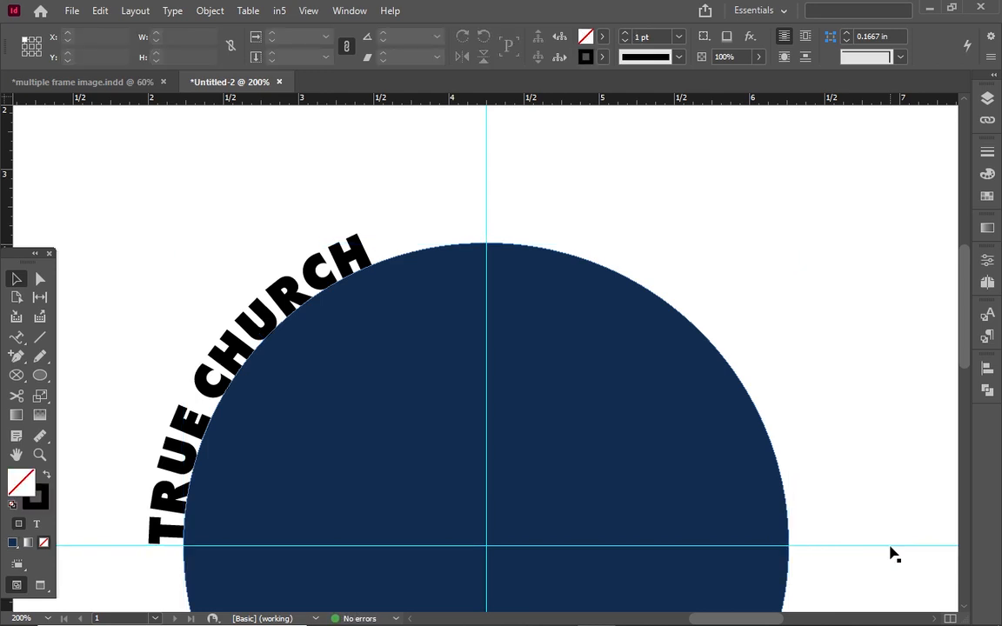
- Centre-align the TRUE CHURCH text along the upper half of the circle
double_click(229, 356)
key(ctrl+a)
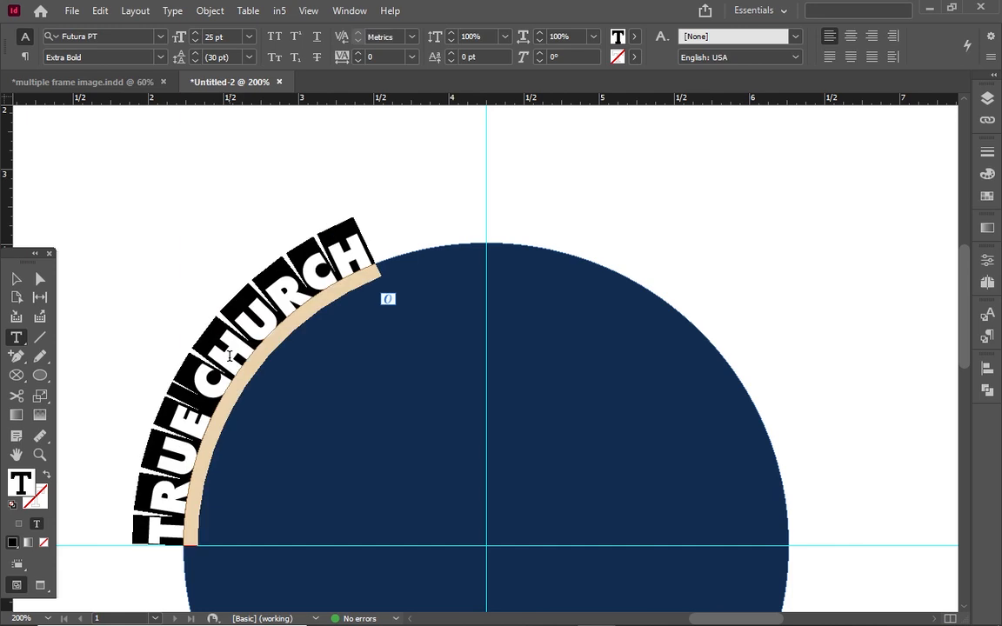
click(849, 36)
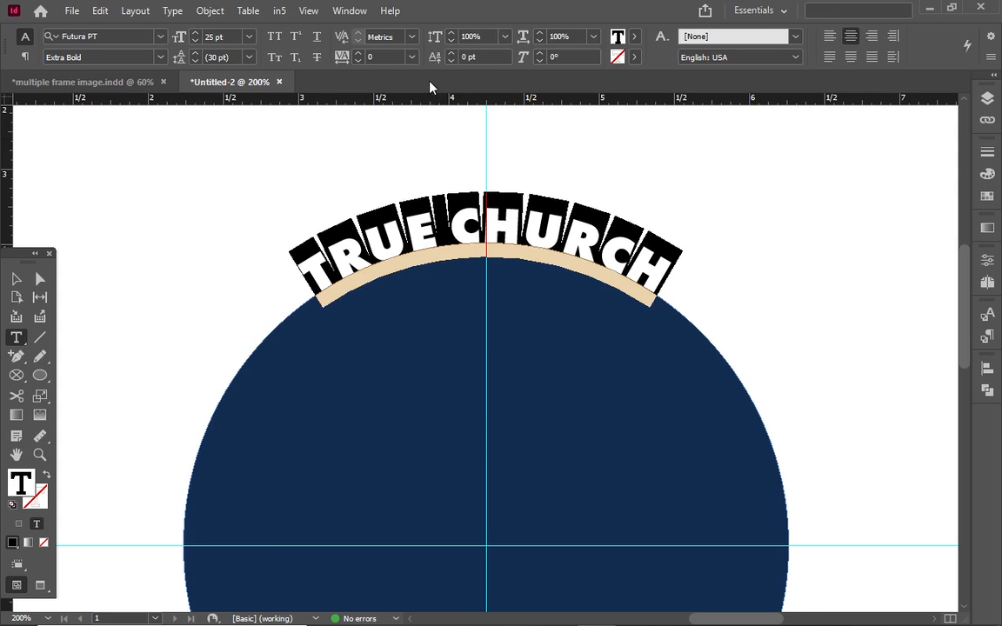
- Increase the tracking of the TRUE CHURCH text to 400
click(358, 53)
click(413, 57)
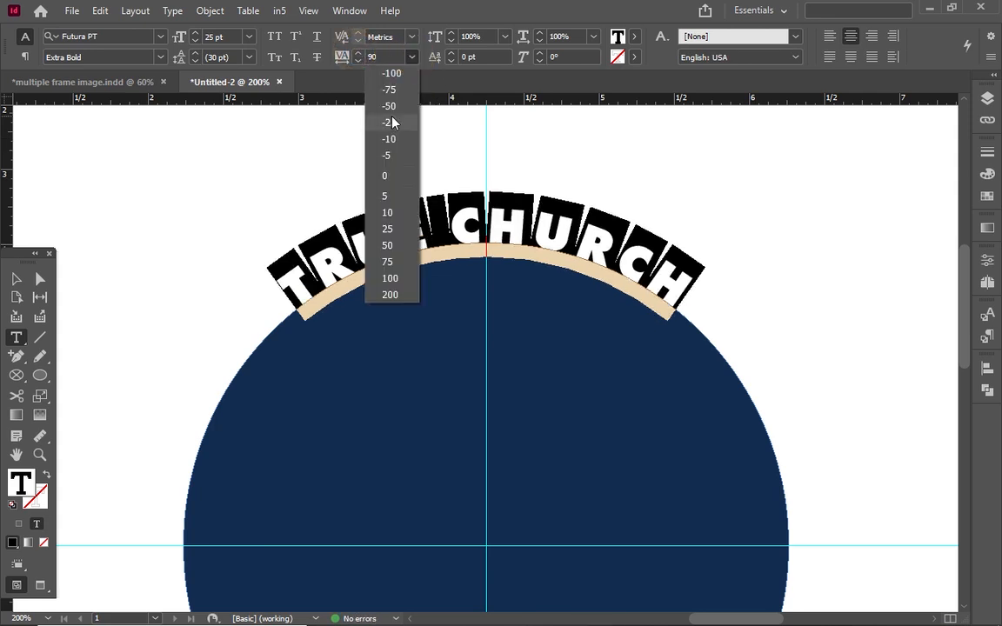
click(408, 295)
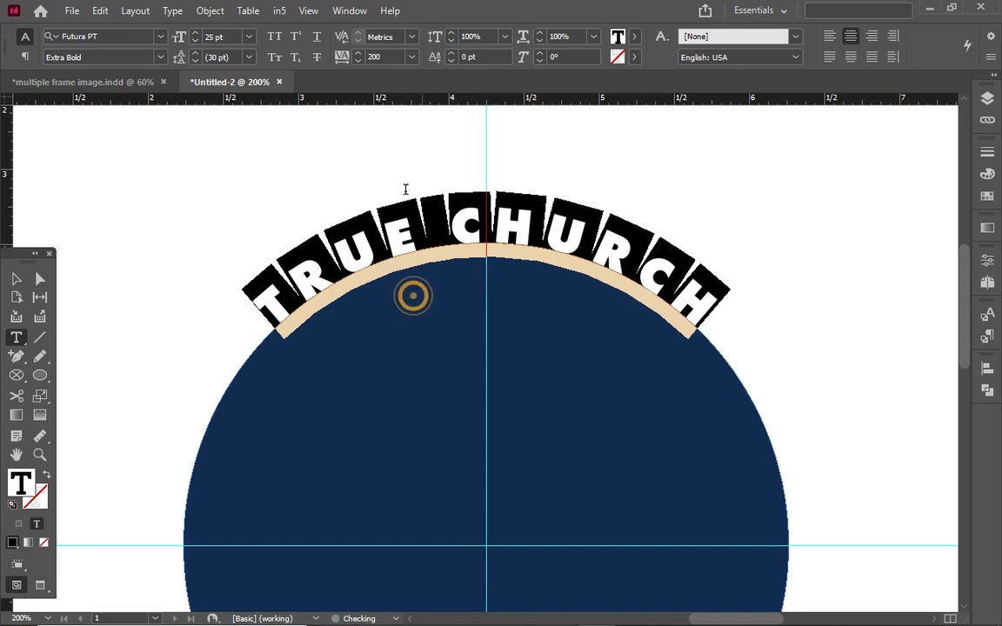
double_click(374, 56)
text(4)
key(Return)
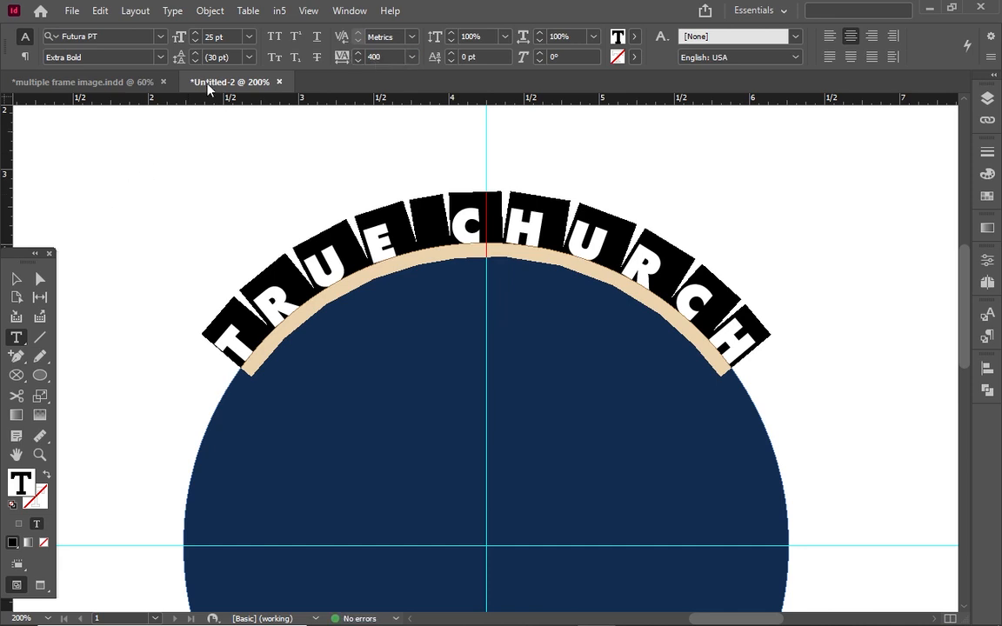
- Enlarge the TRUE CHURCH text to 30 pt and leave text editing with the circle selected
click(197, 33)
click(197, 33)
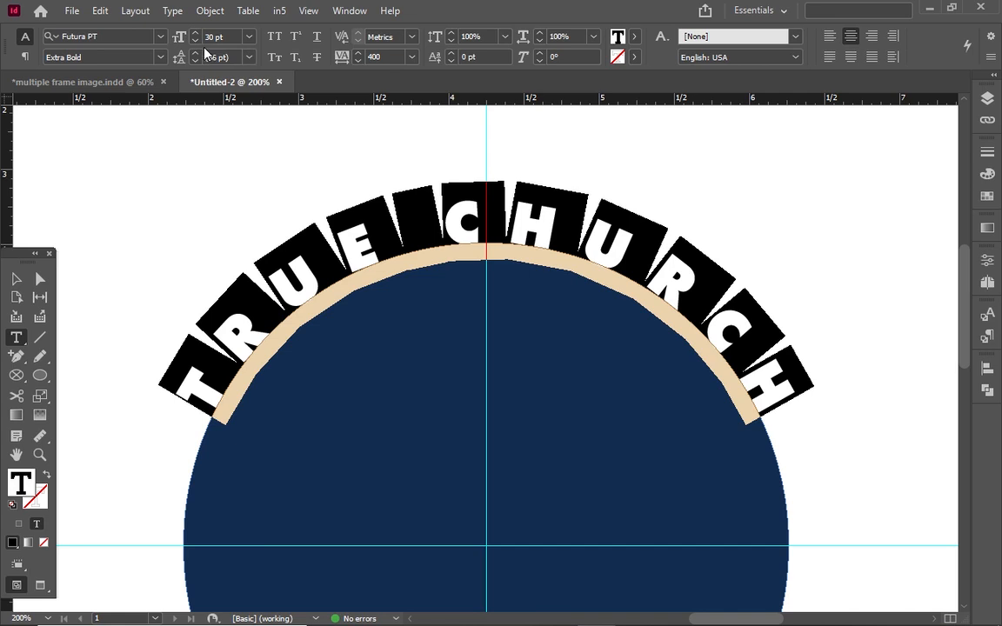
click(17, 279)
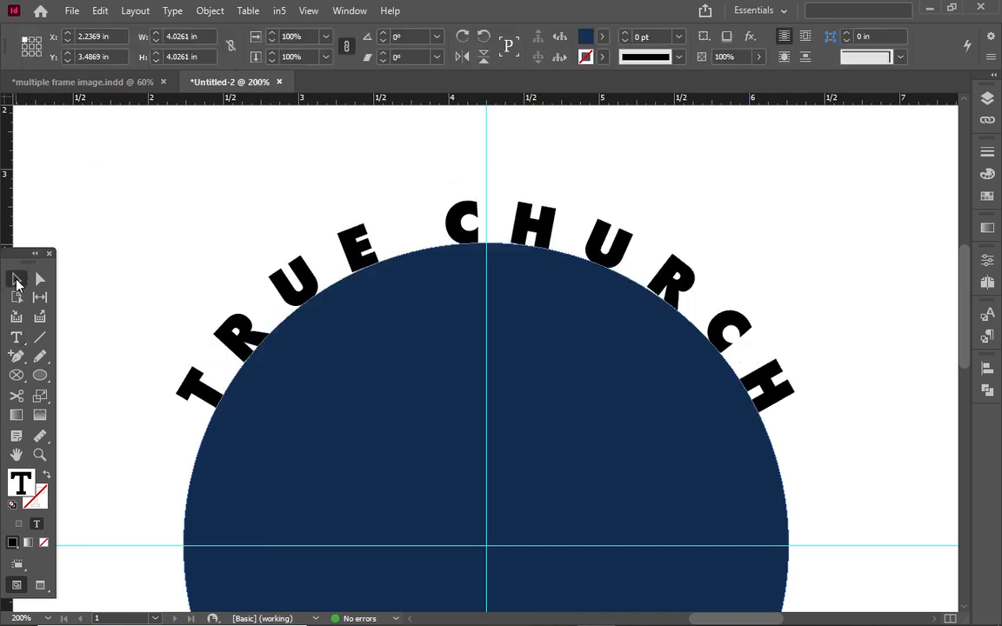
- Fill the whole TRUE CHURCH path text with the [Paper] colour
double_click(218, 331)
key(ctrl+a)
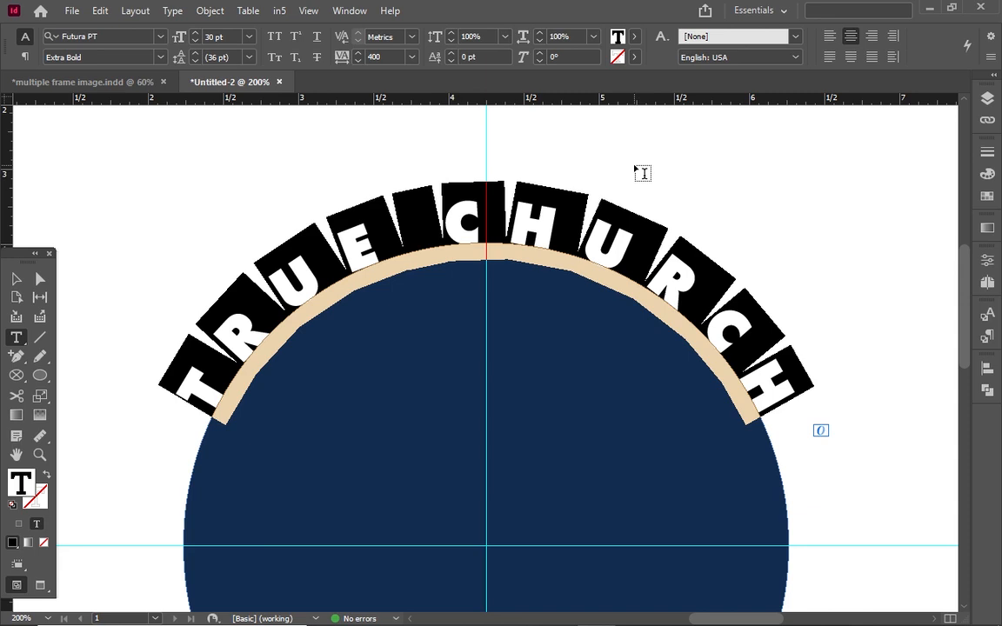
click(634, 36)
click(498, 119)
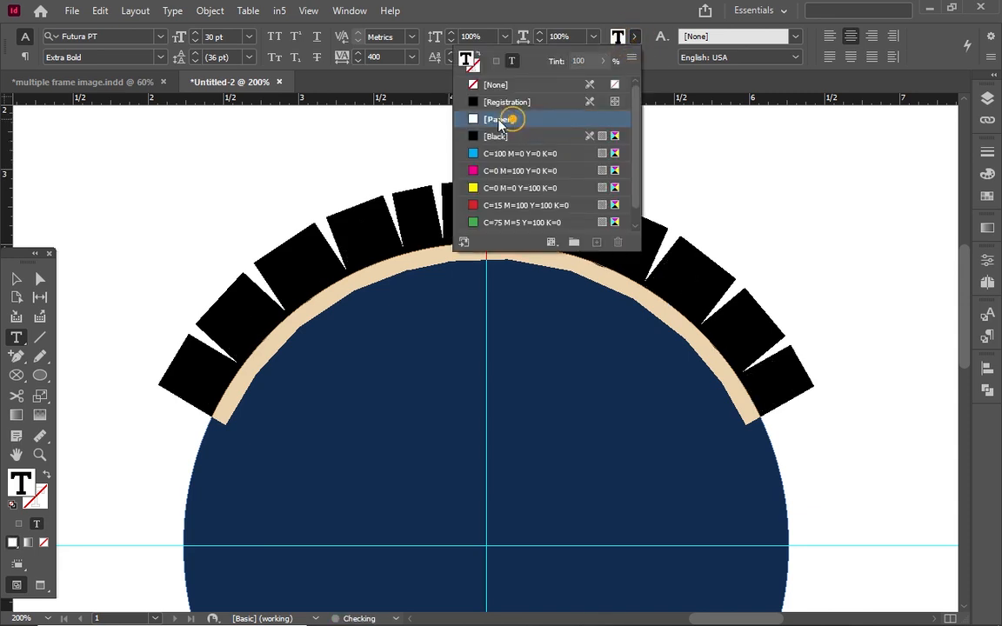
click(18, 278)
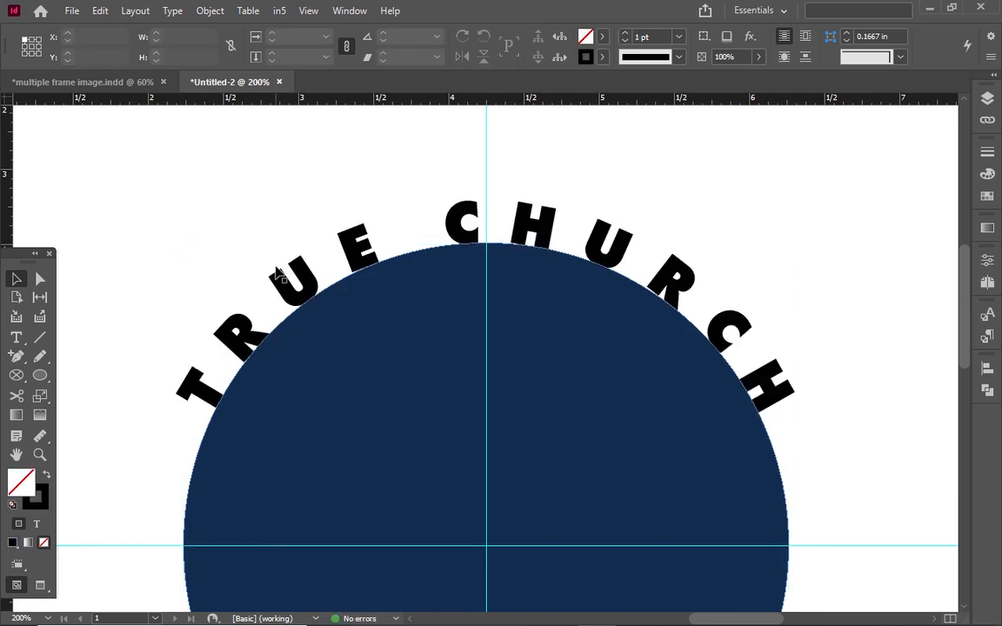
- Select all the TRUE CHURCH text, compare it with the reference badge, and open its Type on a Path options
double_click(374, 247)
key(ctrl+a)
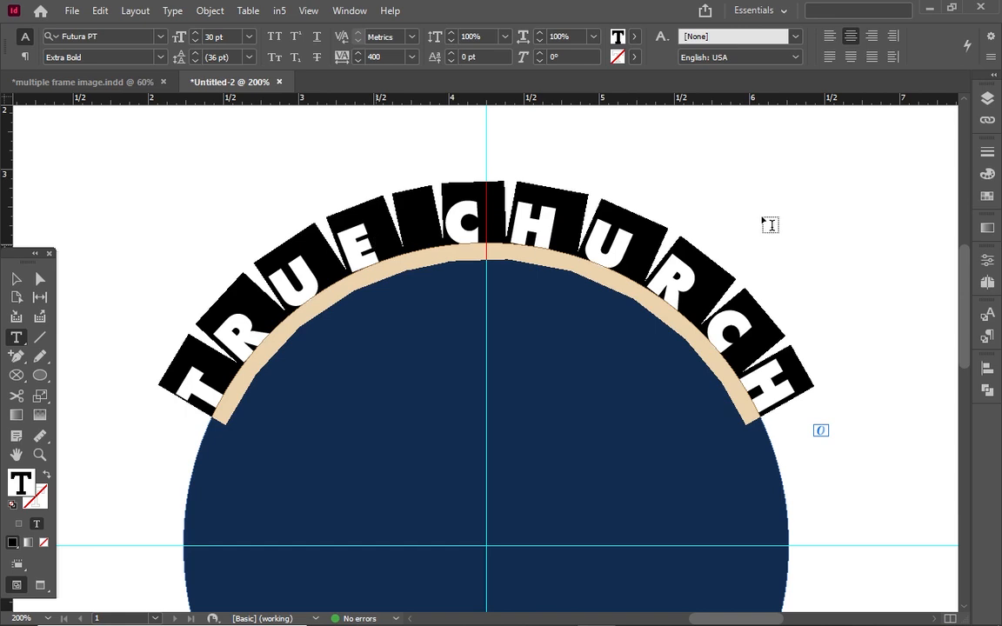
key(ctrl+minus)
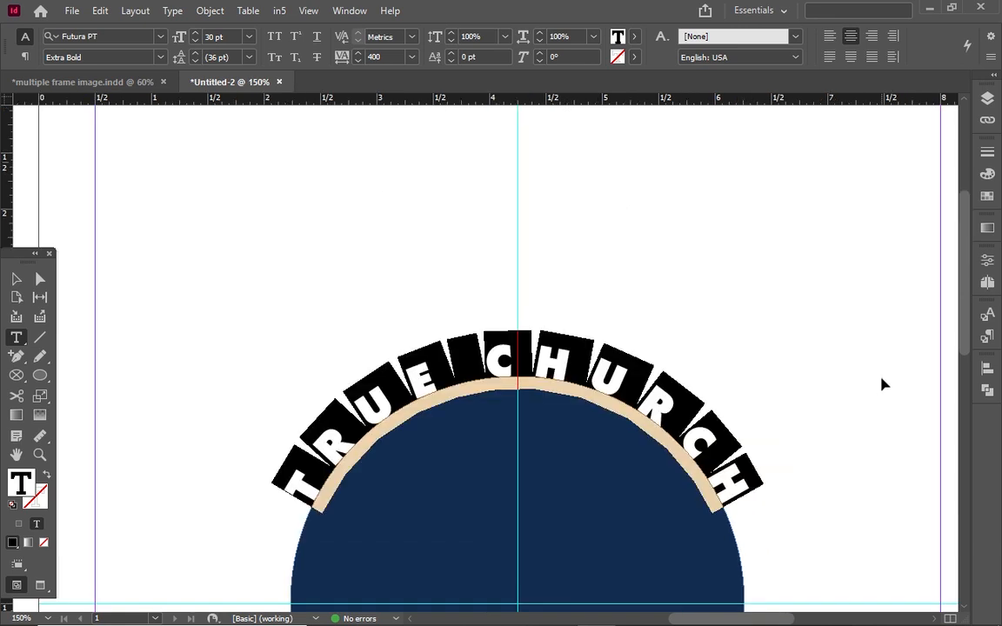
key(ctrl+minus)
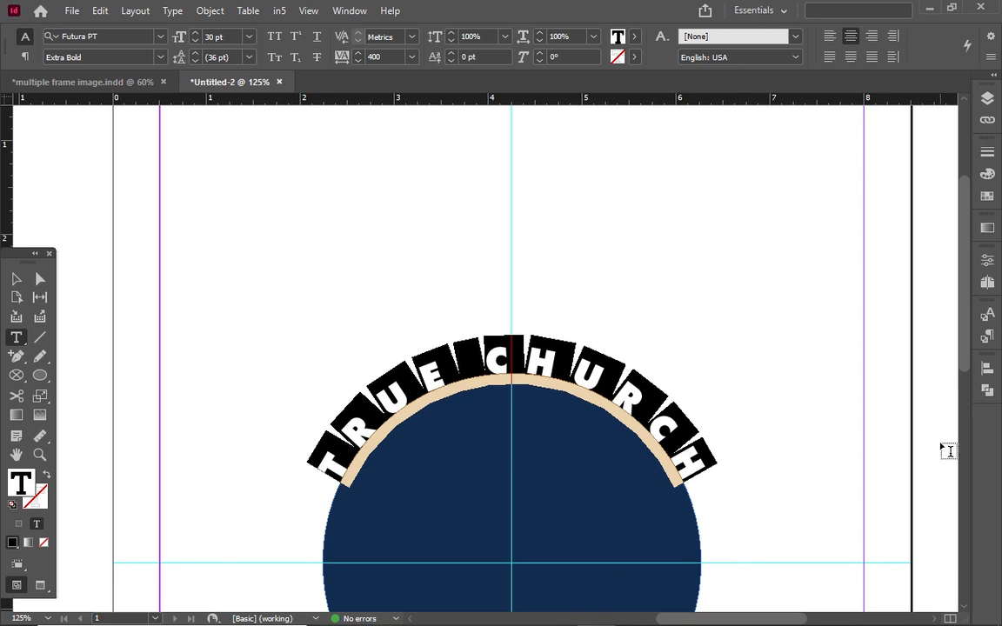
drag(772, 621, 865, 592)
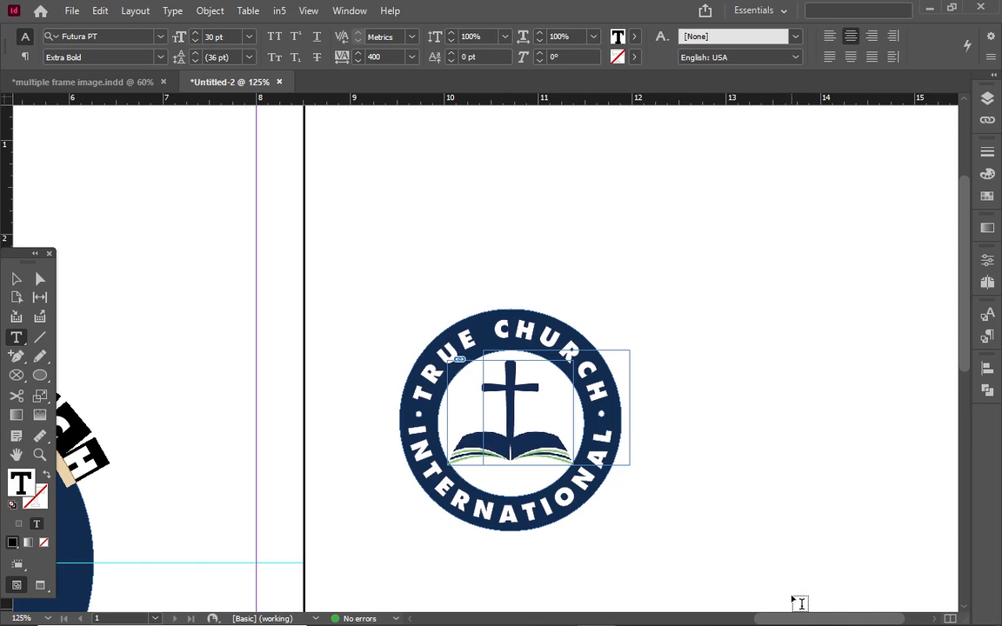
drag(802, 621, 702, 621)
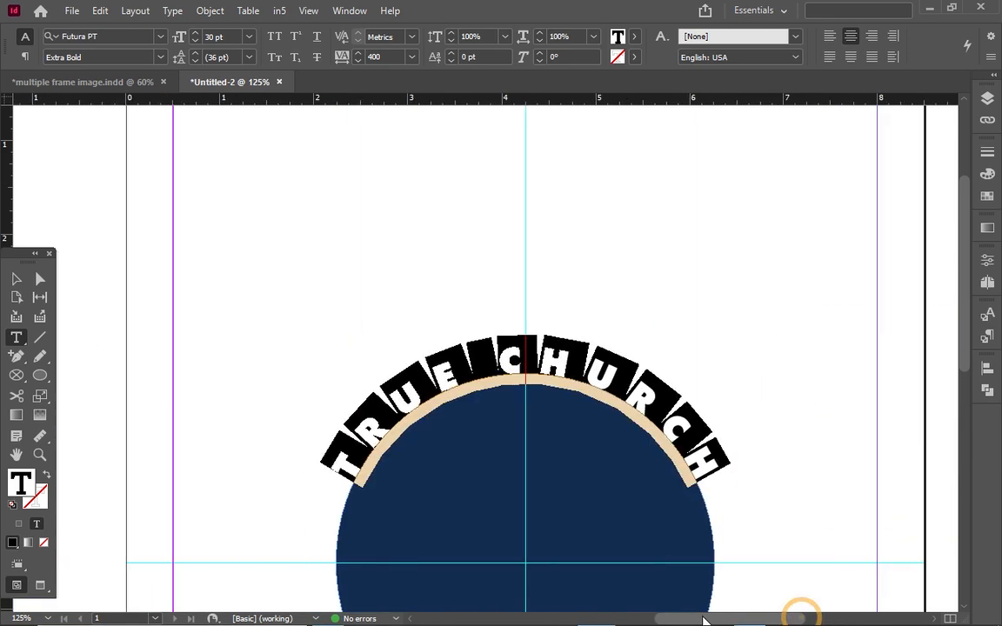
drag(967, 331, 967, 356)
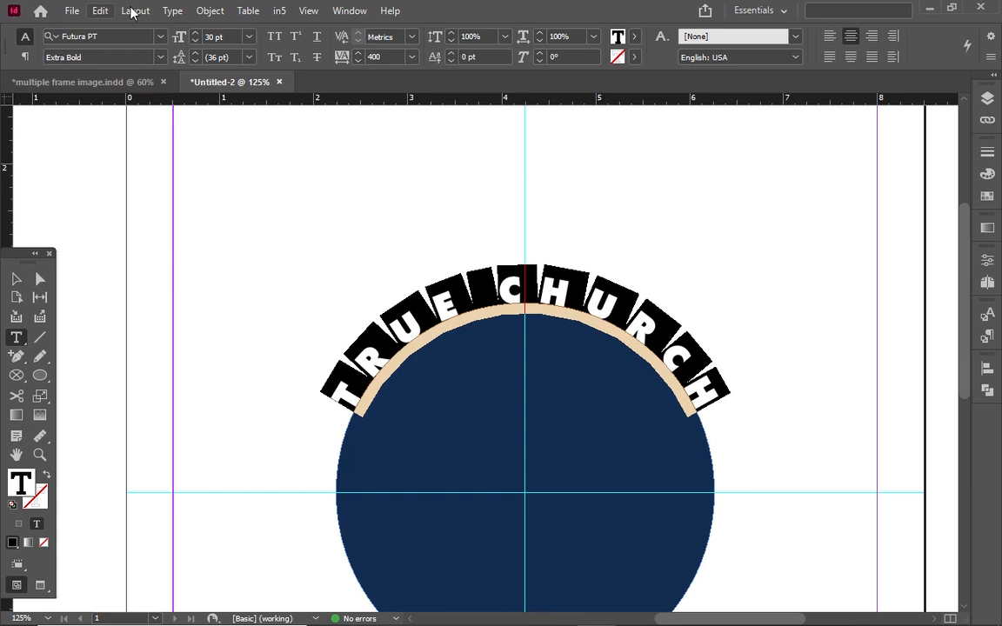
click(171, 11)
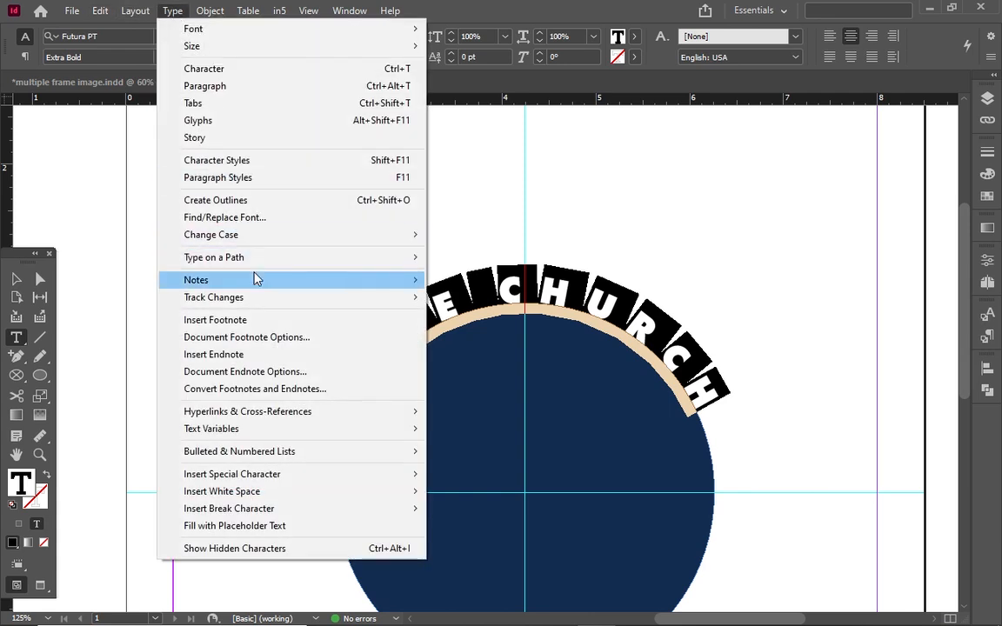
mouse_move(275, 270)
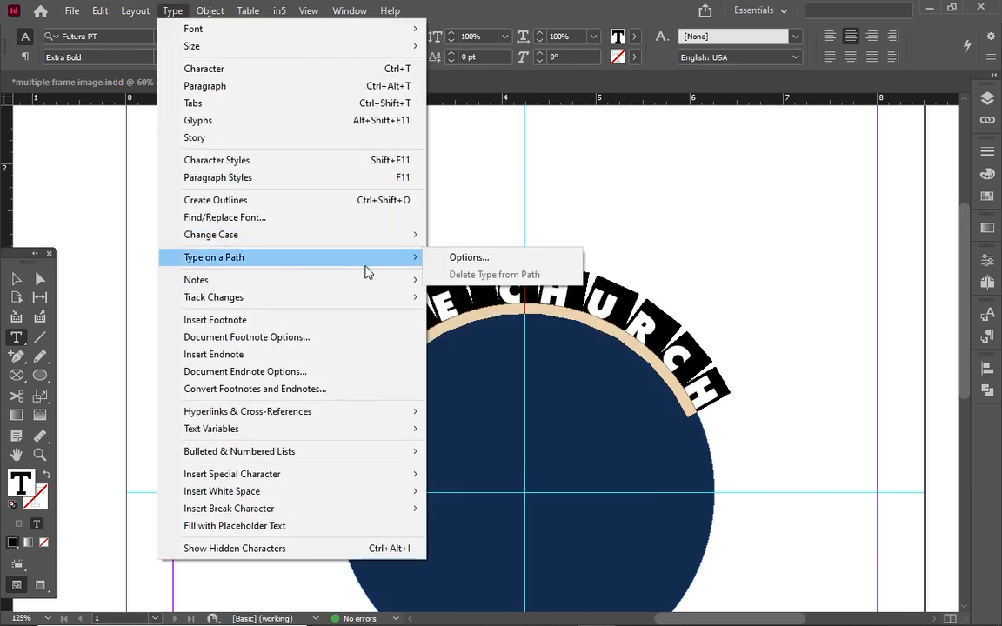
click(461, 257)
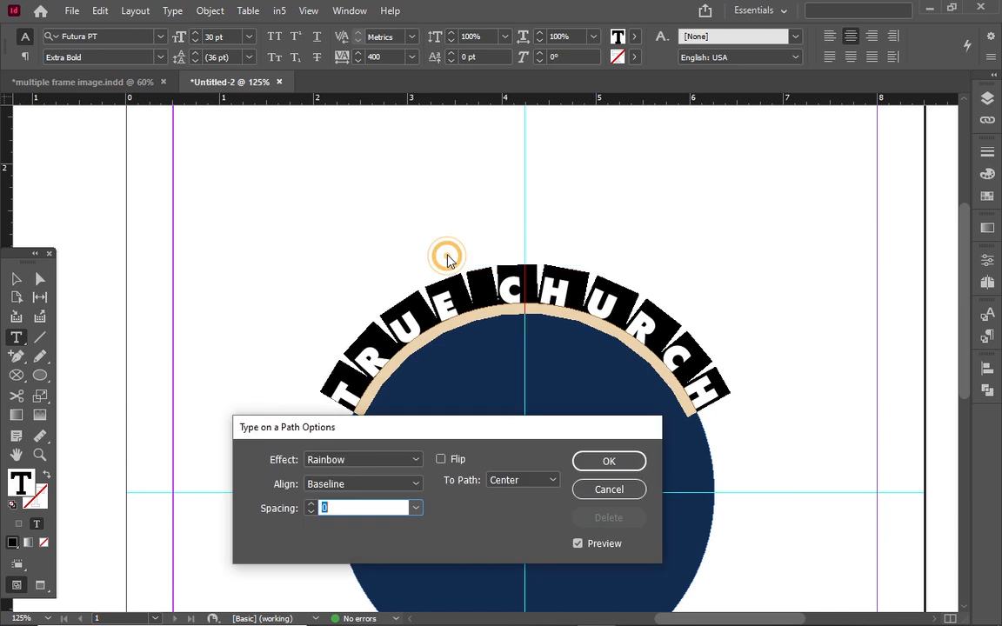
- Preview the Skew, 3D Ribbon, Stair Step and Gravity effects on the path text and set the effect back to Rainbow
click(386, 460)
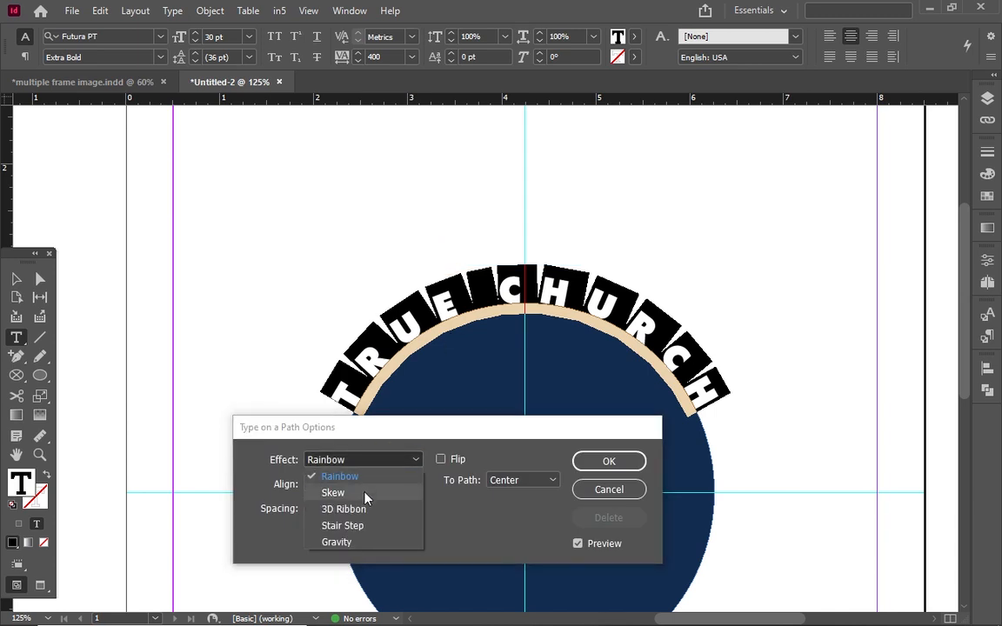
click(366, 492)
click(368, 463)
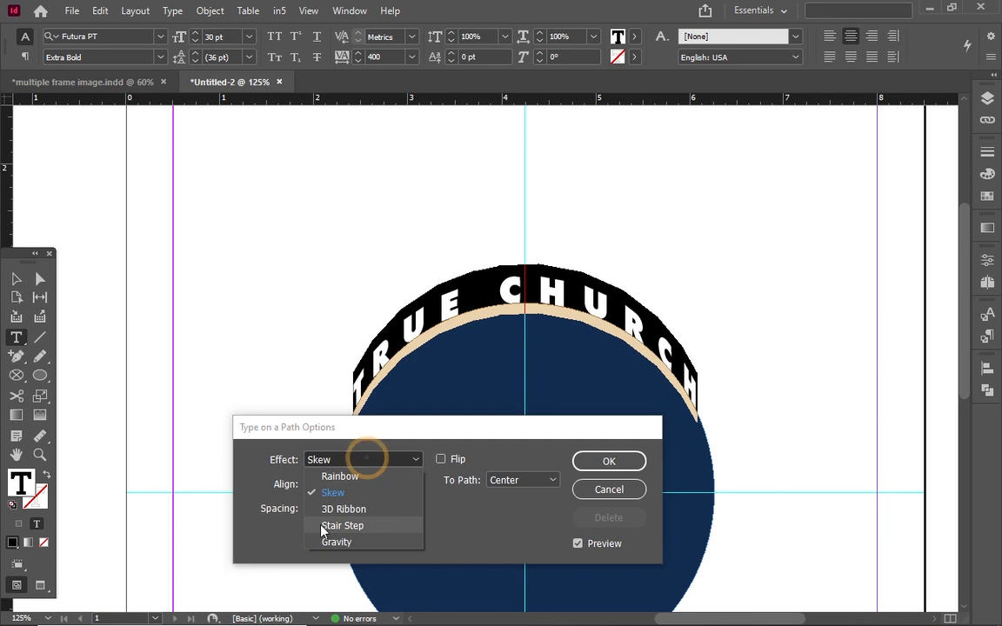
click(328, 510)
click(357, 459)
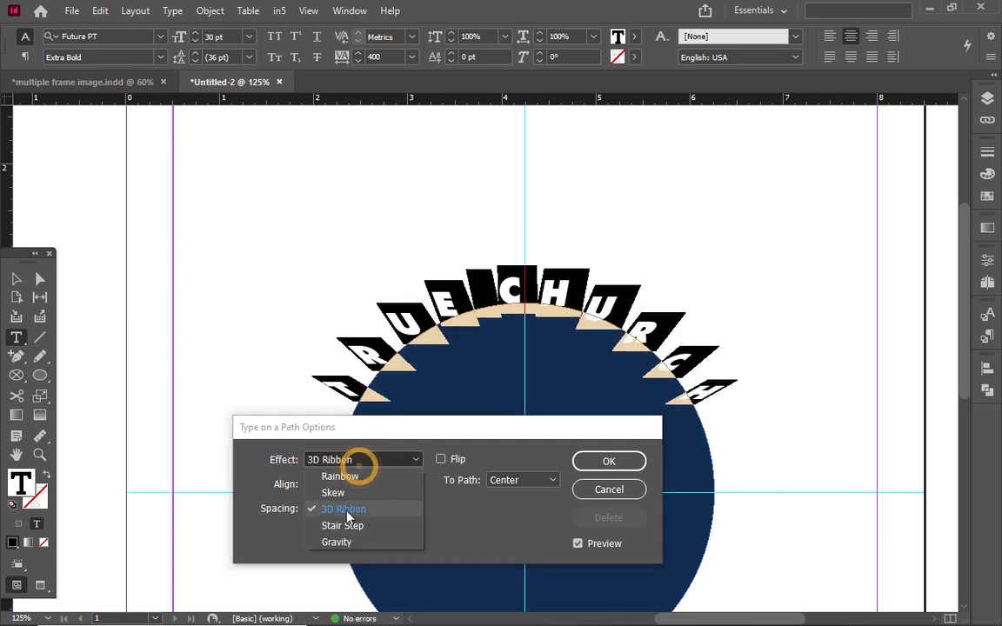
click(346, 525)
click(357, 459)
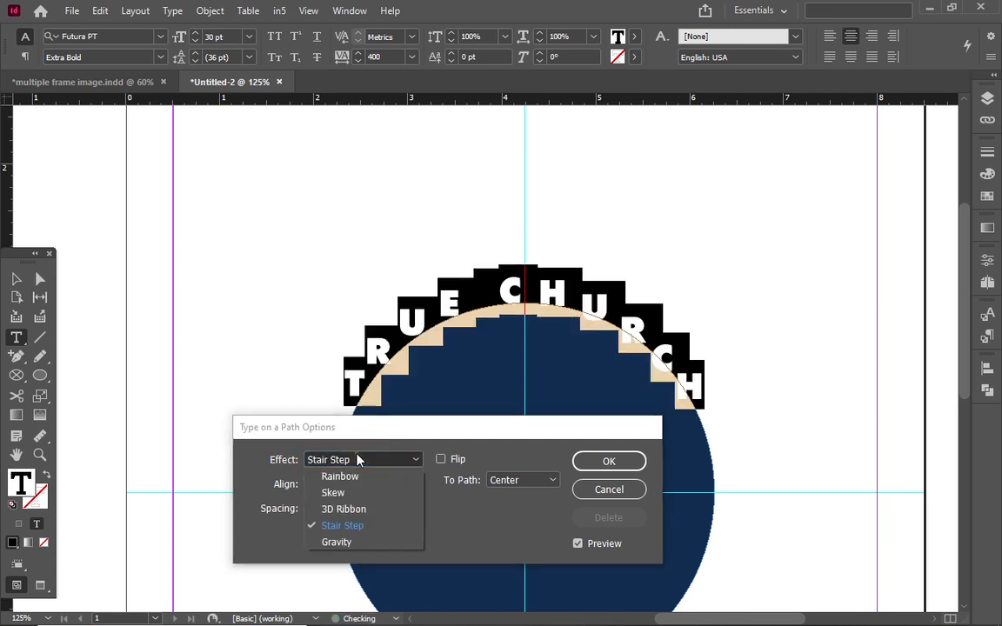
click(342, 544)
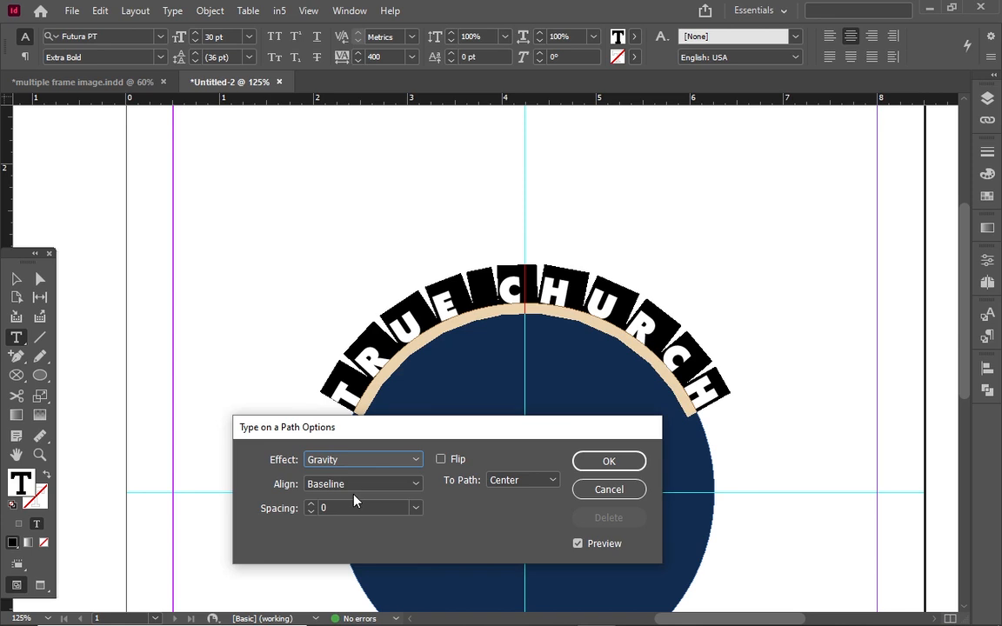
click(340, 460)
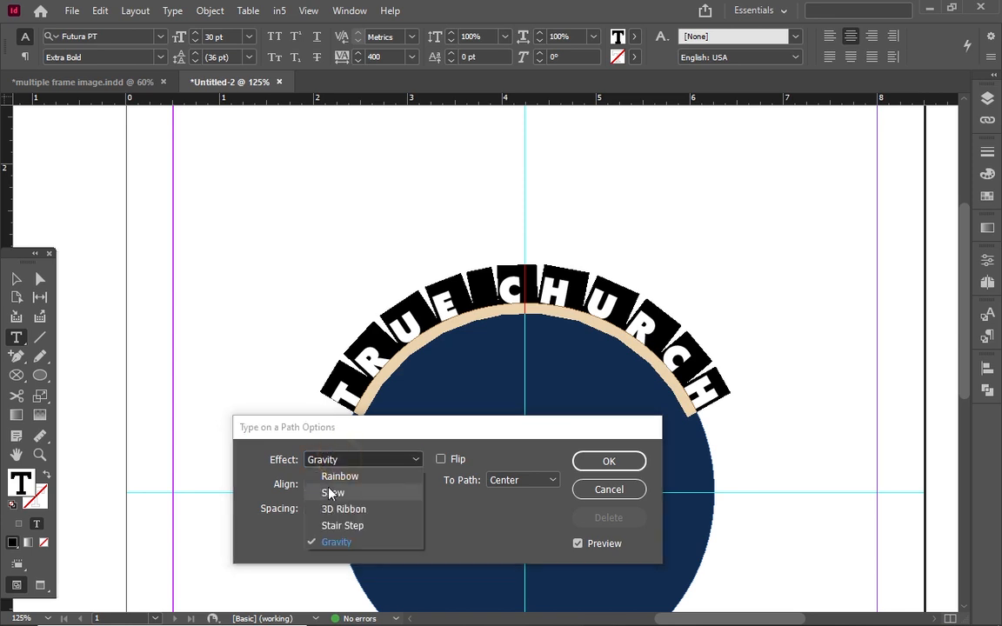
click(329, 481)
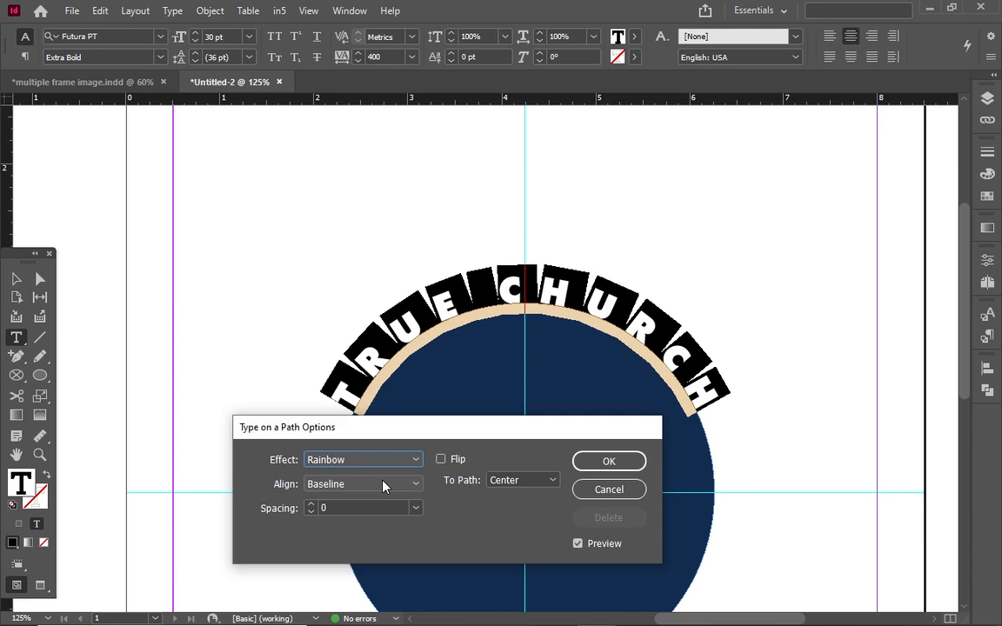
- Place the path text inside the circle by aligning it to Ascender and setting To Path to Bottom
click(378, 483)
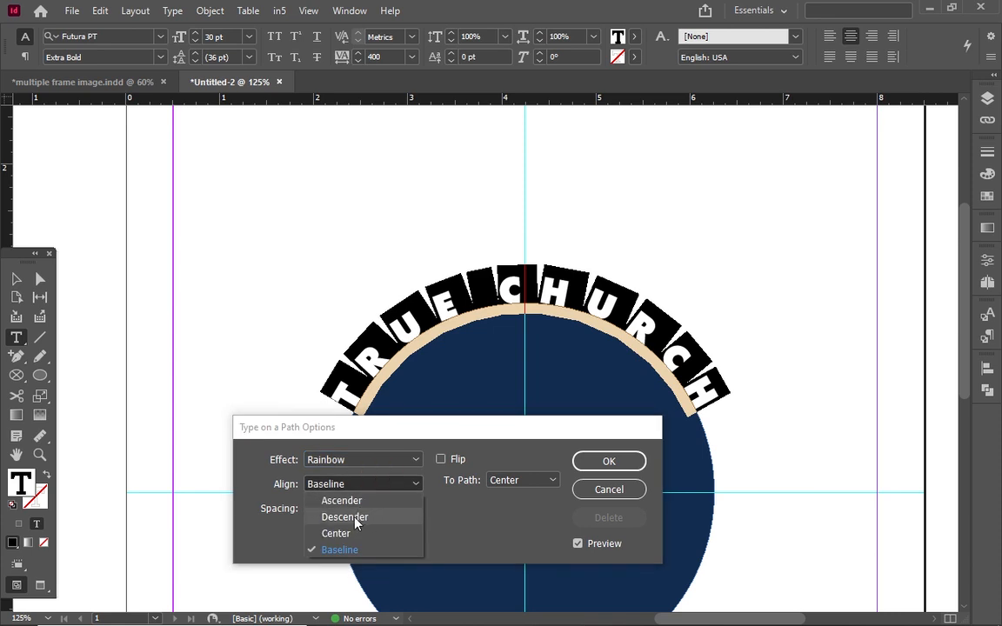
click(348, 517)
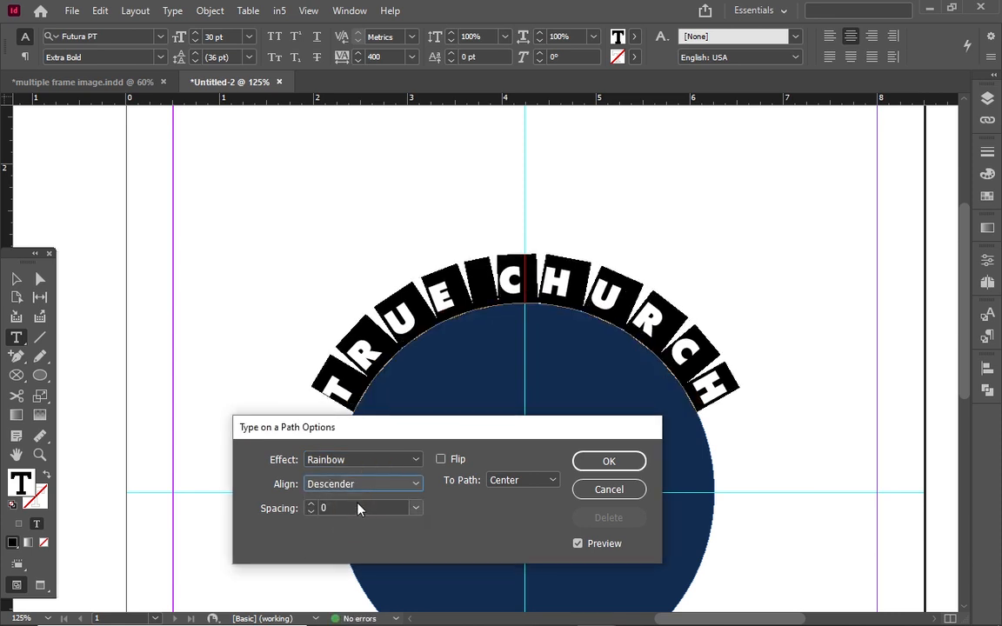
click(395, 484)
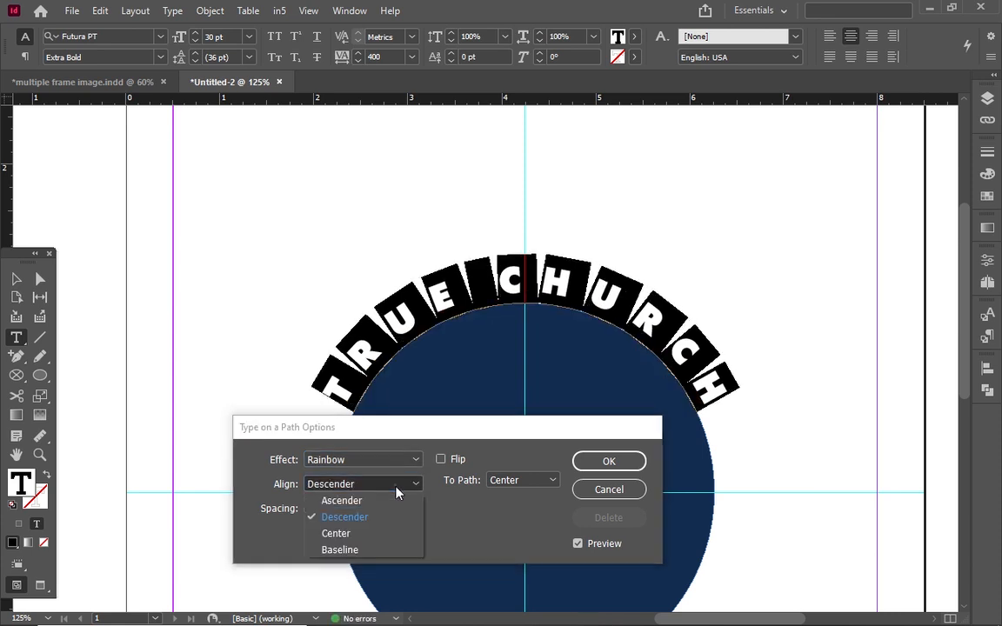
click(368, 502)
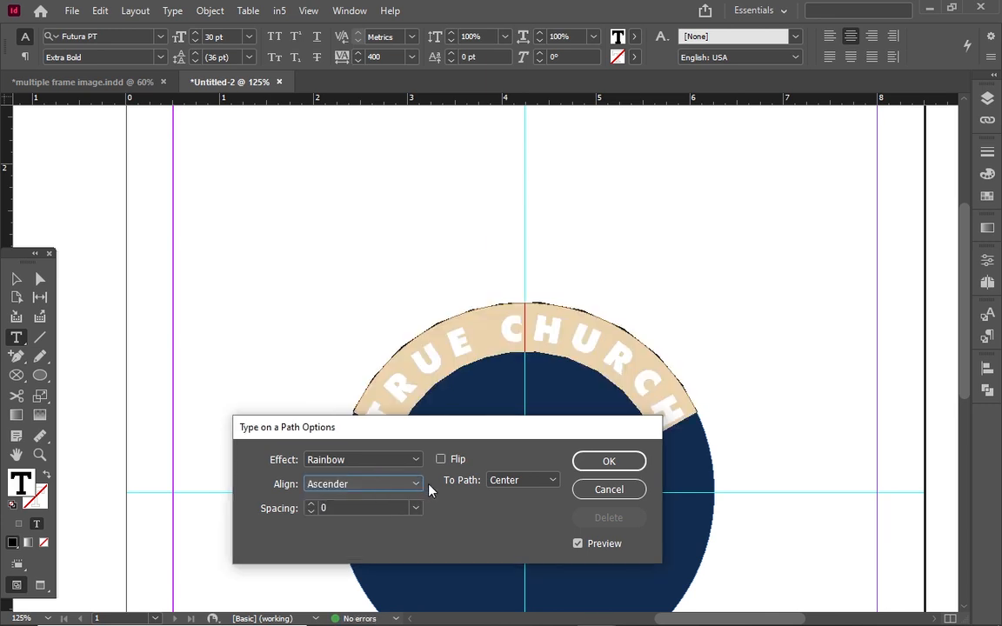
click(519, 480)
click(517, 514)
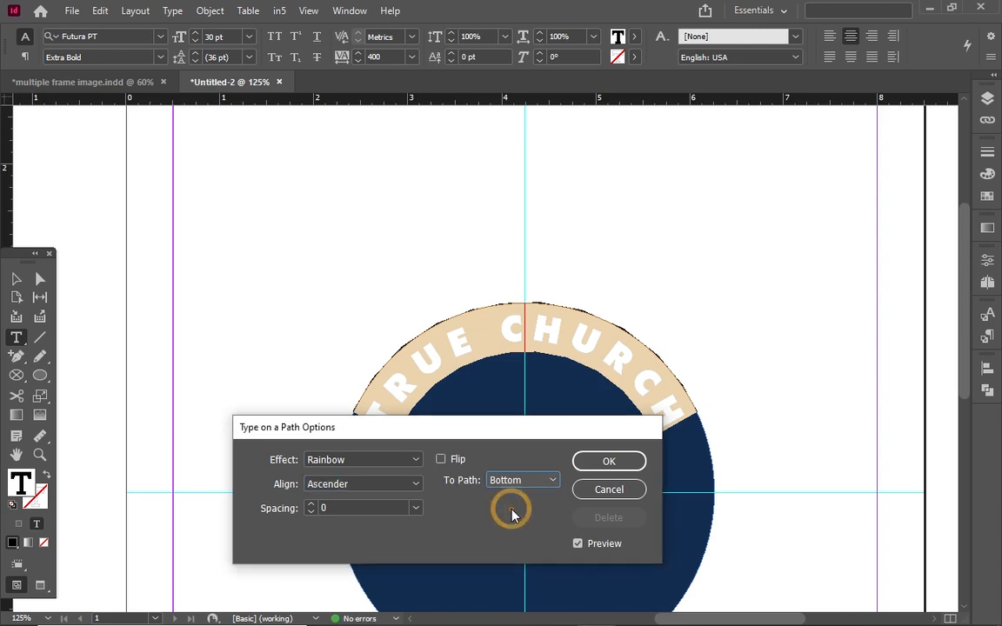
- Try a path text spacing of -8 and reset the spacing to 0
click(313, 512)
click(313, 512)
click(313, 512)
click(313, 512)
click(313, 504)
click(313, 504)
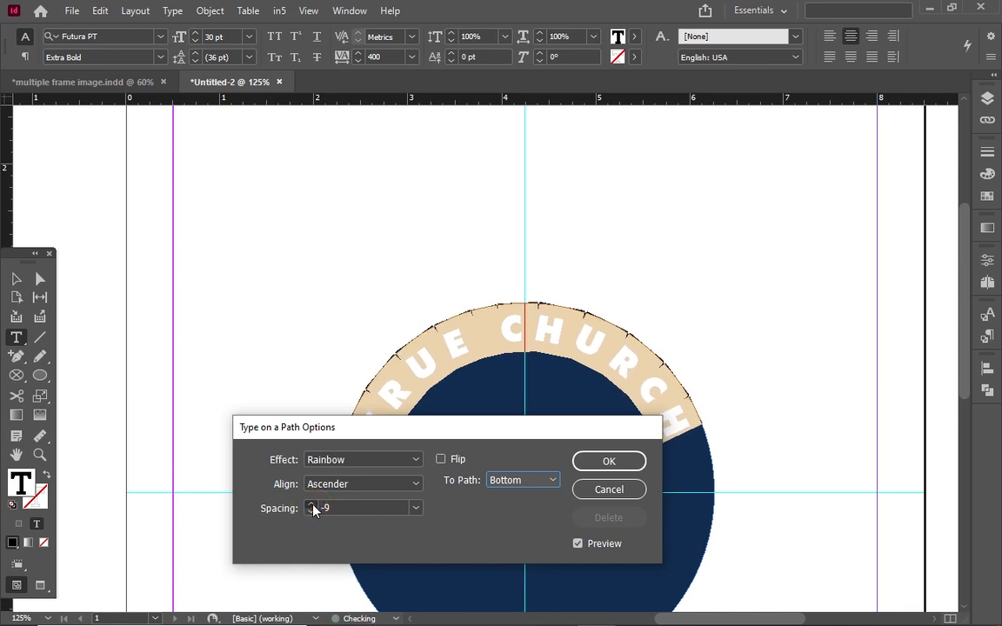
click(416, 509)
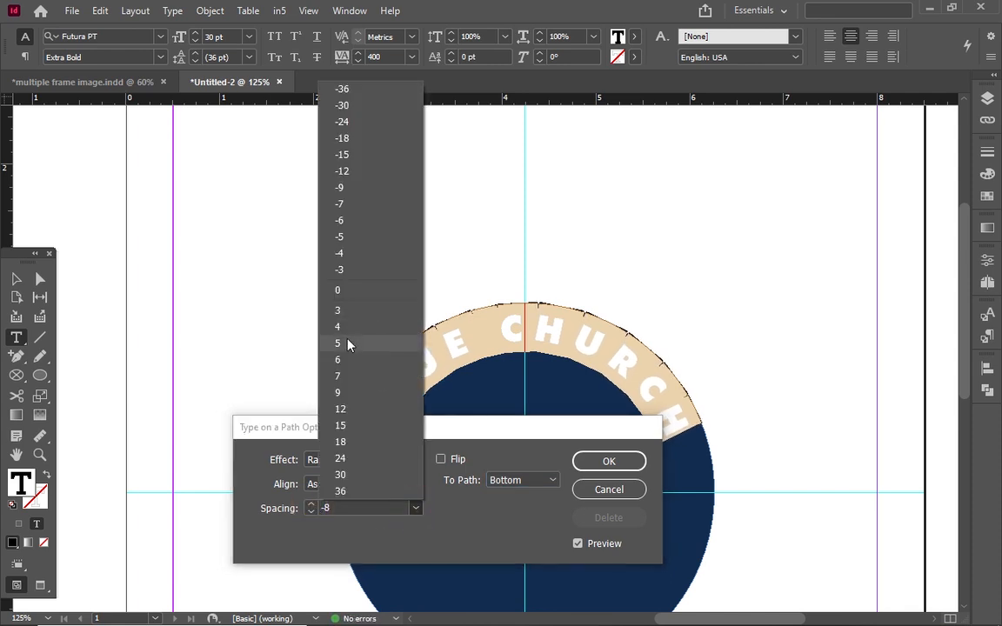
click(334, 289)
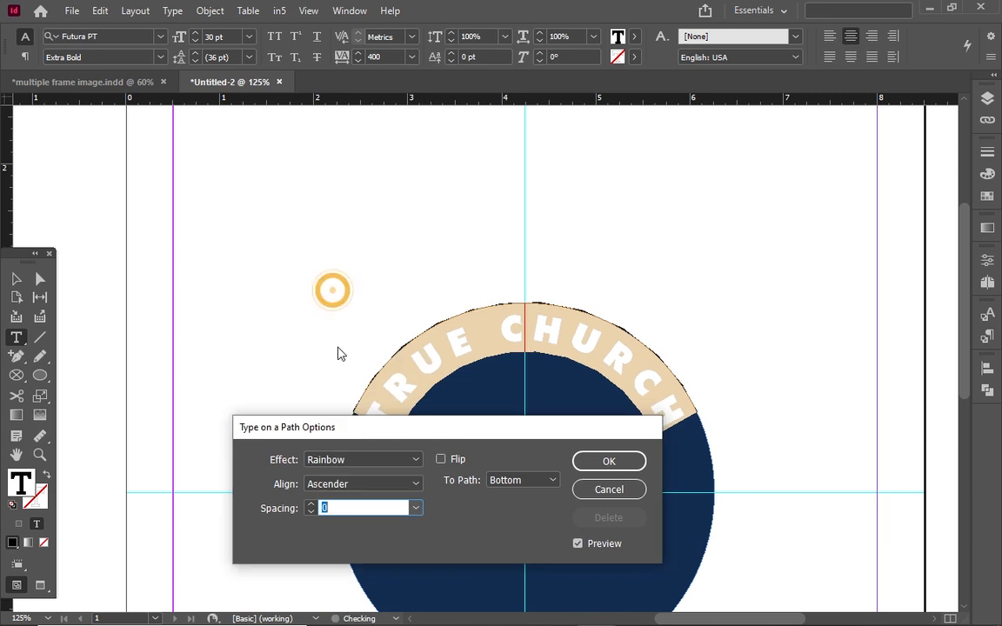
- Apply the path type options, fill the TRUE CHURCH text with [Paper], and leave everything deselected
click(492, 525)
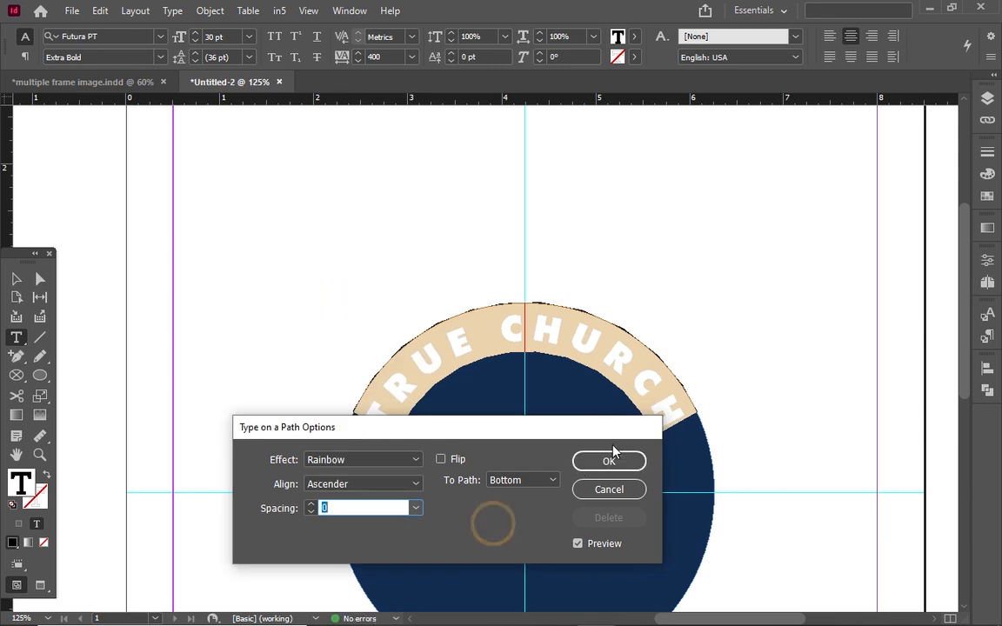
click(607, 462)
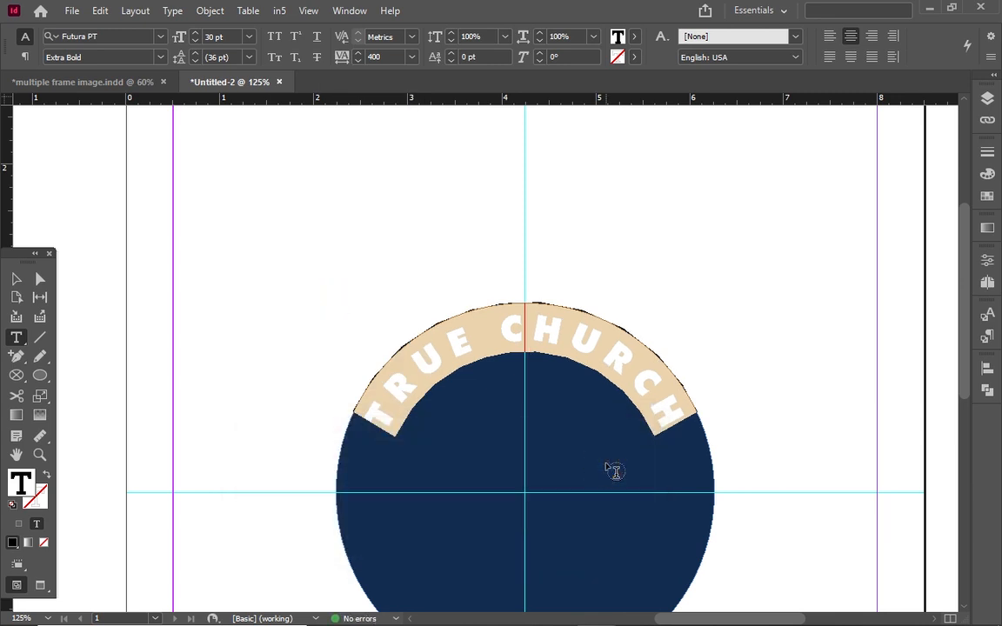
click(634, 36)
click(561, 119)
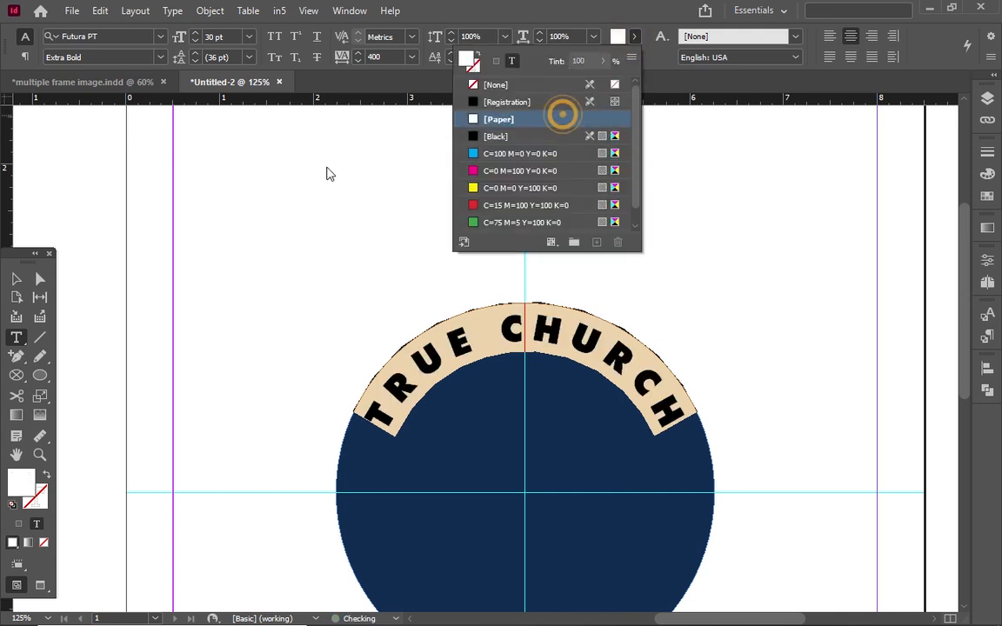
click(15, 280)
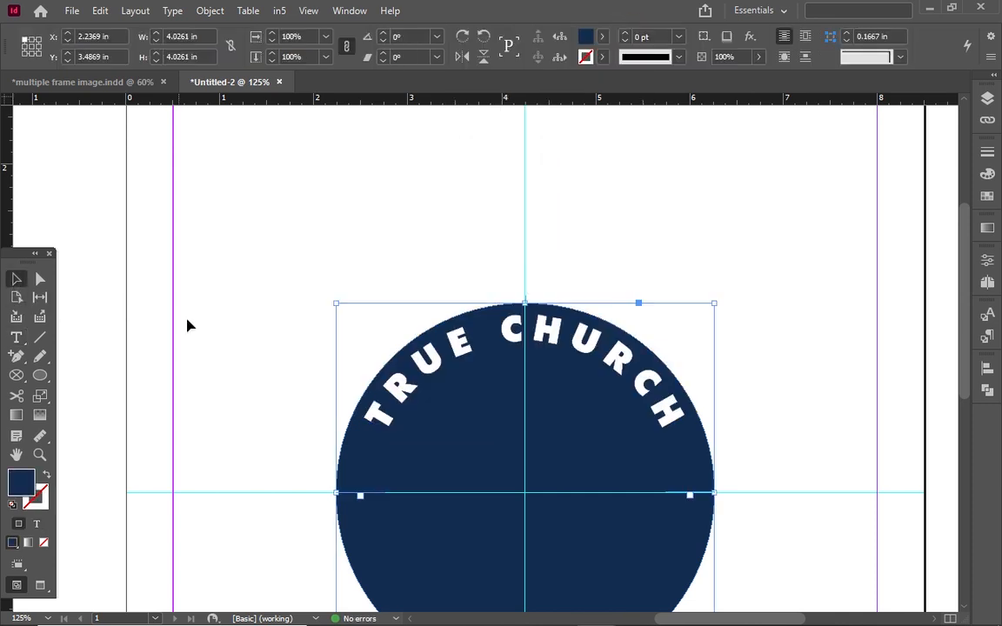
click(187, 325)
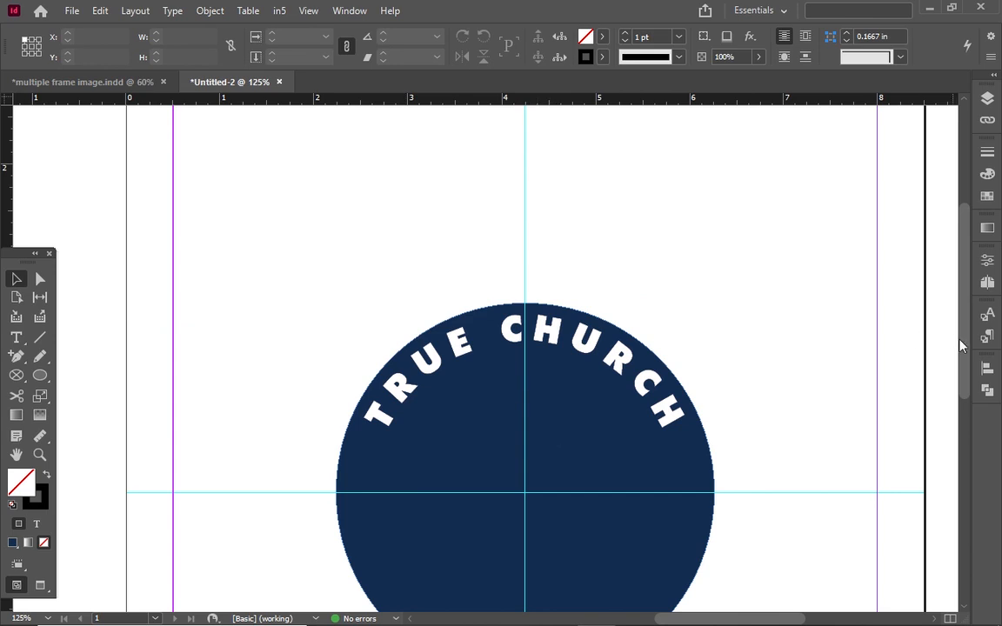
- Draw a circle about 2.1 in across, centred on the intersection of the guides inside the blue circle
scroll(964, 344, down, 3)
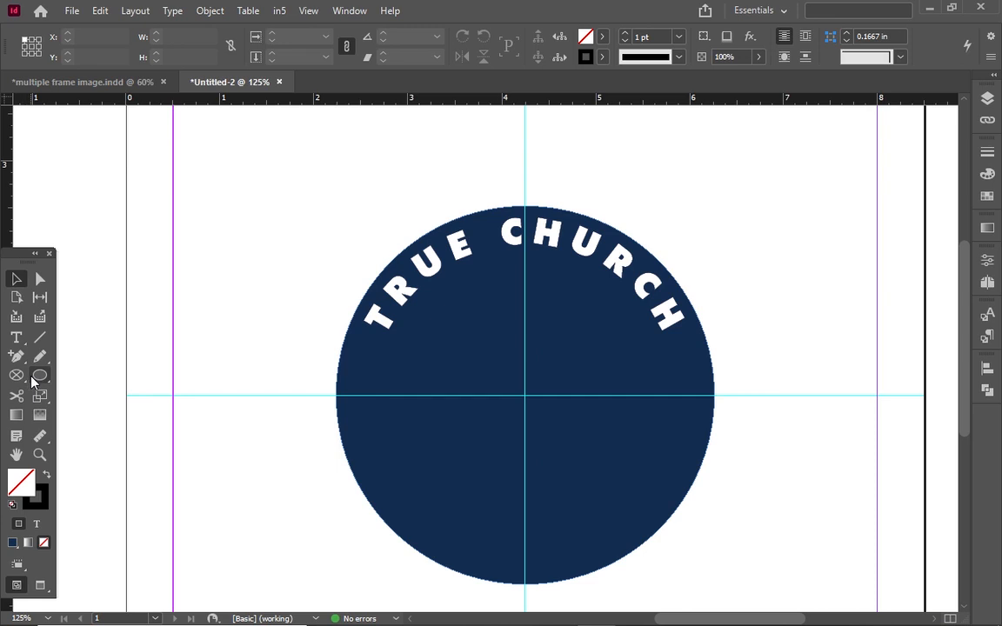
drag(33, 380, 74, 411)
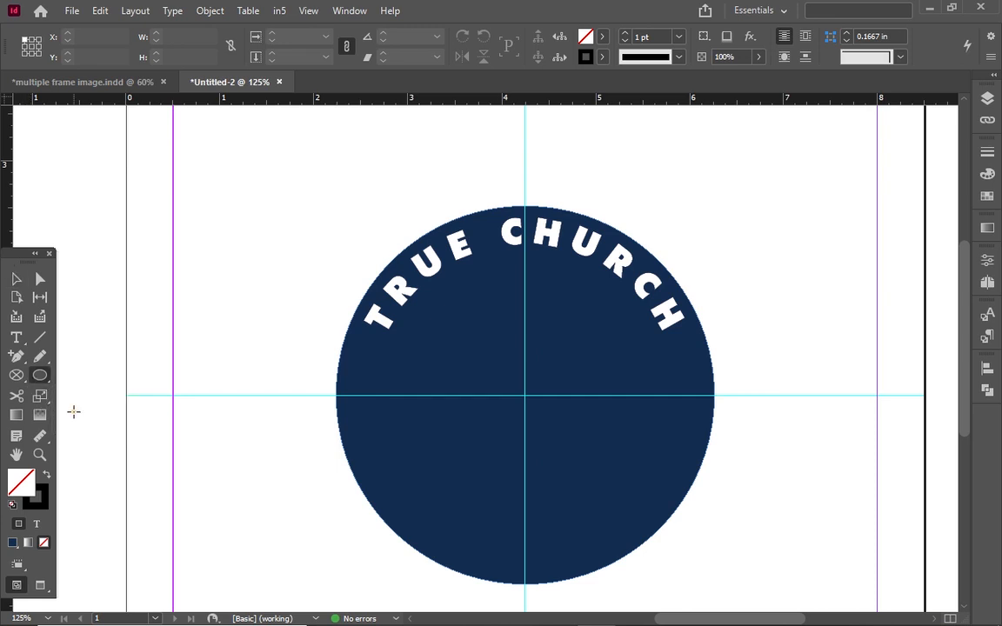
click(525, 396)
drag(524, 396, 622, 544)
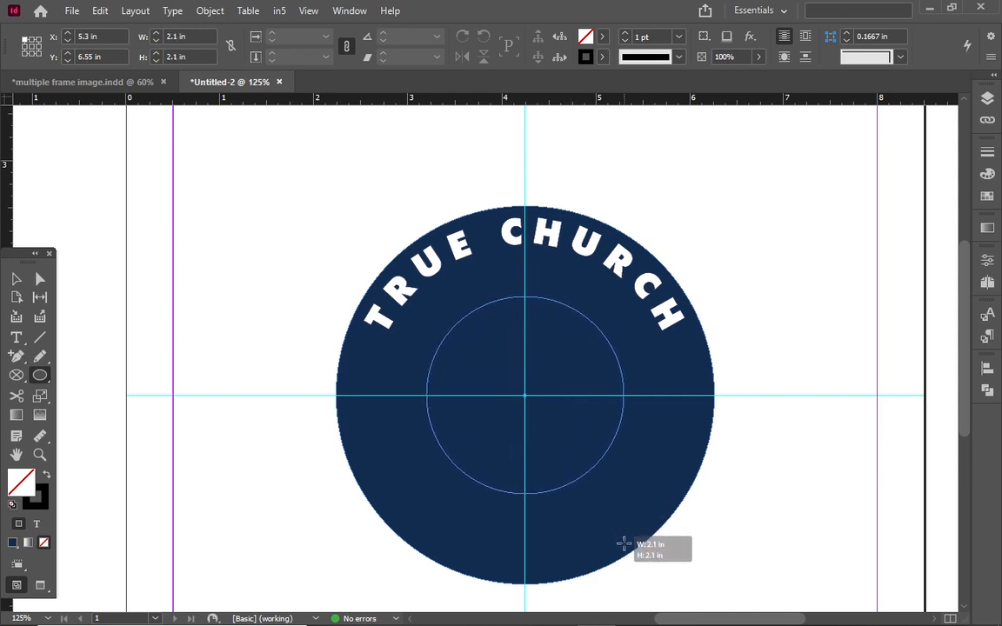
drag(623, 541, 624, 543)
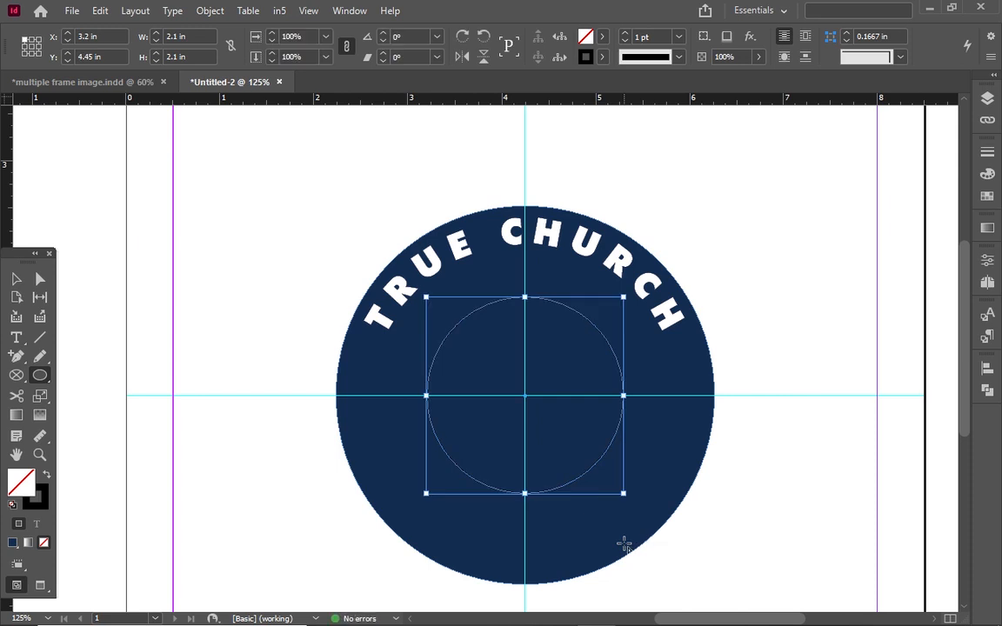
- Remove the inner circle's stroke and fill it with [Paper]
key(shift+x)
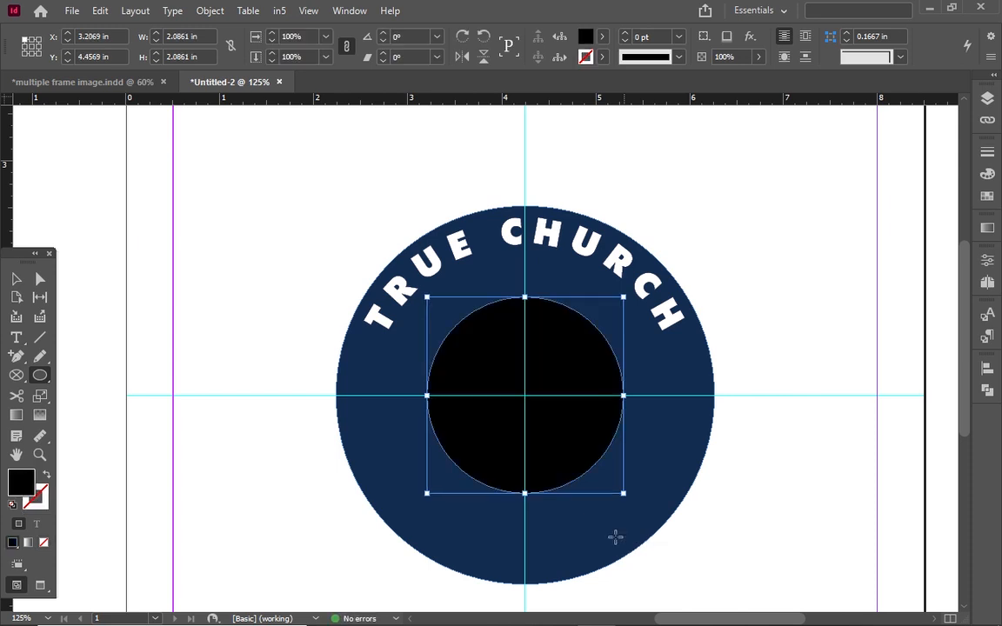
click(600, 36)
click(530, 118)
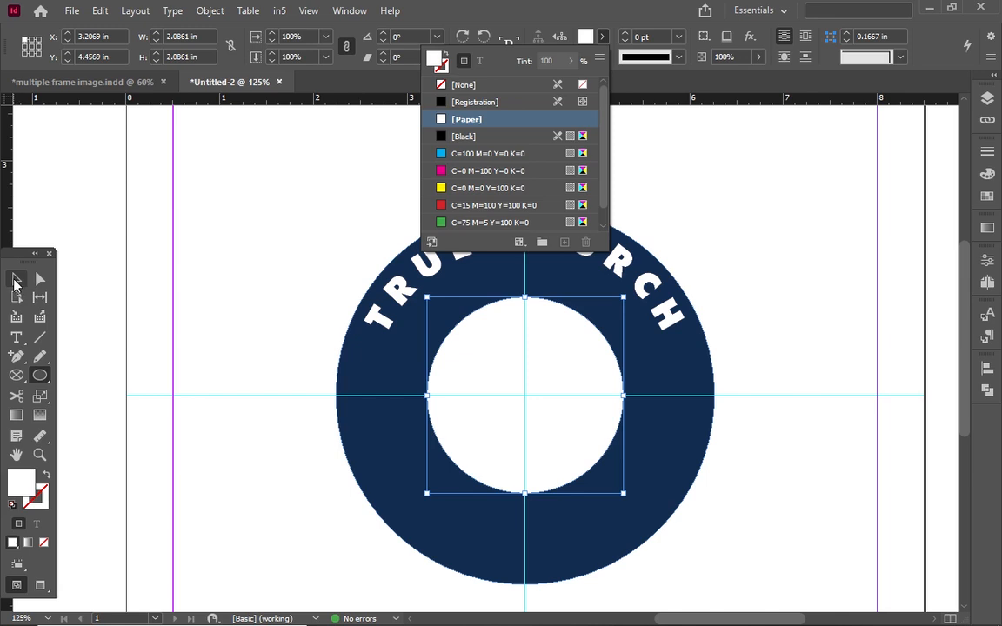
- Enlarge the inner circle from its centre to about 2.58 in across and deselect it
click(16, 280)
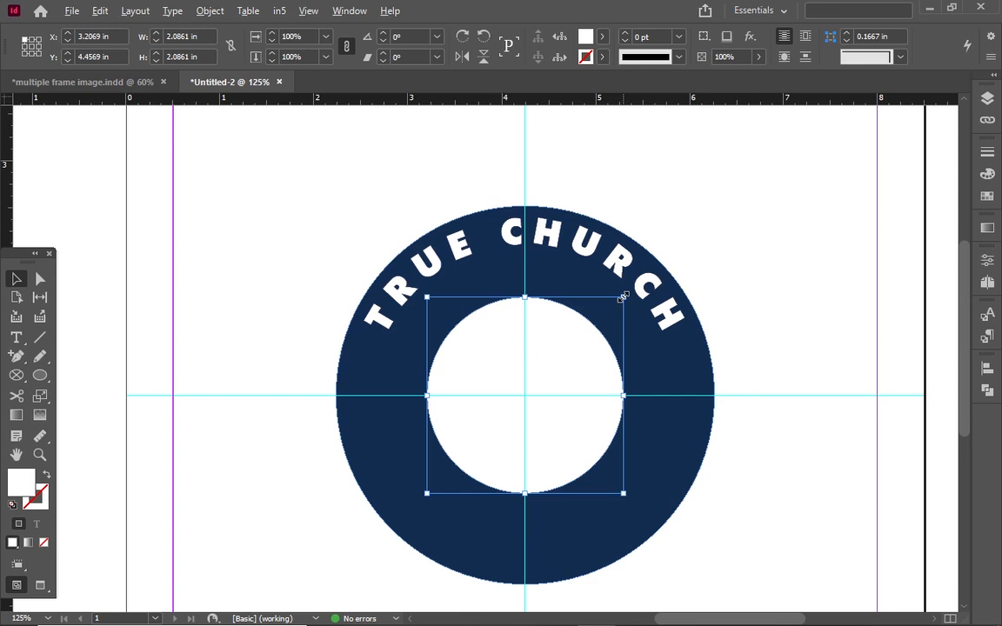
drag(622, 298, 645, 275)
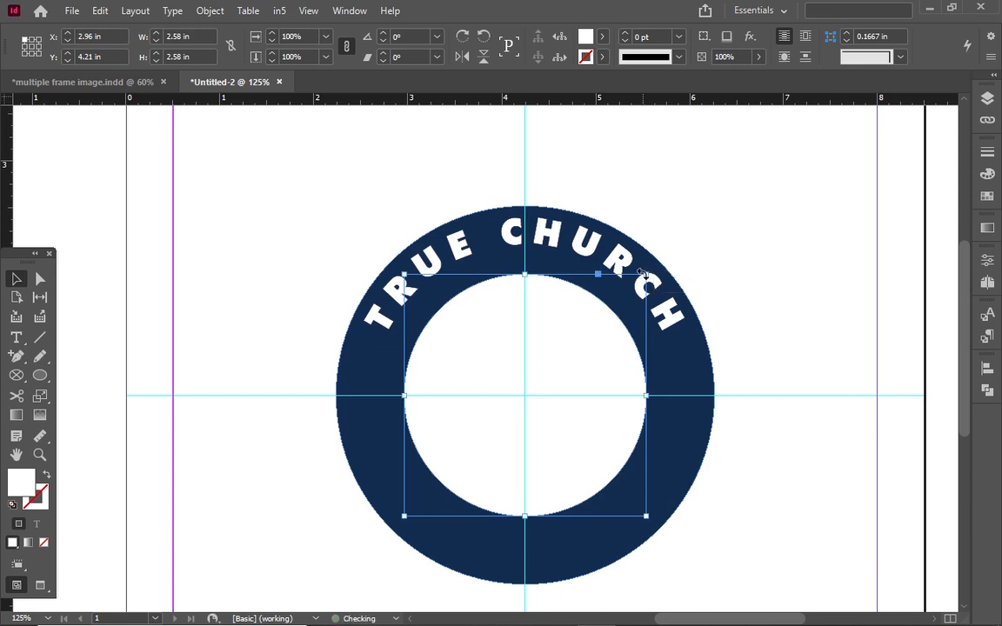
click(729, 297)
- Select the whole TRUE CHURCH path text and set its baseline shift to -8 pt
click(555, 372)
click(458, 237)
triple_click(459, 238)
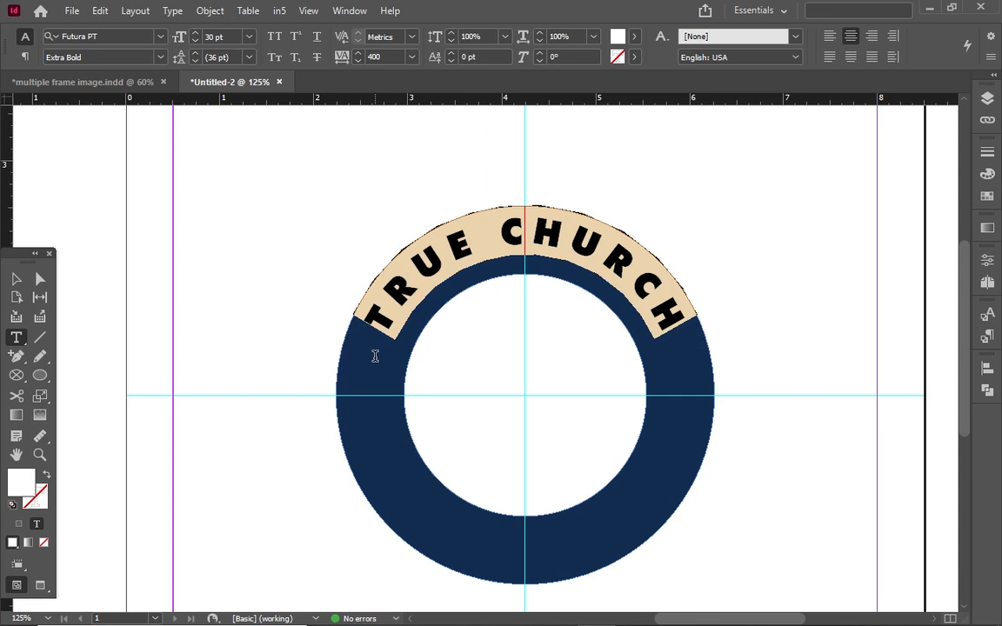
key(alt+shift+Down)
key(alt+shift+Down)
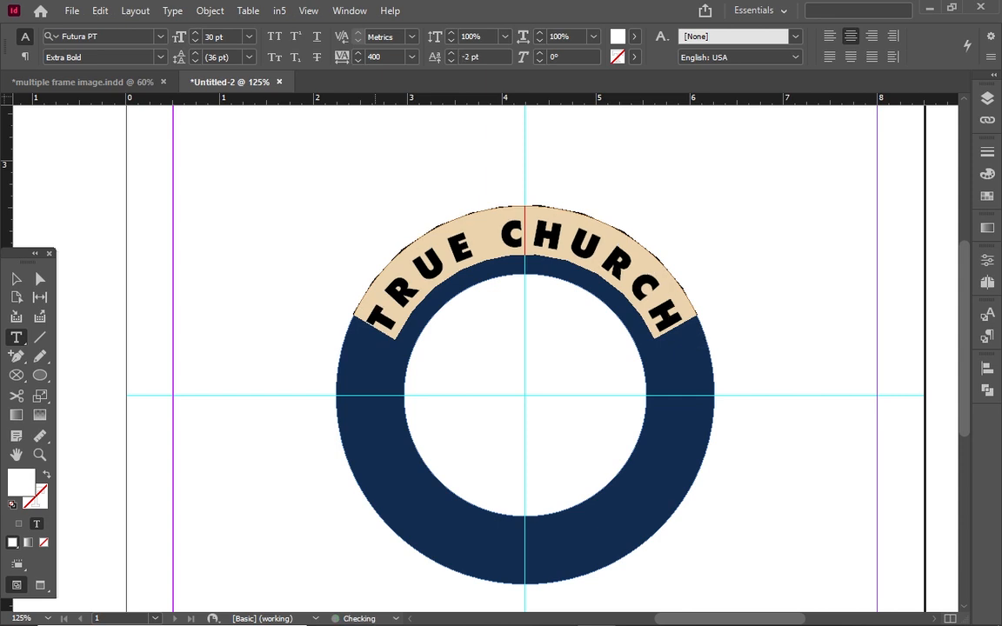
key(alt+shift+Down)
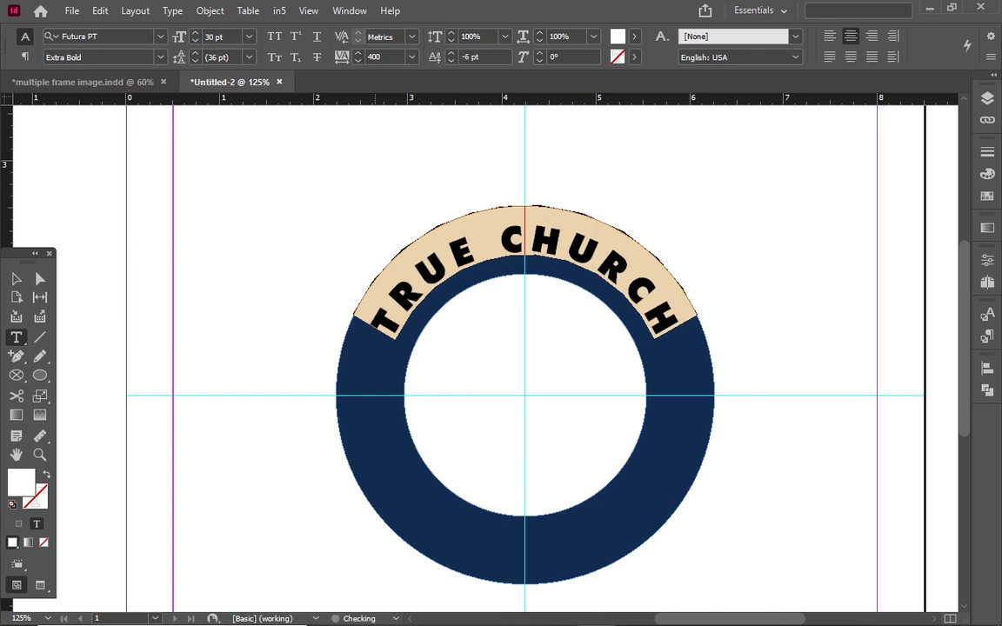
key(alt+shift+Down)
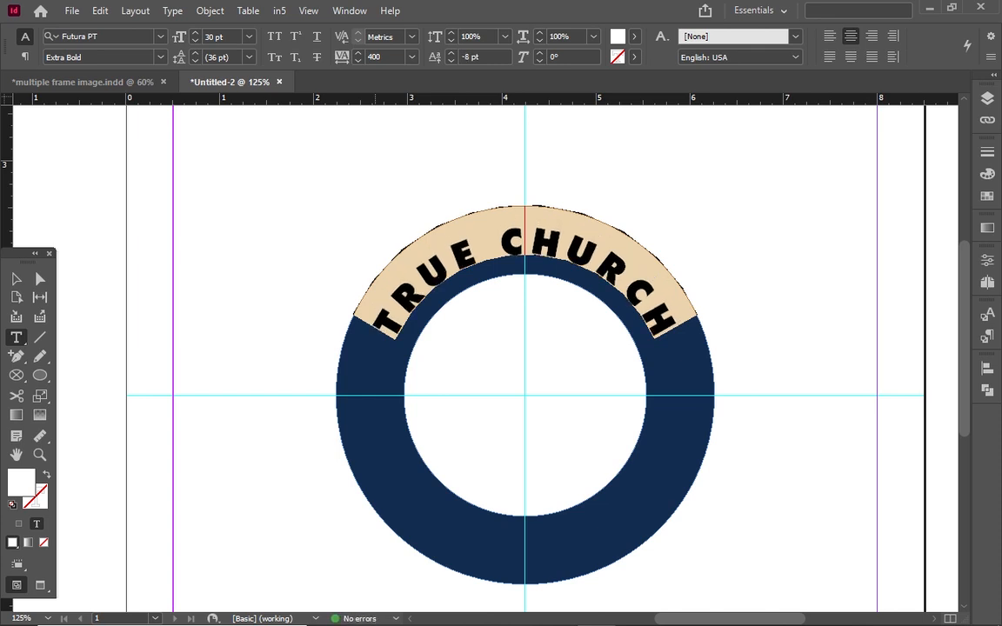
key(alt+shift+Down)
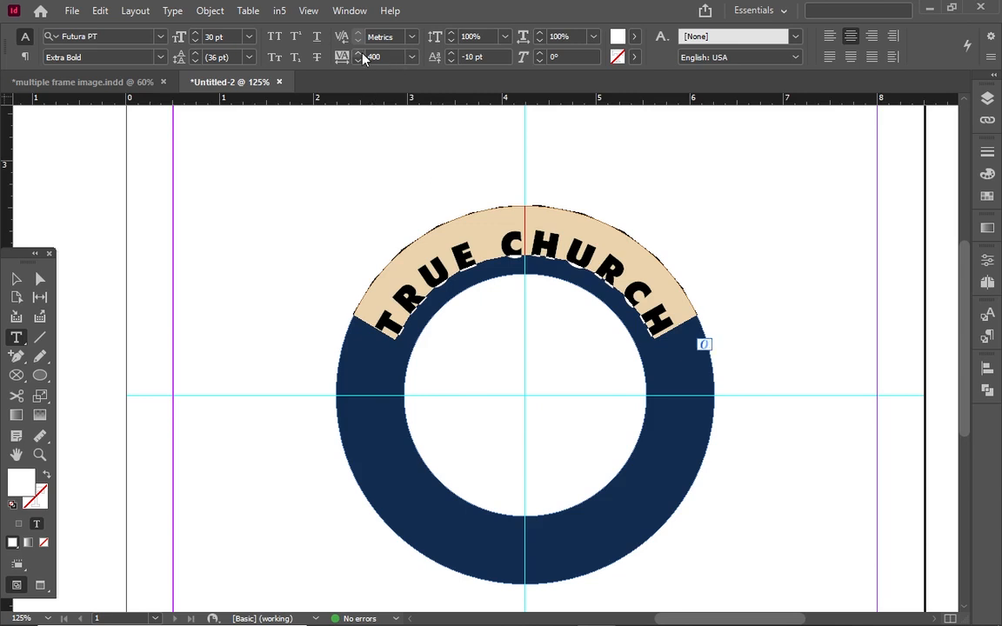
key(alt)
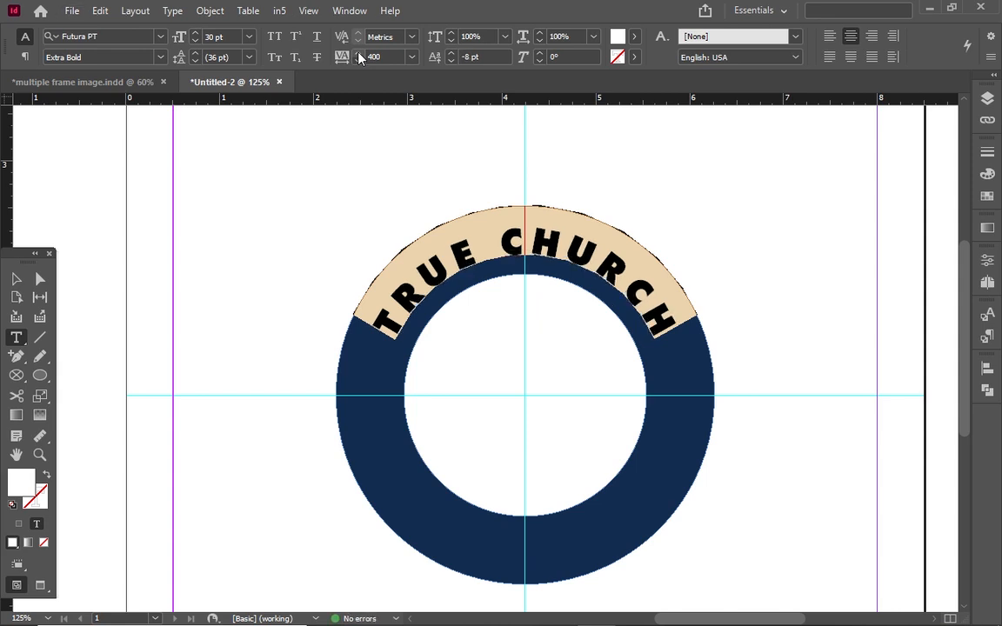
- Try lowering the TRUE CHURCH text to a baseline shift of -26 pt and return it to -8 pt
key(alt+shift+Down)
key(alt+shift+Down)
key(alt+shift+Down)
key(alt+shift+Down)
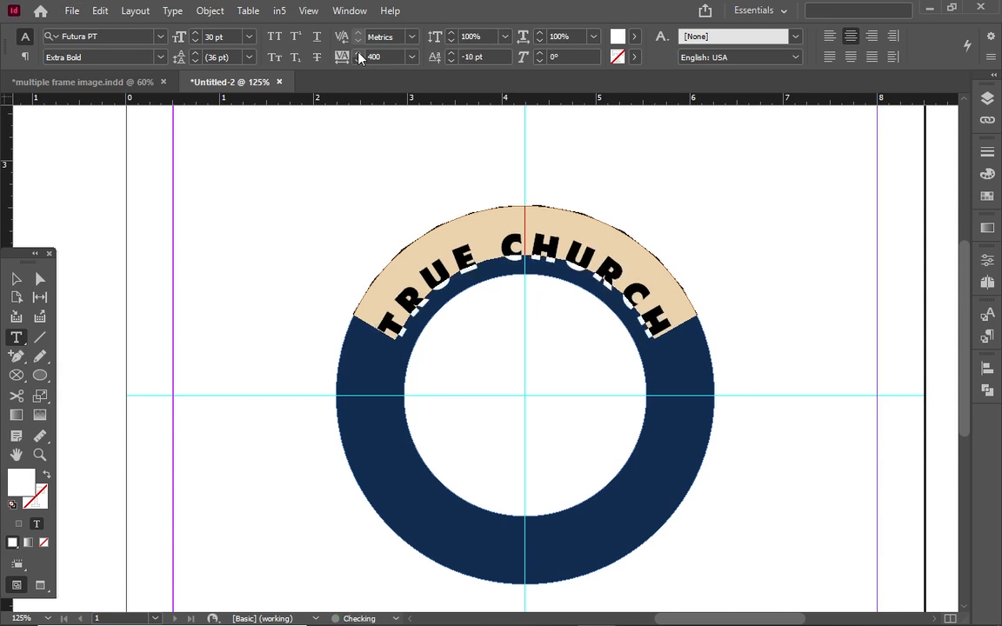
key(alt+shift+Down)
key(alt+shift+Down)
key(alt+shift+Down)
key(alt+shift+Down)
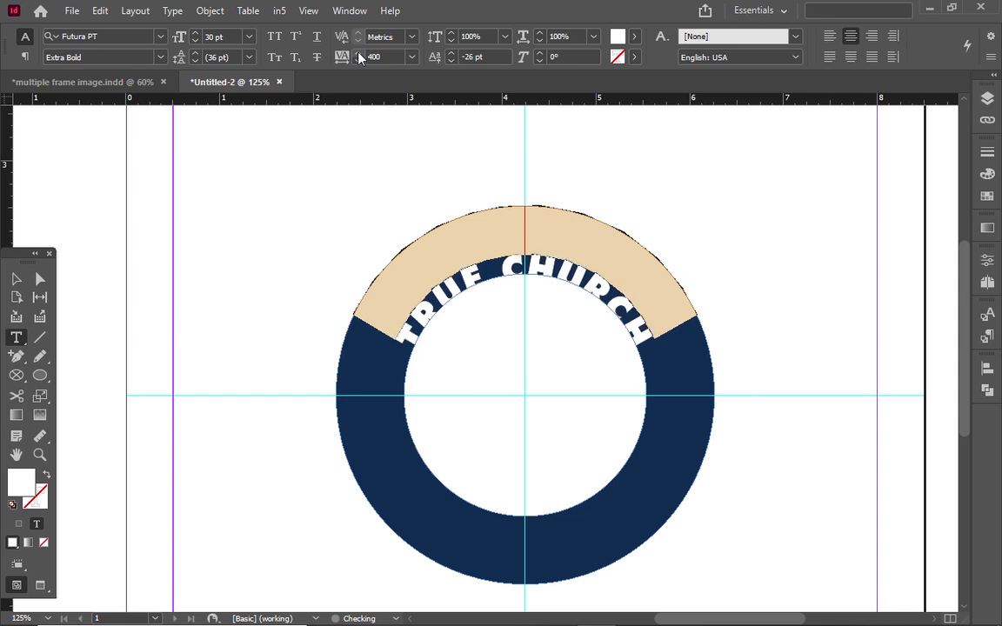
key(alt+shift+Up)
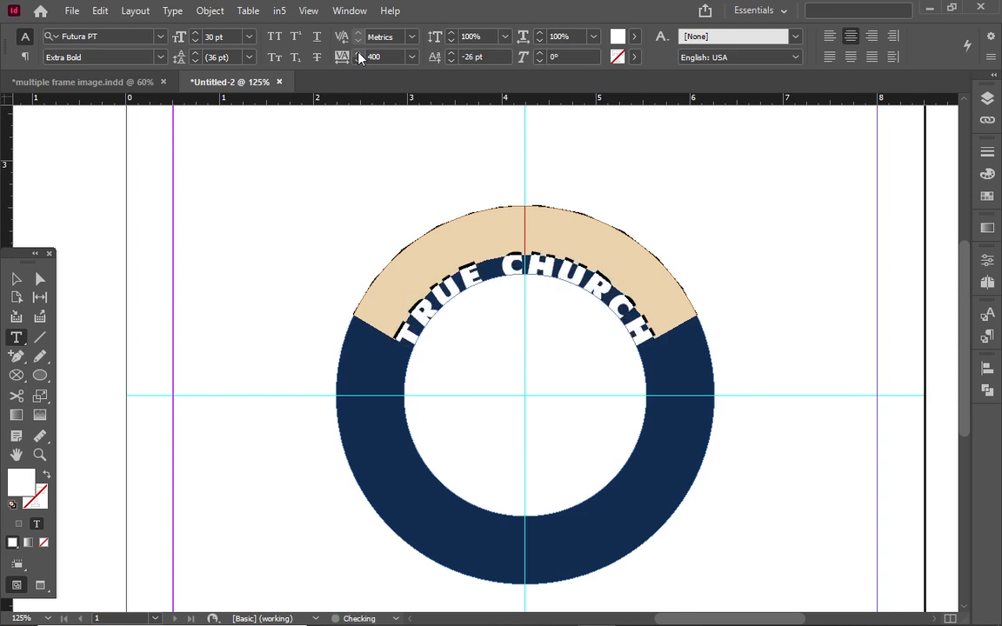
key(alt+shift+Up)
key(alt+shift+Up)
key(alt+shift+Up)
key(alt+shift+Up)
key(alt+shift+Up)
key(alt+shift+Up)
key(alt+shift+Up)
key(alt+shift+Up)
key(alt+shift+Up)
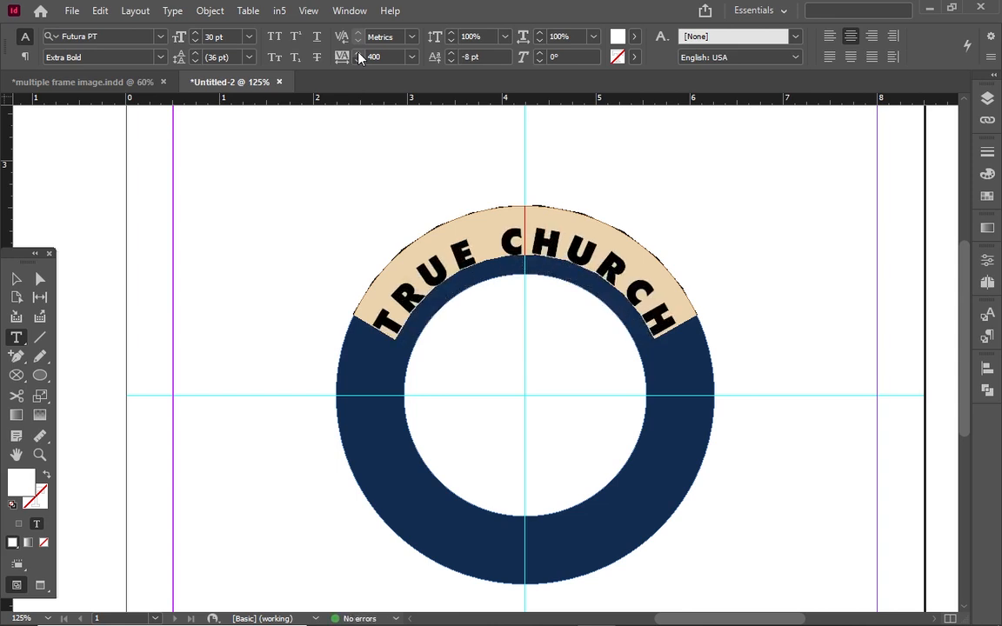
key(alt+shift+Down)
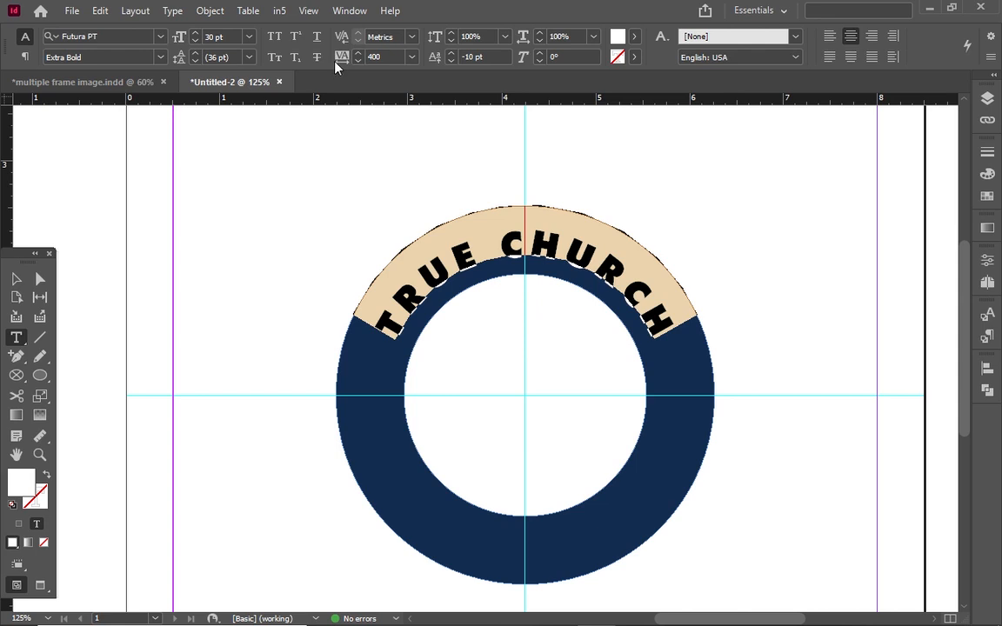
key(alt+shift+Up)
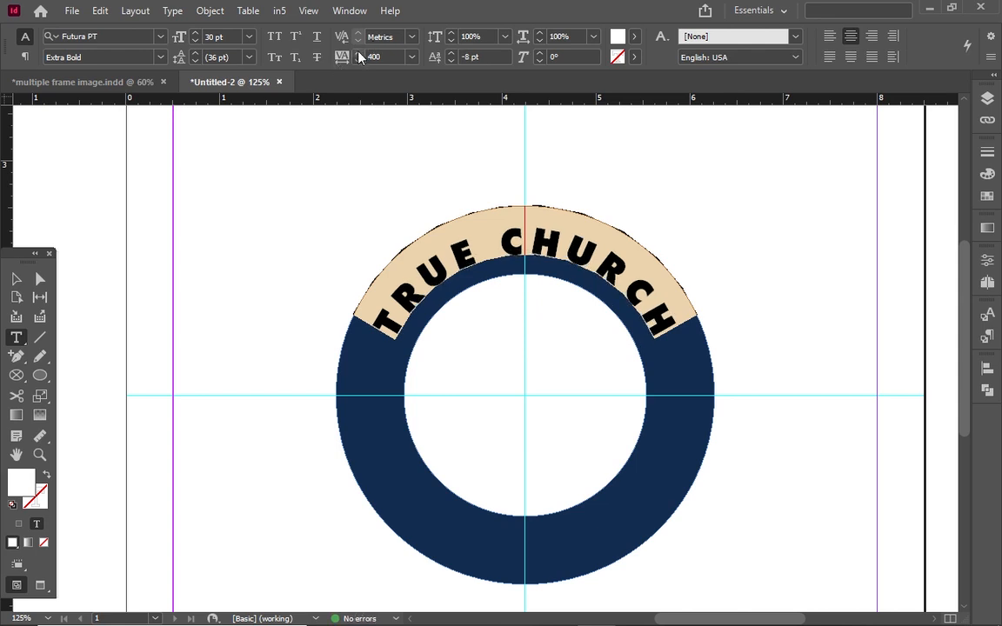
- Set the TRUE CHURCH text's tracking to 430 and leave everything deselected
click(359, 53)
click(358, 53)
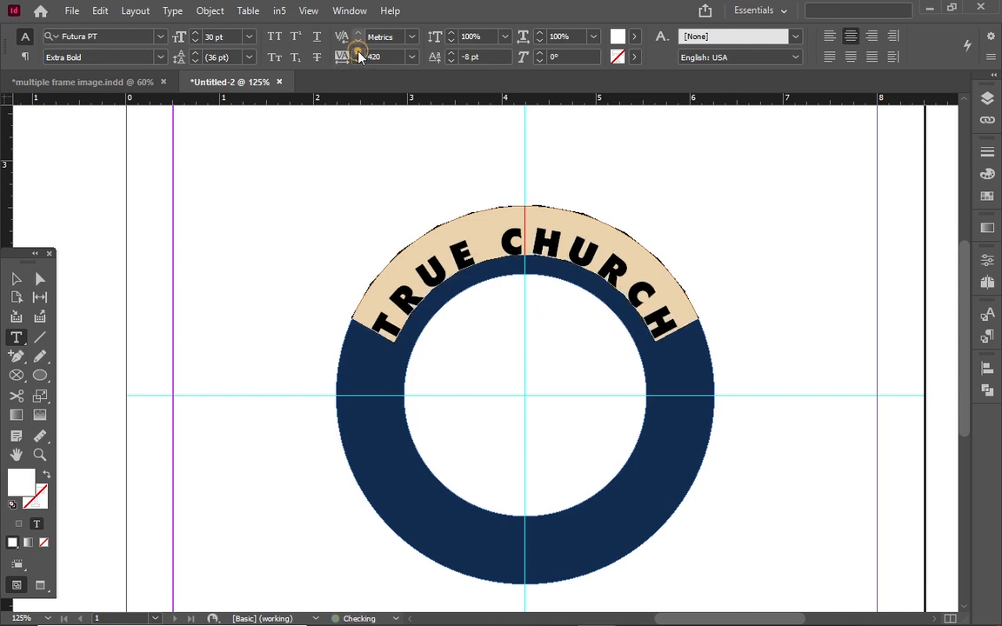
click(358, 53)
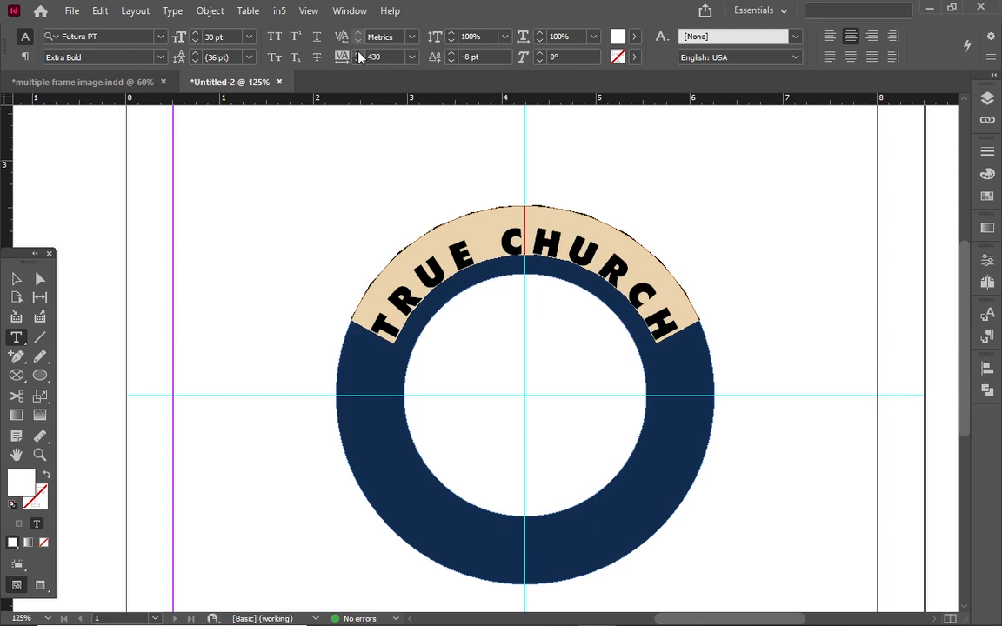
click(15, 280)
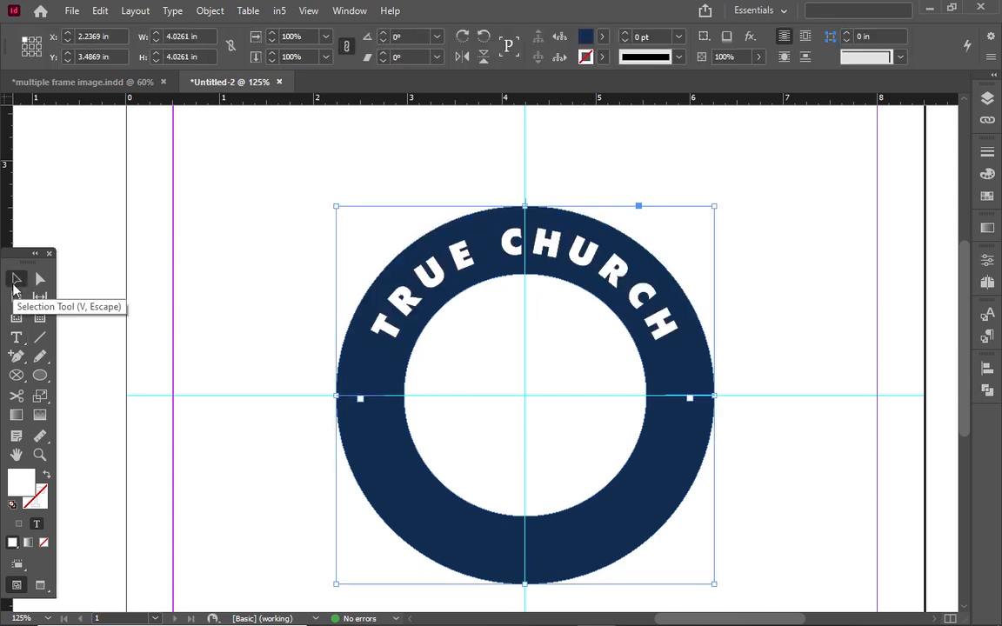
double_click(504, 253)
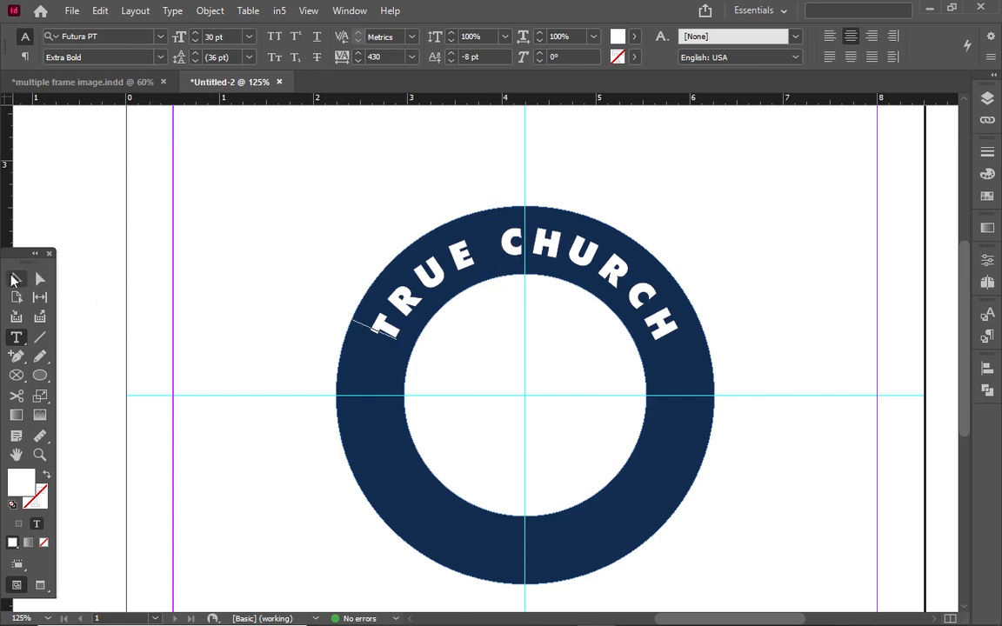
click(16, 278)
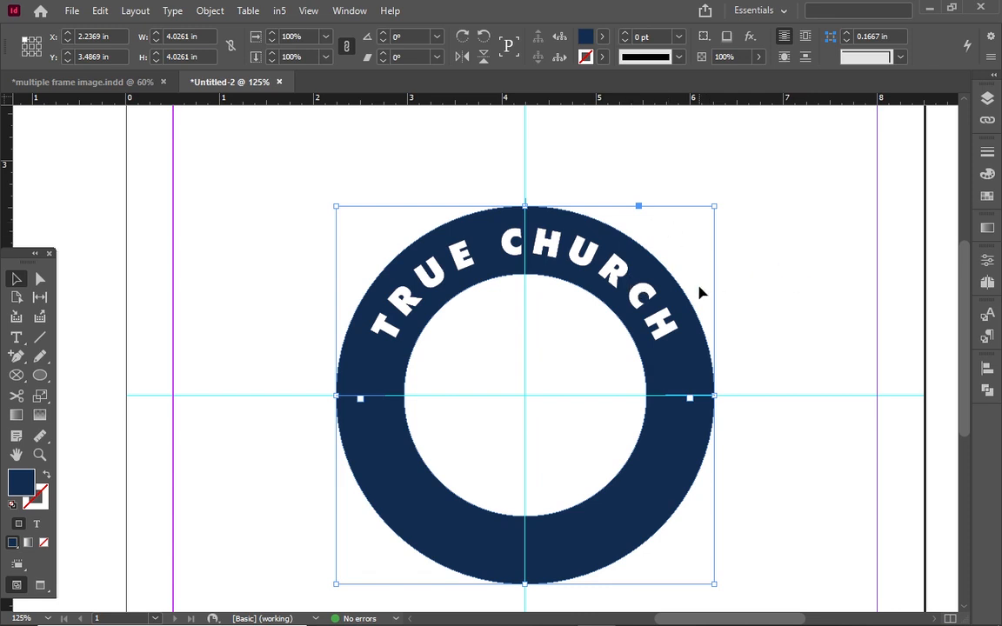
click(838, 305)
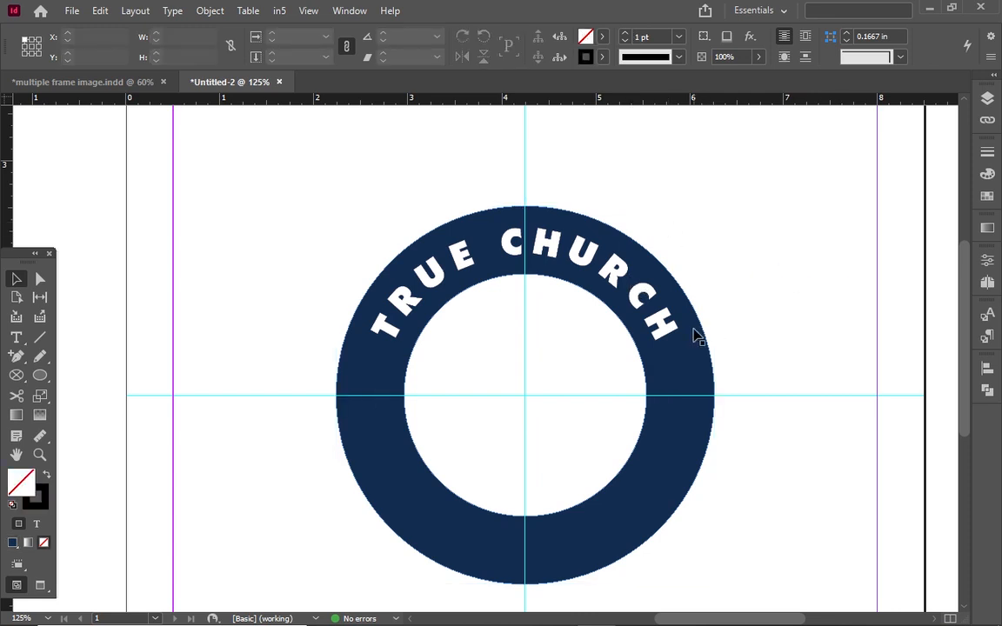
- Copy the blue circle with its TRUE CHURCH path text and paste the copy in place
click(696, 334)
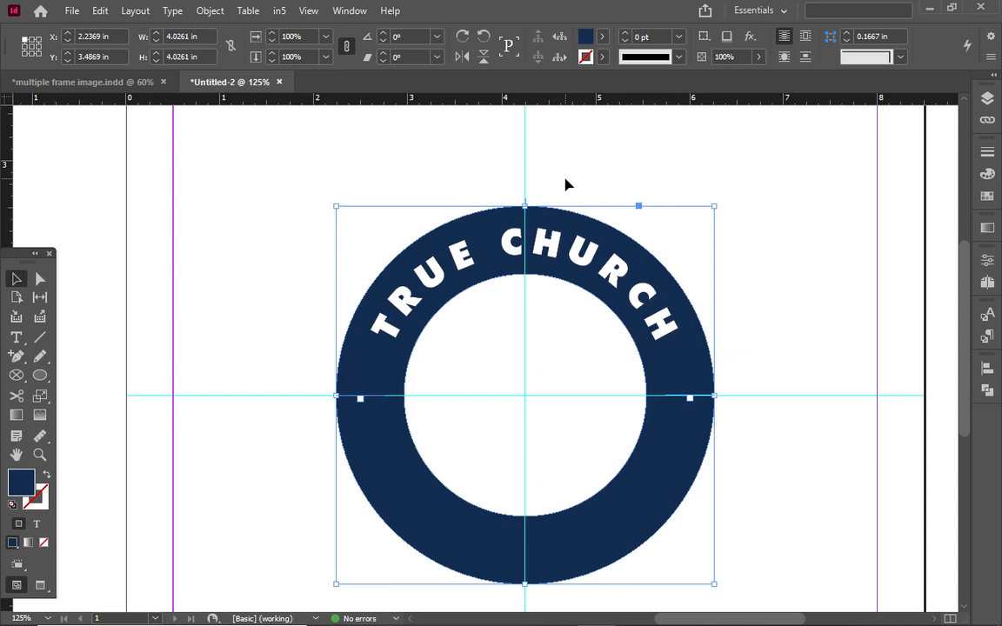
right_click(516, 269)
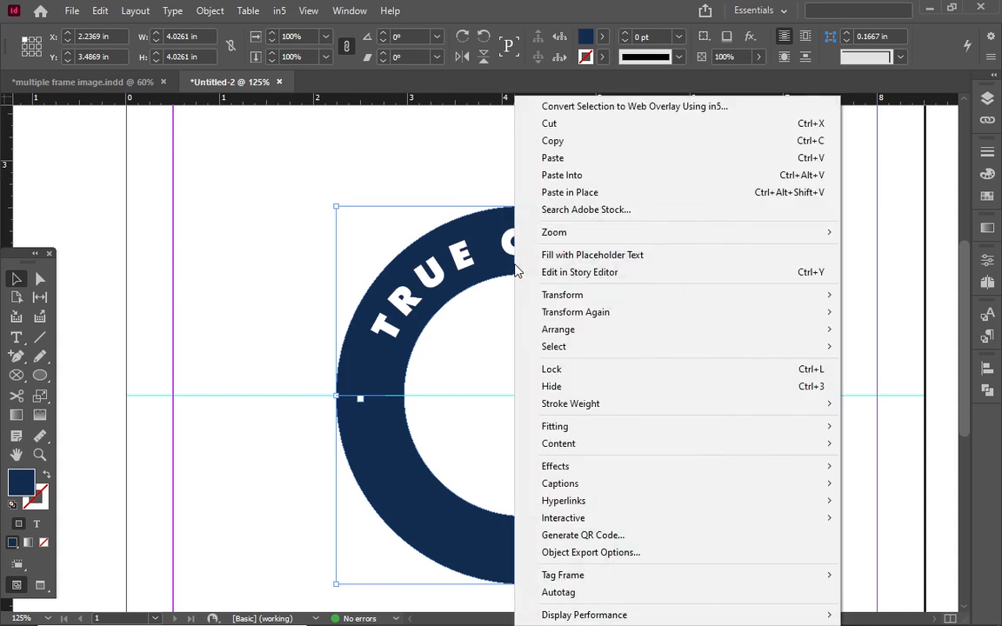
click(569, 142)
right_click(481, 272)
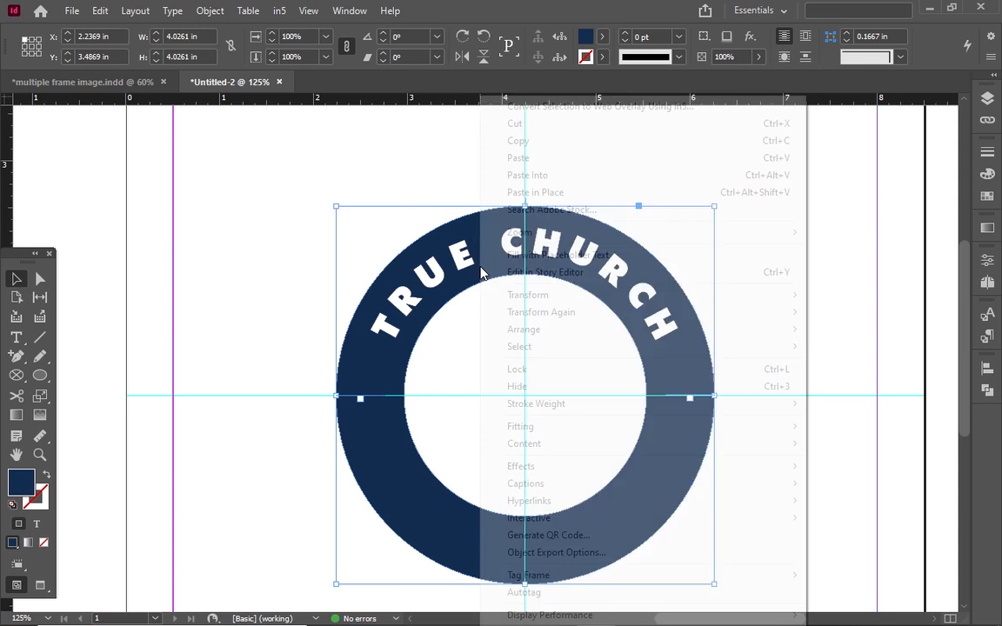
click(547, 192)
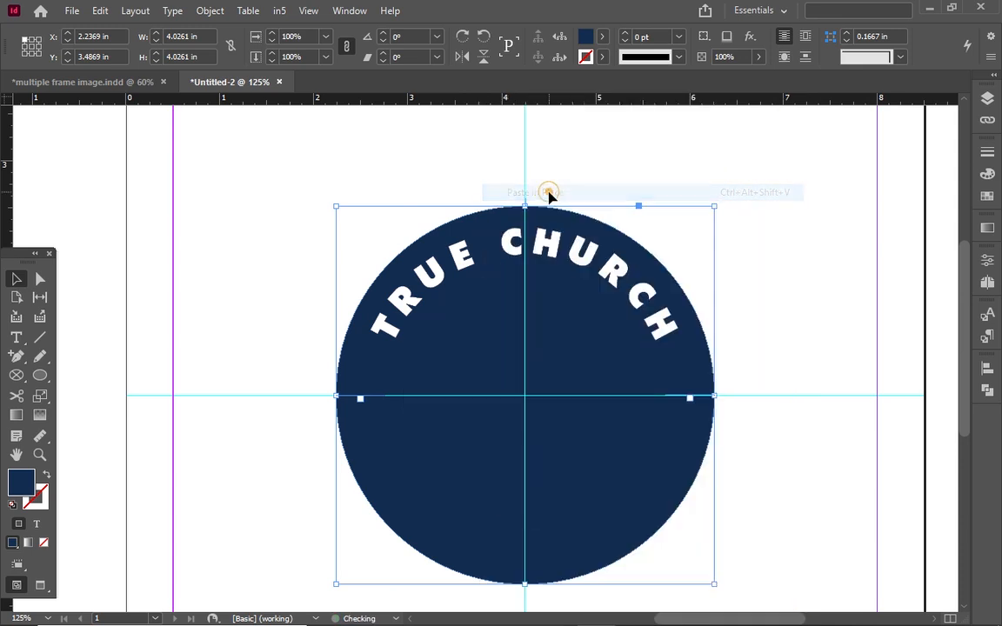
- Set the fill of the pasted circle copy to [None], keeping the copy selected
click(604, 37)
right_click(544, 91)
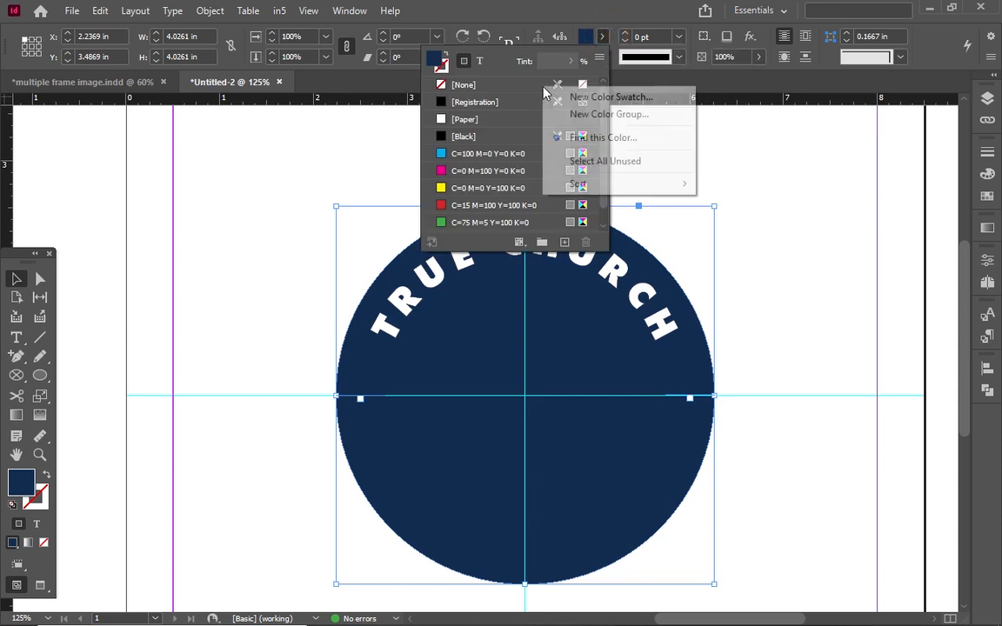
click(485, 87)
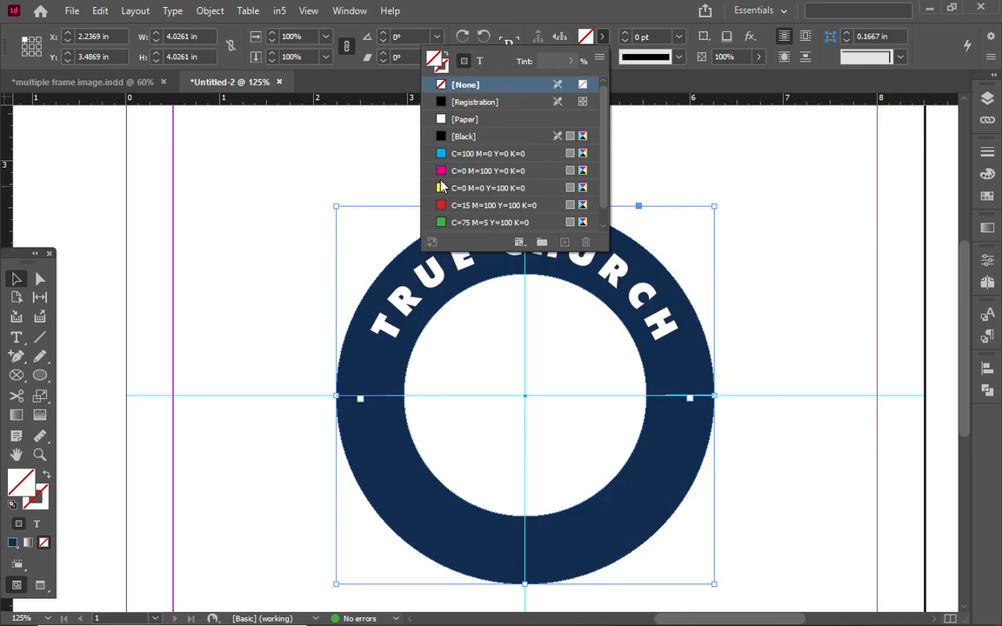
click(647, 146)
click(542, 213)
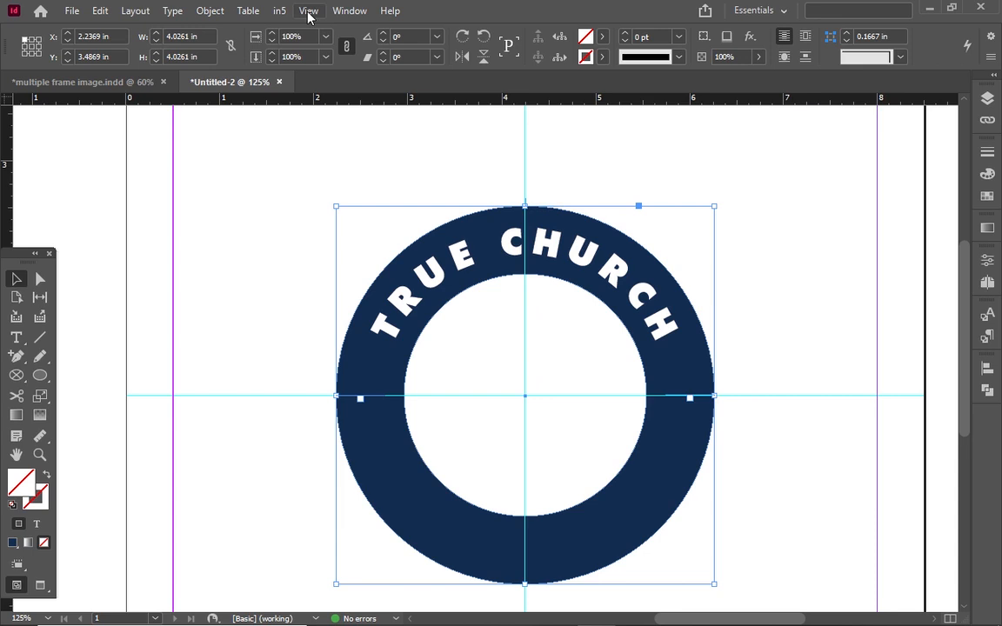
- Try rotating the unfilled circle copy by 180° with the Transform command, and undo the rotation
click(209, 12)
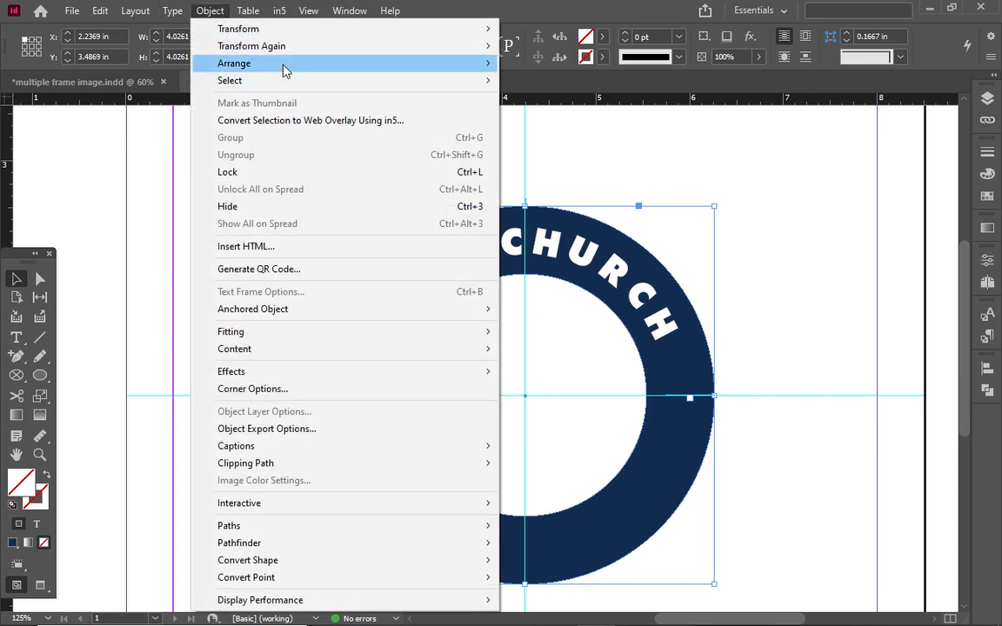
mouse_move(398, 33)
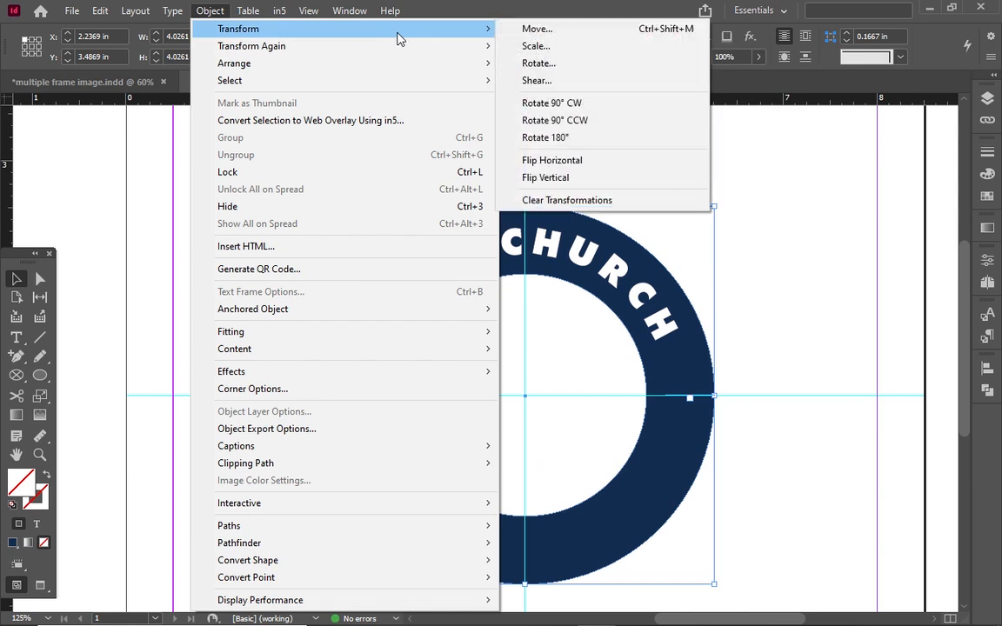
click(539, 137)
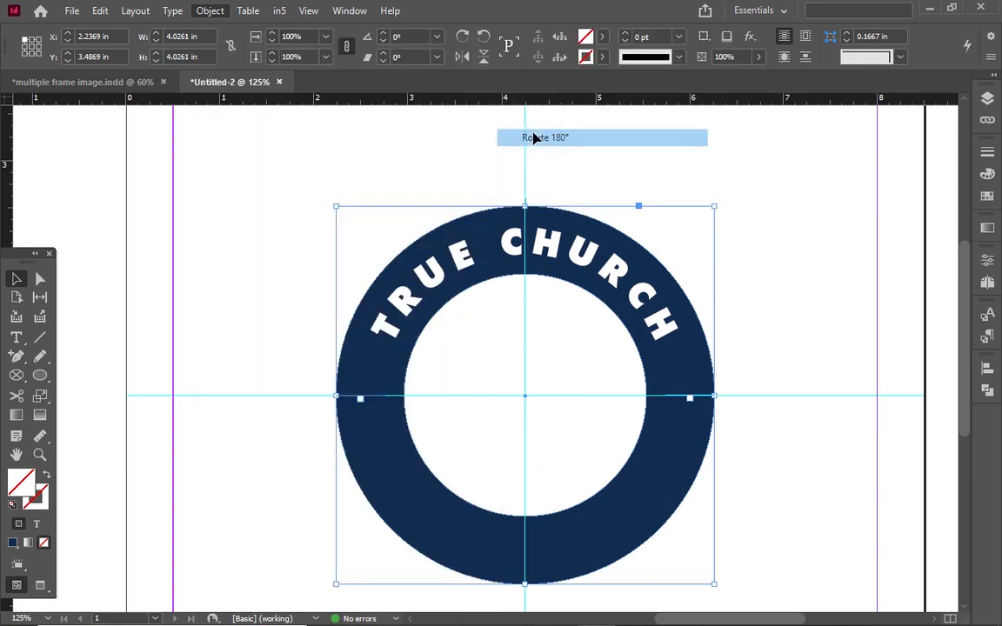
click(533, 135)
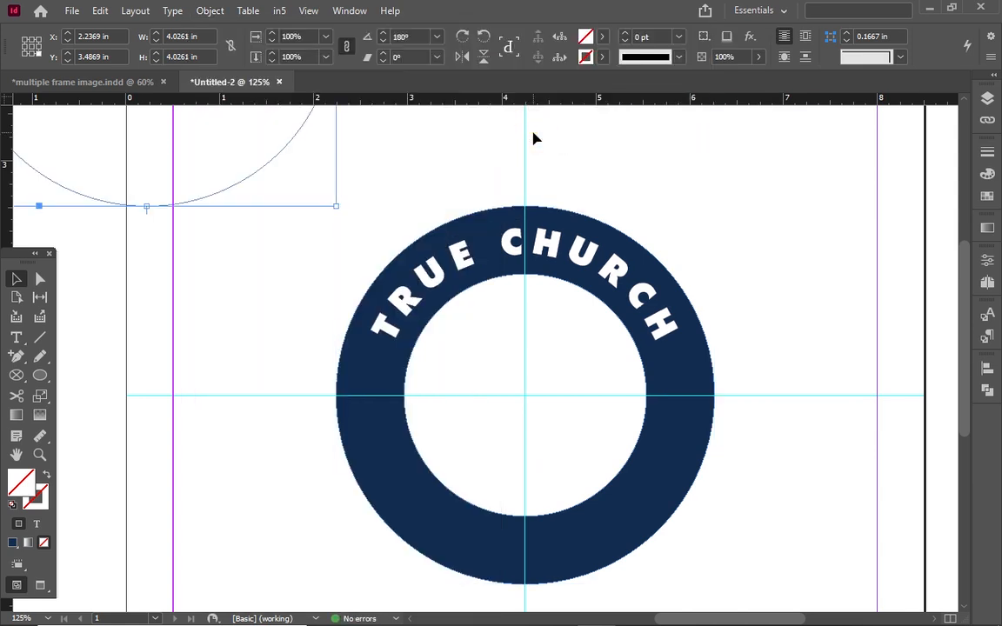
key(ctrl+z)
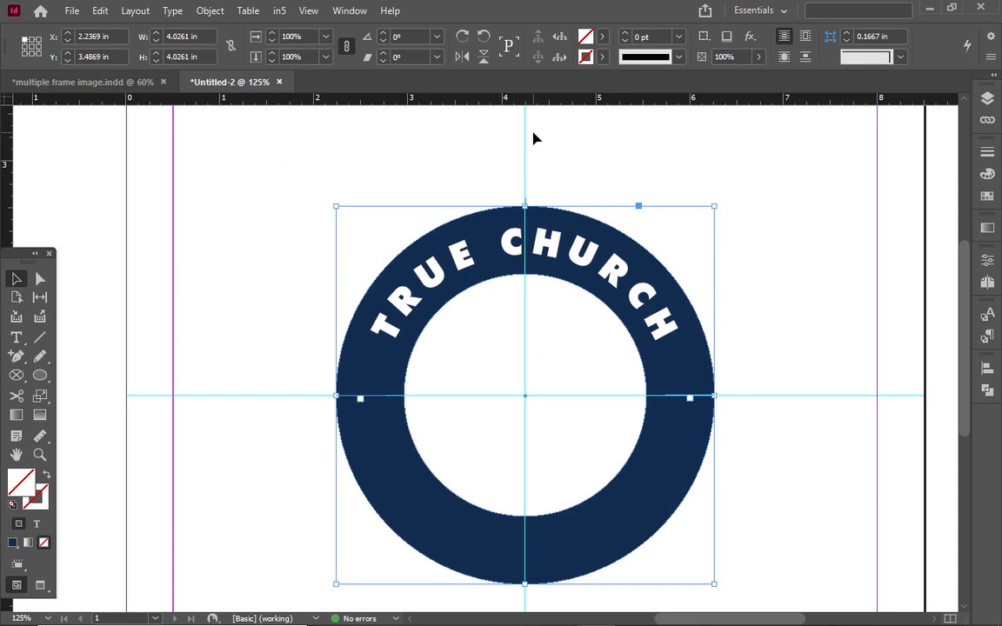
- Rotate the unfilled path-text circle freehand about its centre to about -179.75°, placing its text in the ring's lower half
click(719, 201)
drag(720, 205, 714, 204)
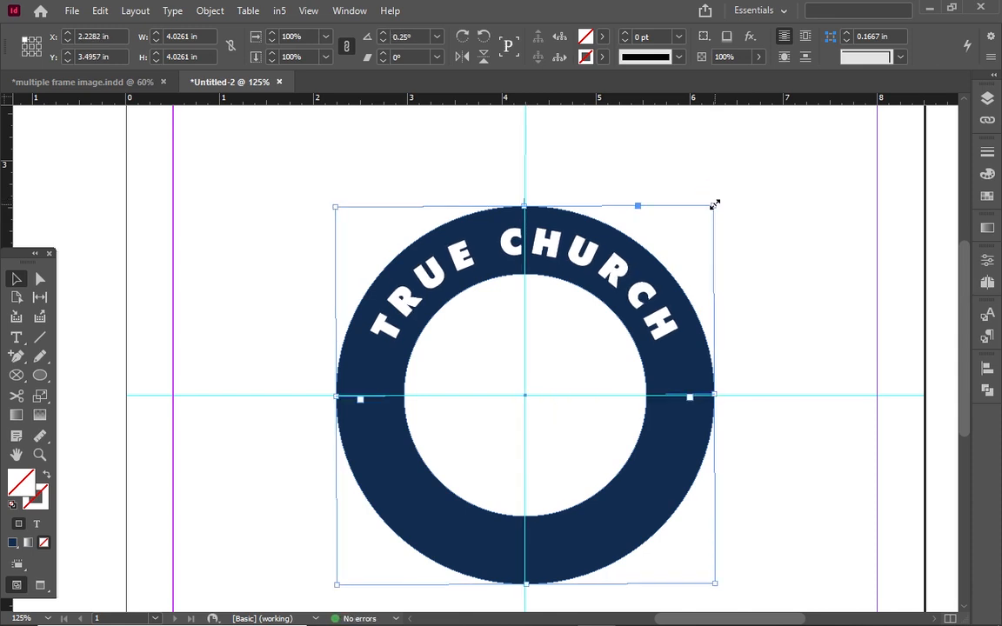
drag(720, 200, 451, 460)
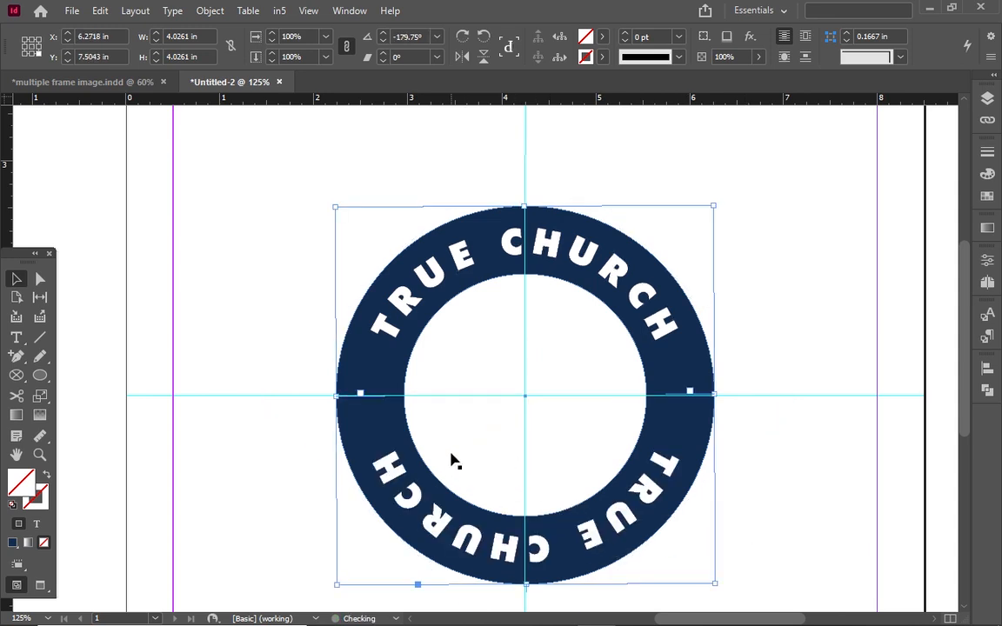
- Replace the rotated copy's TRUE CHURCH text with INTERNATIONAL in capitals
double_click(511, 546)
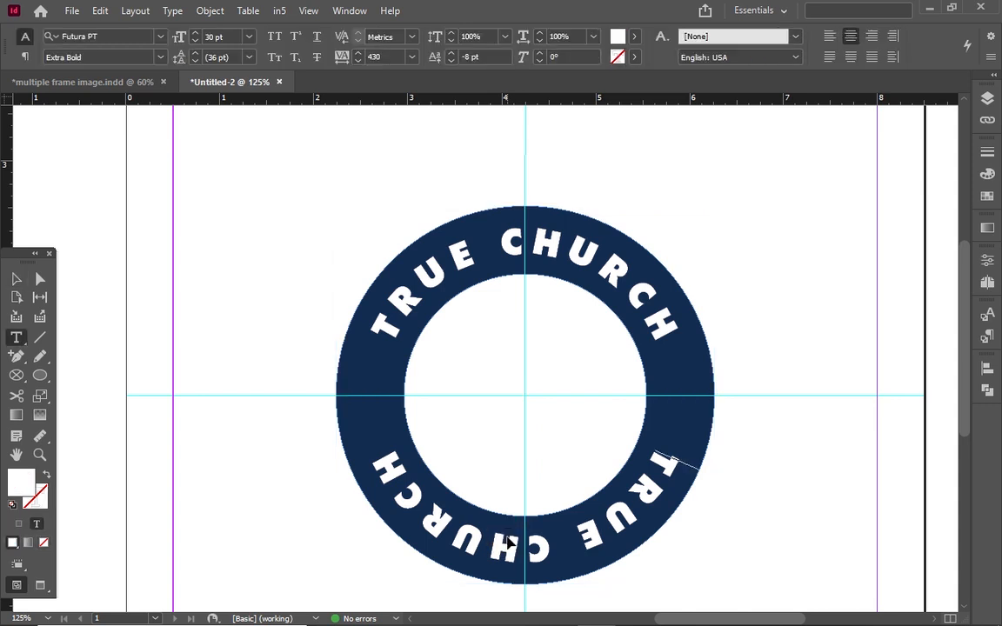
key(ctrl+a)
text(in)
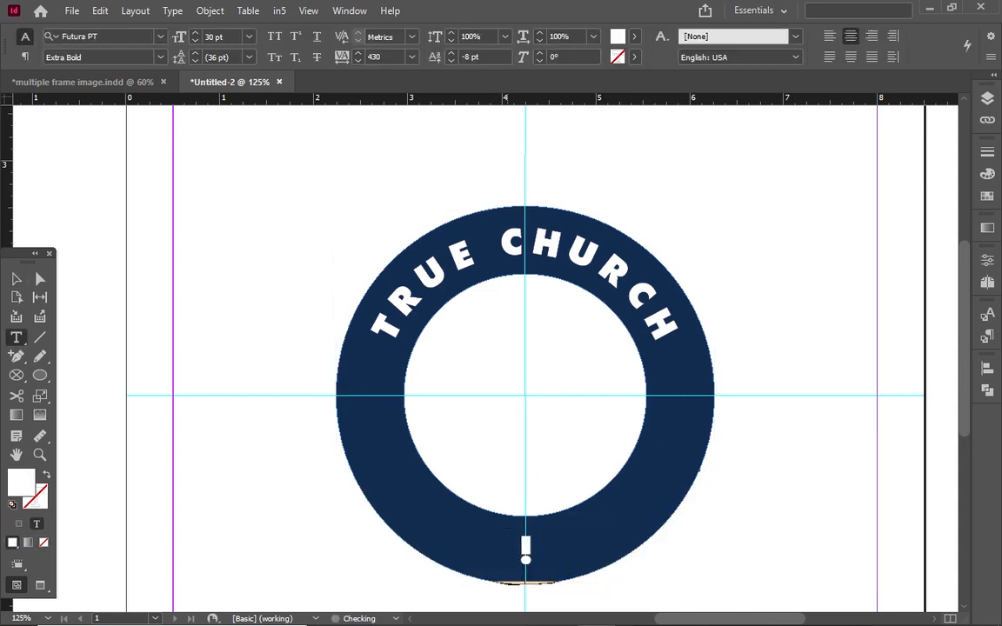
key(BackSpace)
key(BackSpace)
text(IN)
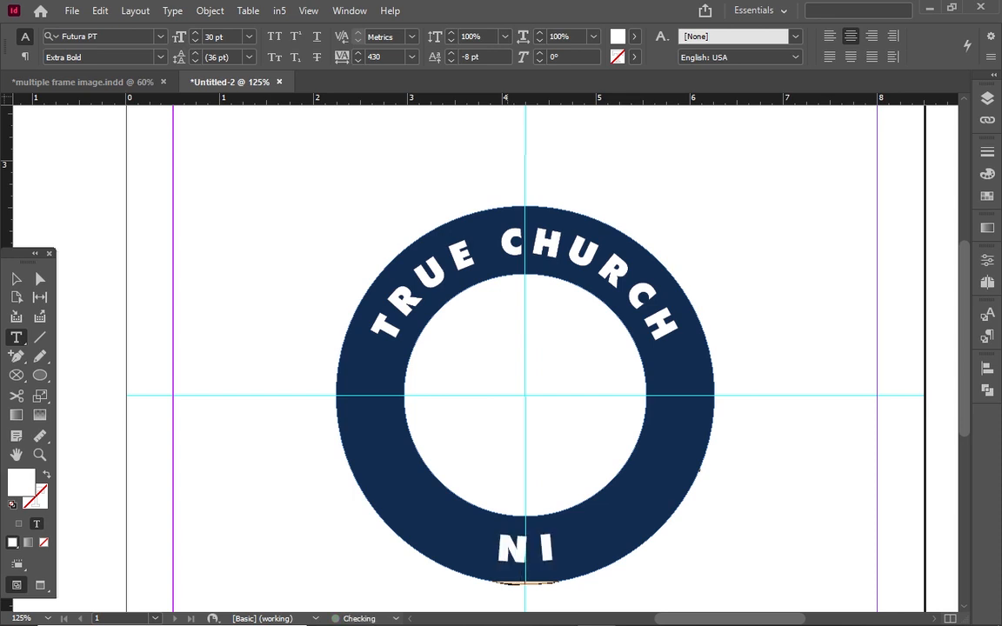
text(TER)
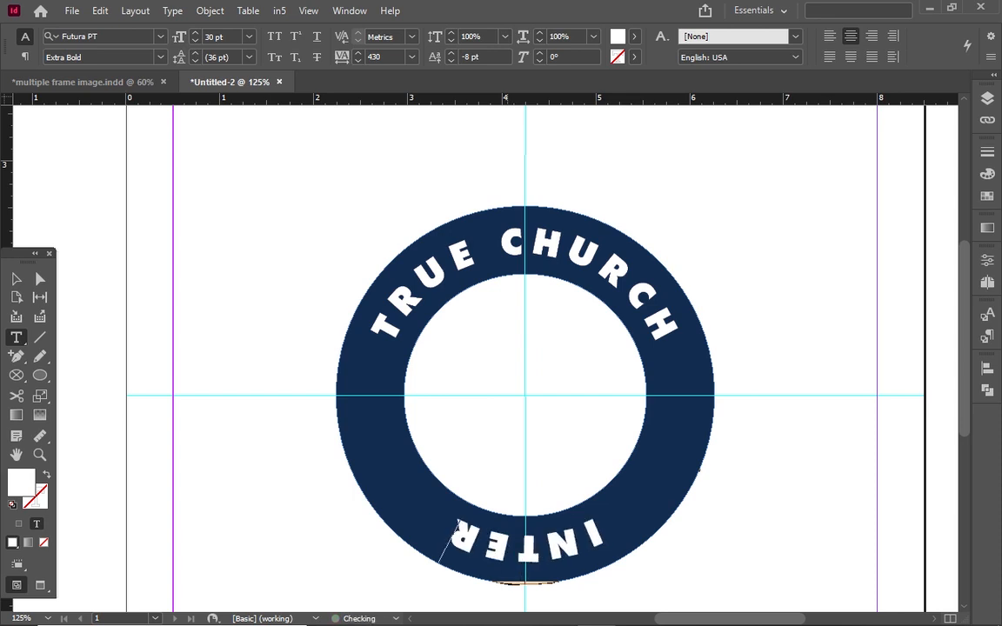
text(NA)
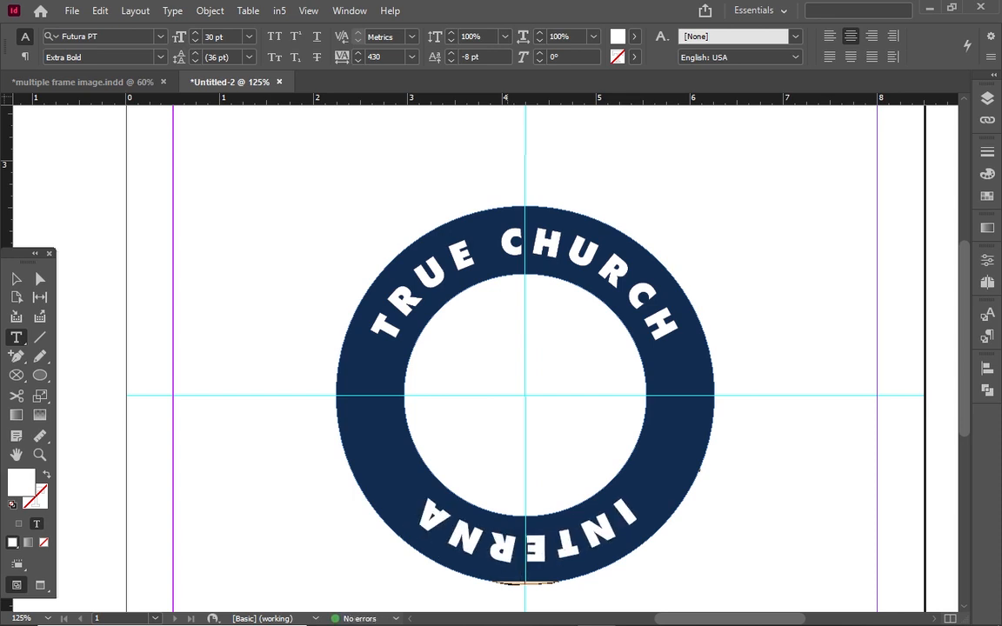
text(TIONA)
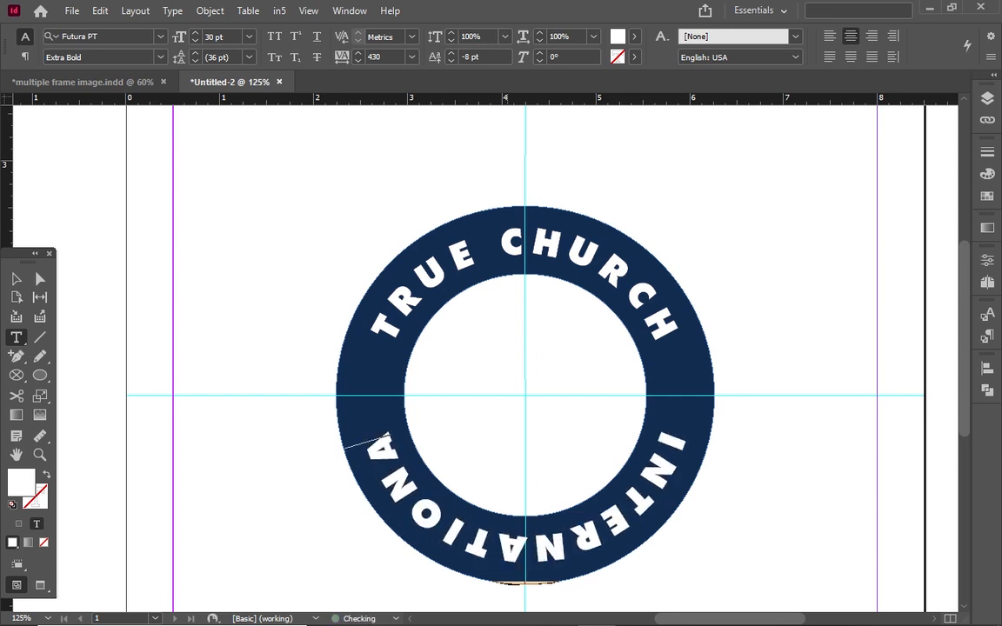
text(L)
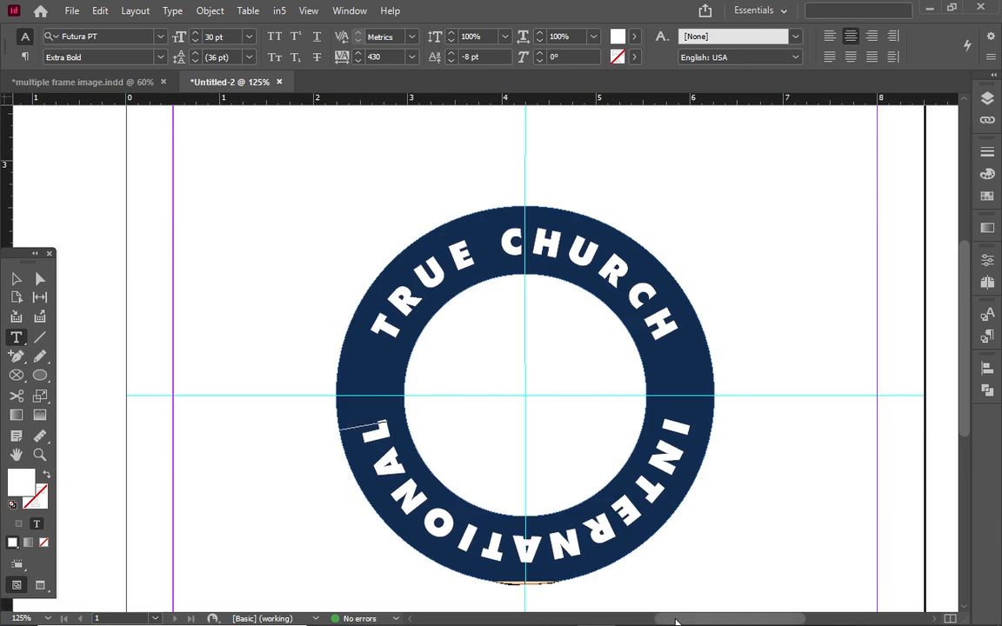
- Compare with the reference badge and set the whole INTERNATIONAL text's alignment to Descender in Type on a Path Options
drag(677, 620, 770, 620)
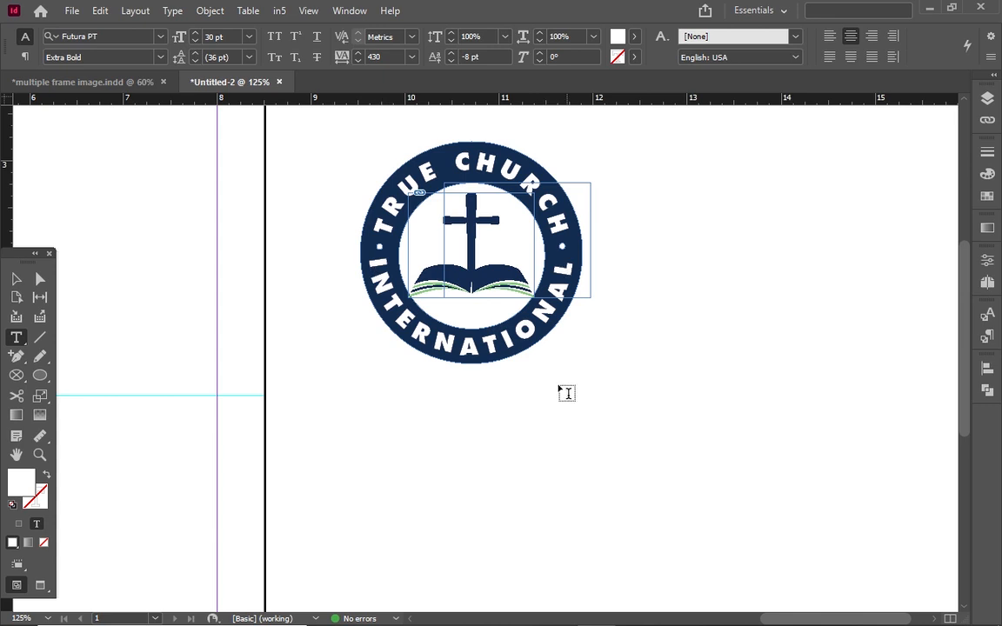
drag(778, 617, 696, 616)
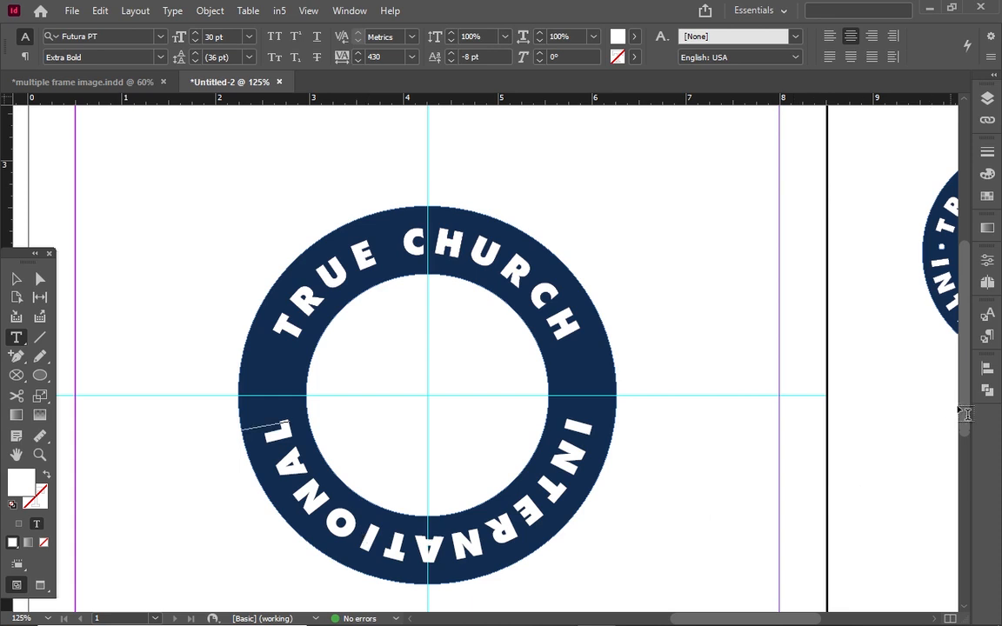
drag(964, 402, 971, 432)
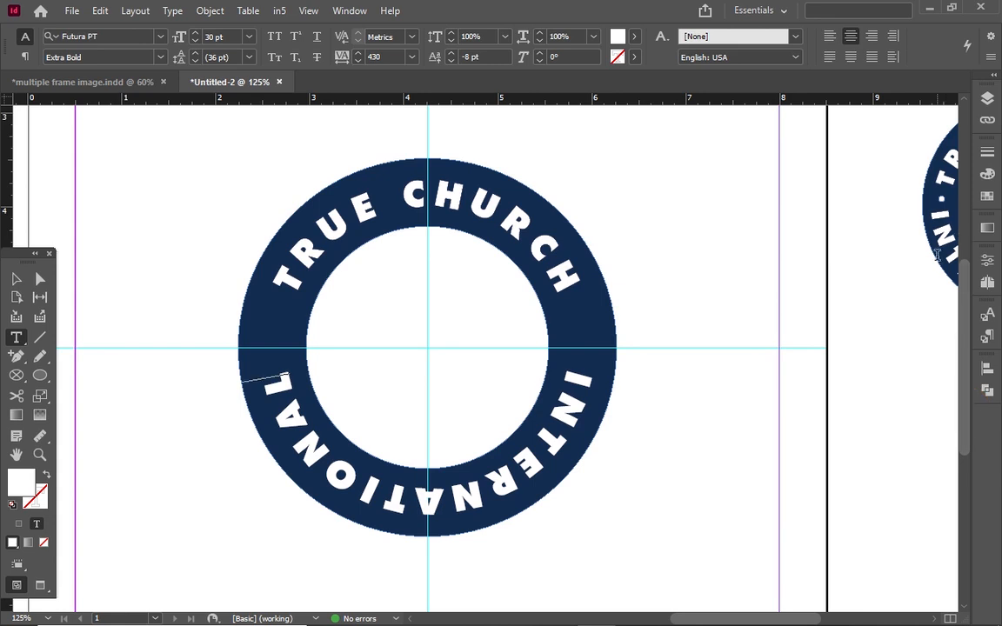
double_click(314, 461)
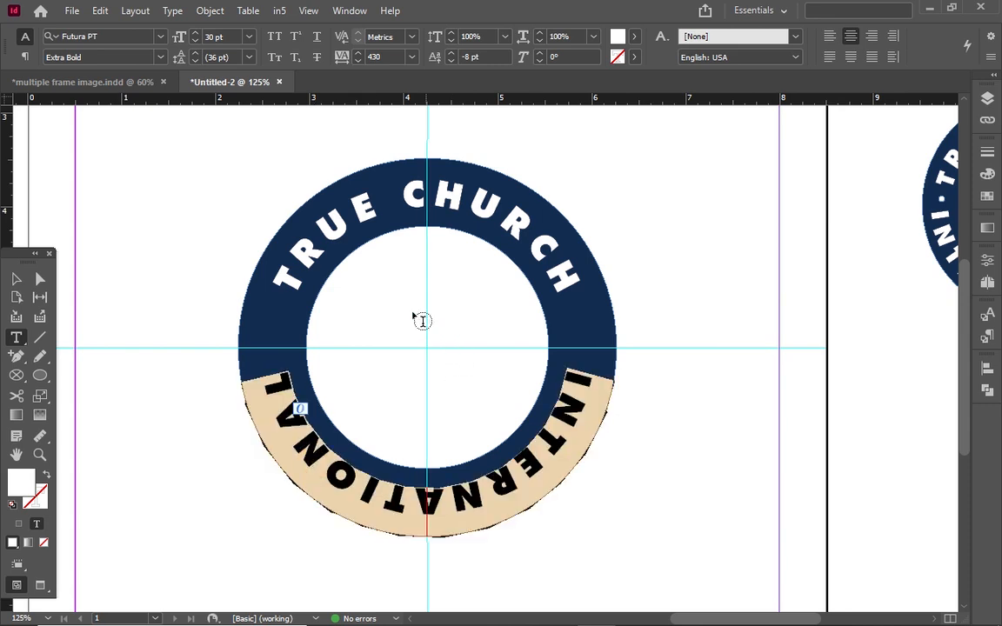
click(176, 12)
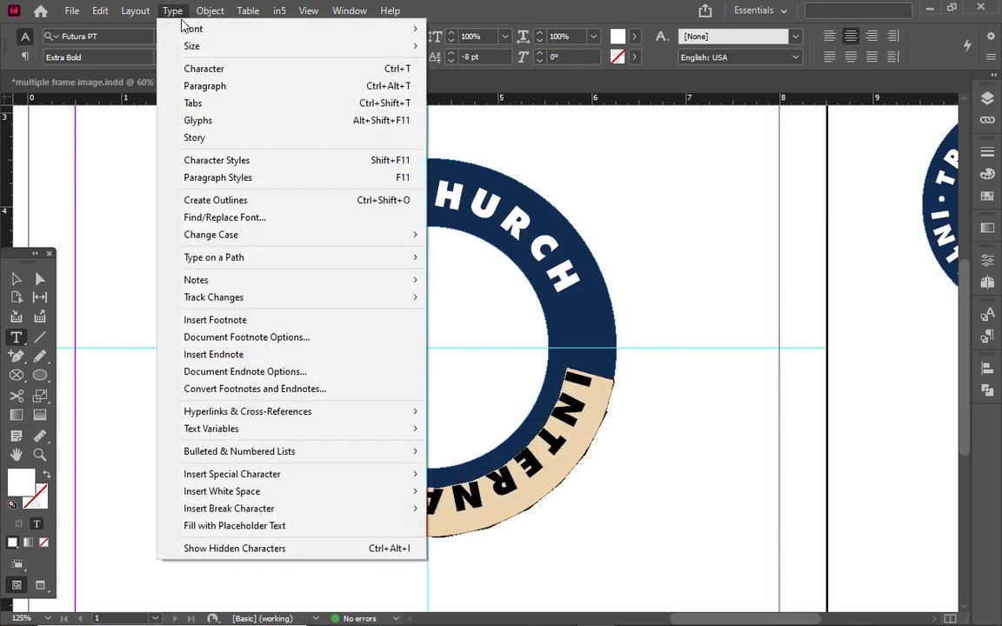
mouse_move(267, 249)
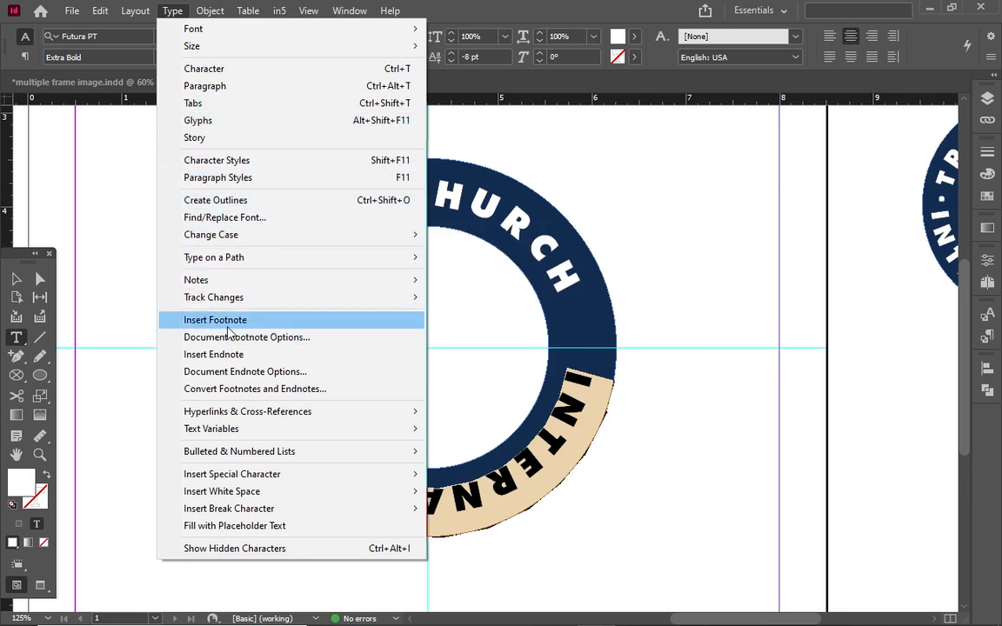
mouse_move(331, 257)
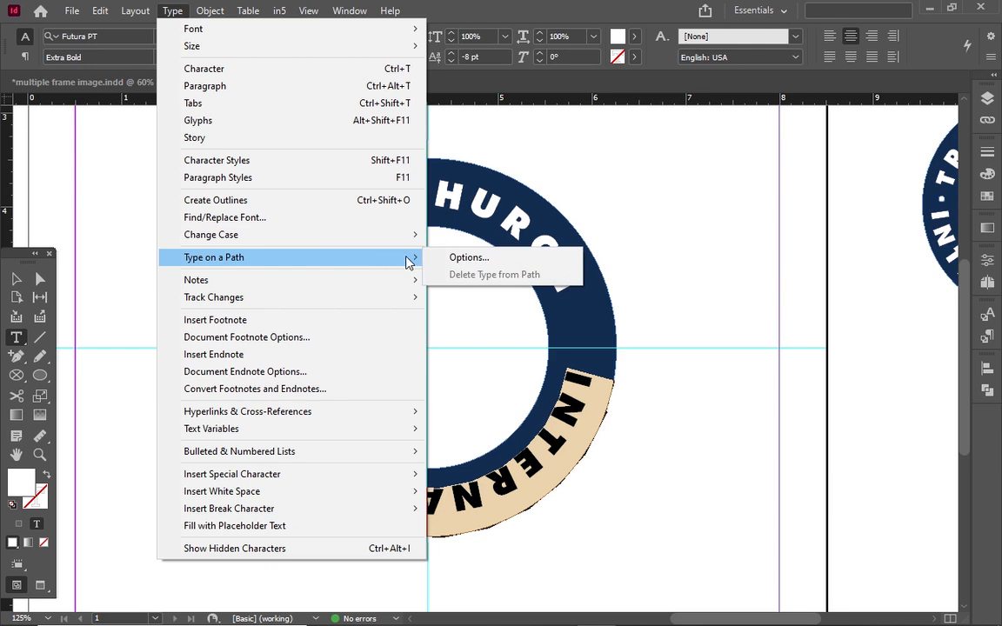
click(467, 257)
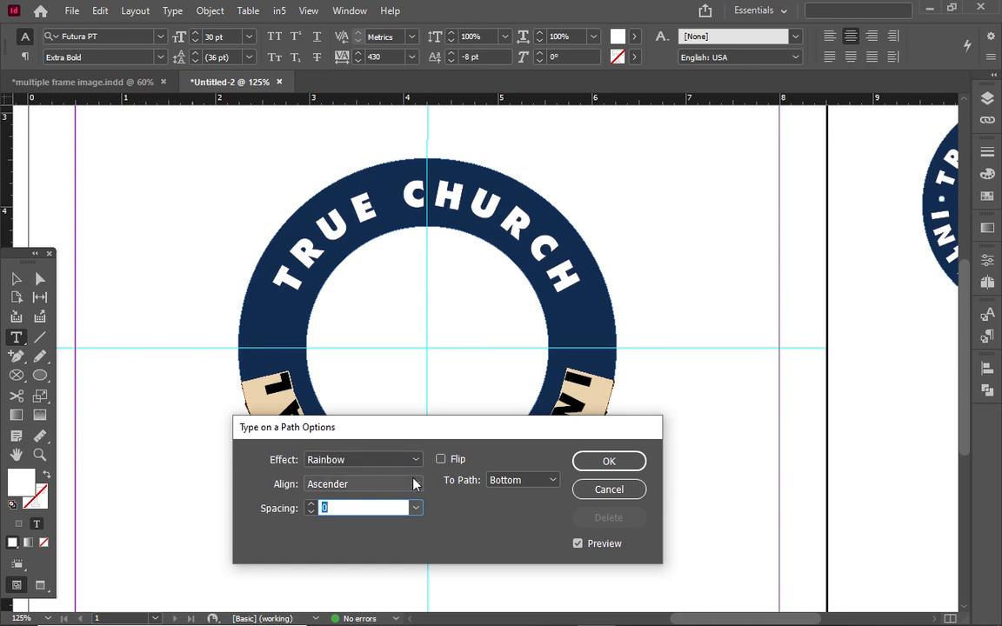
click(415, 483)
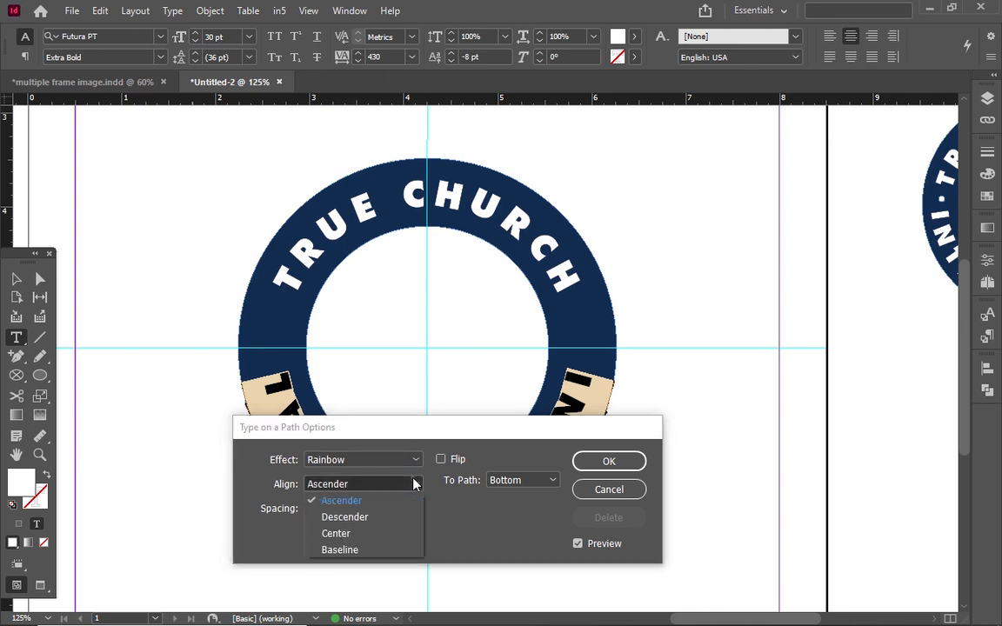
click(386, 517)
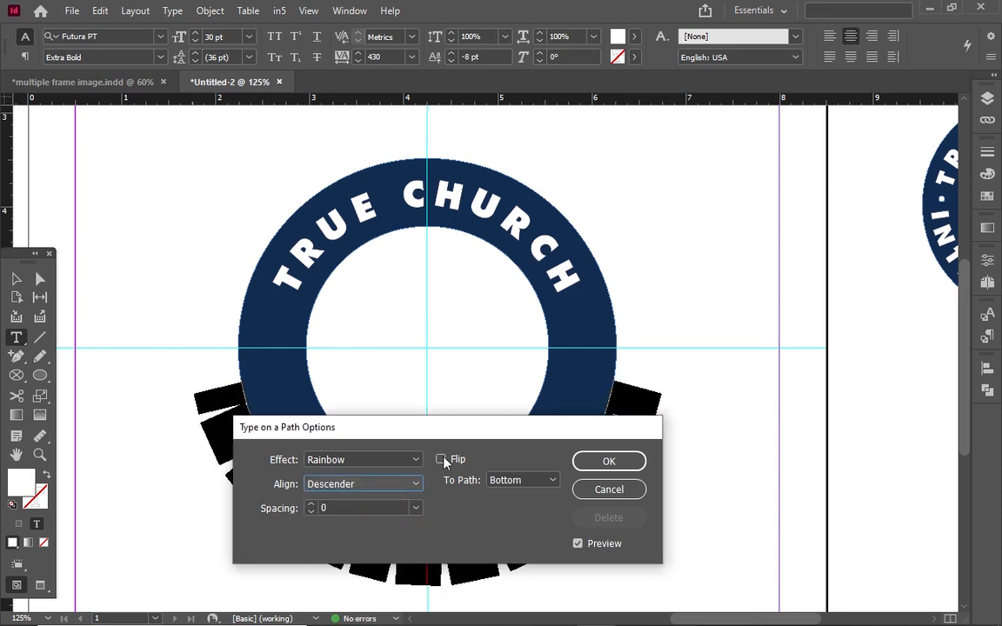
- Set the INTERNATIONAL text's To Path option to Top with Flip enabled, and apply the path options
click(527, 484)
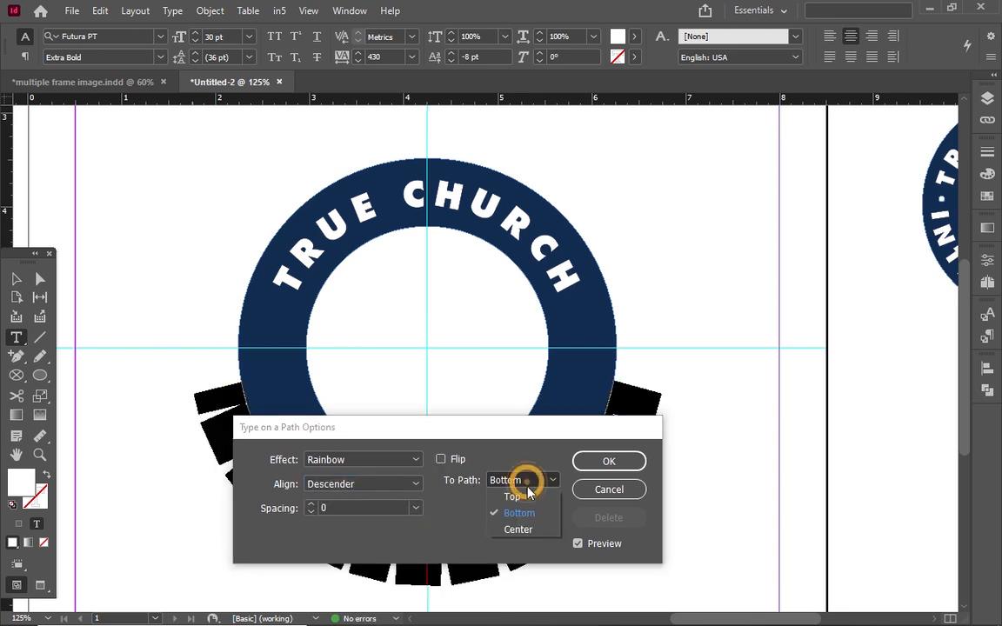
click(528, 501)
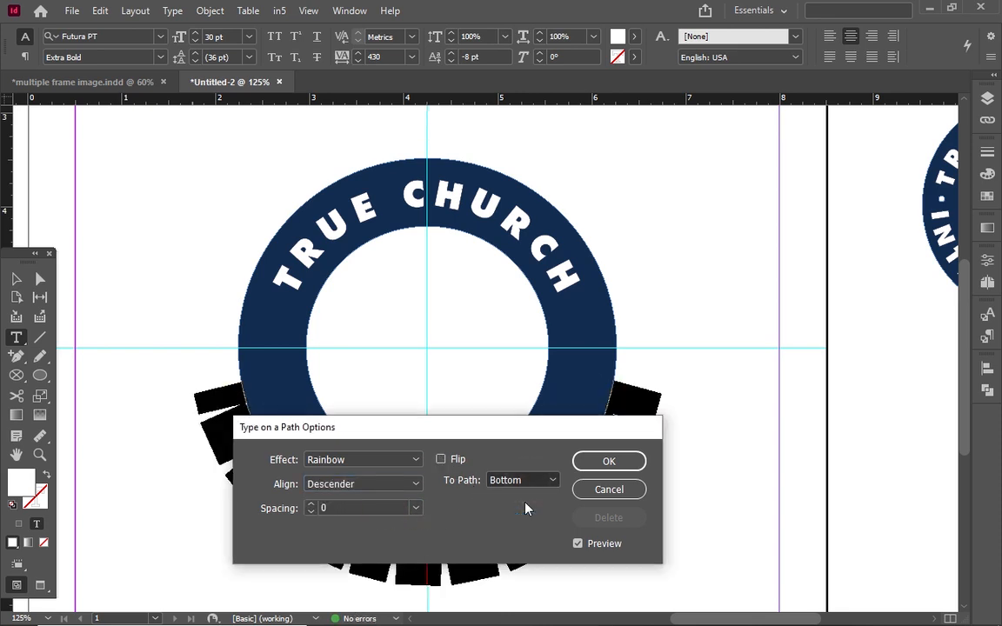
click(441, 460)
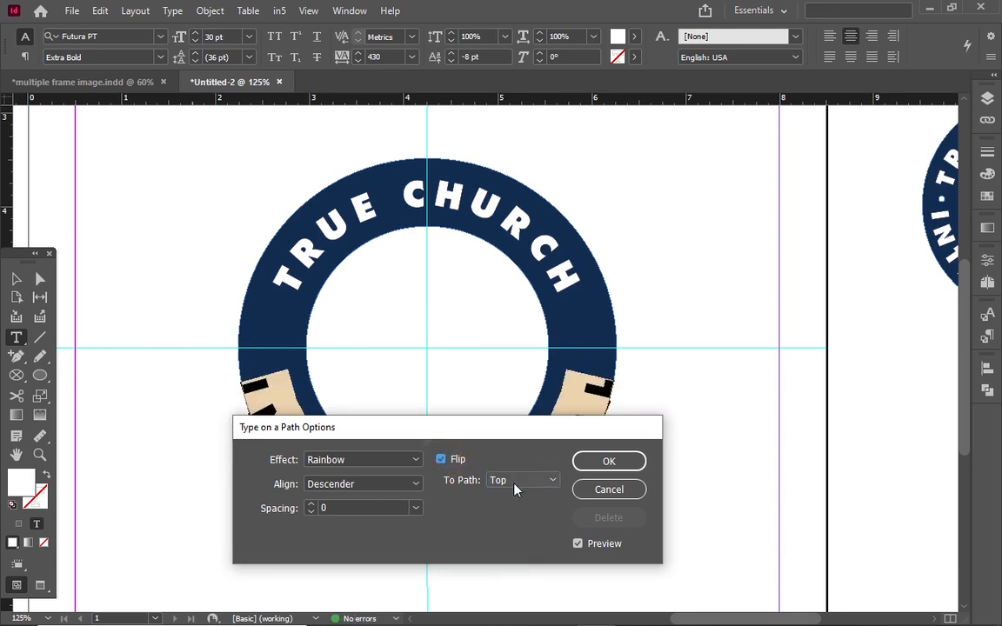
click(619, 462)
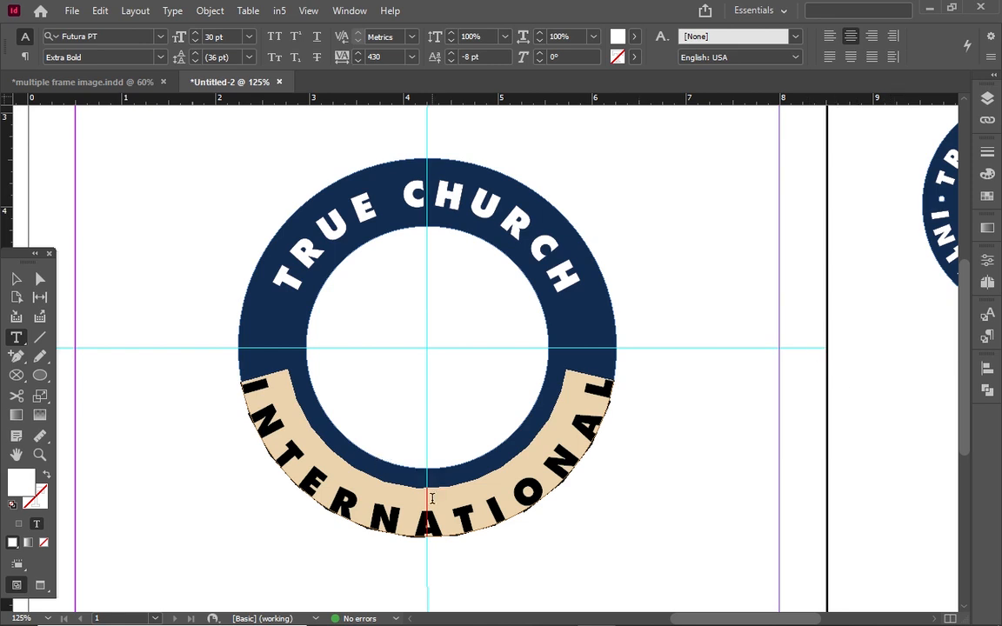
- Set the INTERNATIONAL text's baseline shift to 8 pt
key(alt+Right)
key(alt+Right)
key(alt+Right)
key(alt+Right)
key(alt+Right)
key(alt+Right)
key(alt+shift+Up)
key(alt+shift+Up)
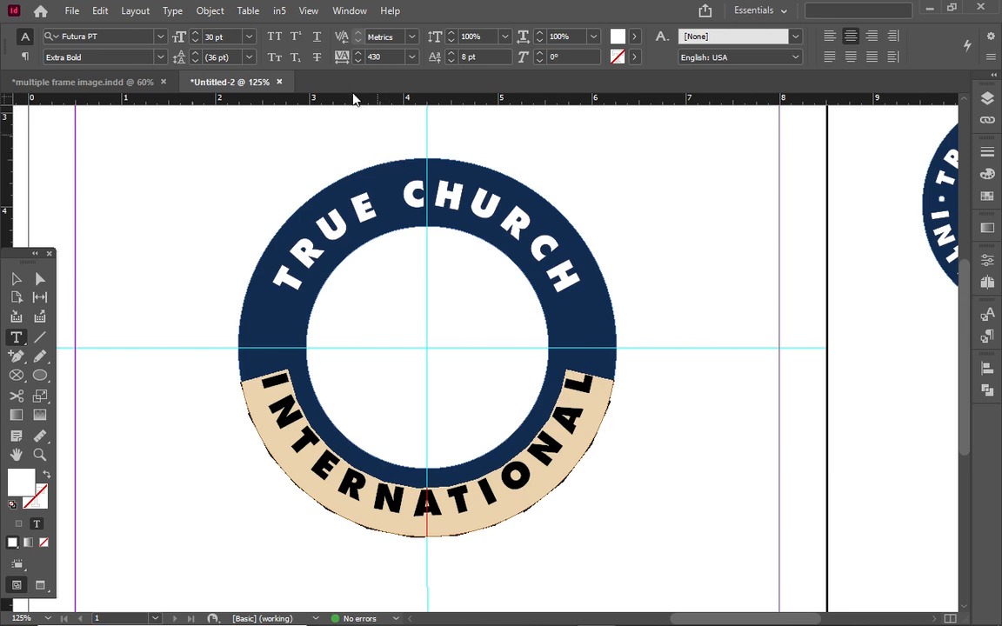
- Set the INTERNATIONAL text's tracking to 530, deselect it and briefly preview the badge without guides
click(361, 52)
click(360, 52)
click(360, 53)
click(361, 52)
click(361, 52)
click(361, 52)
click(361, 52)
click(361, 52)
click(361, 53)
click(361, 53)
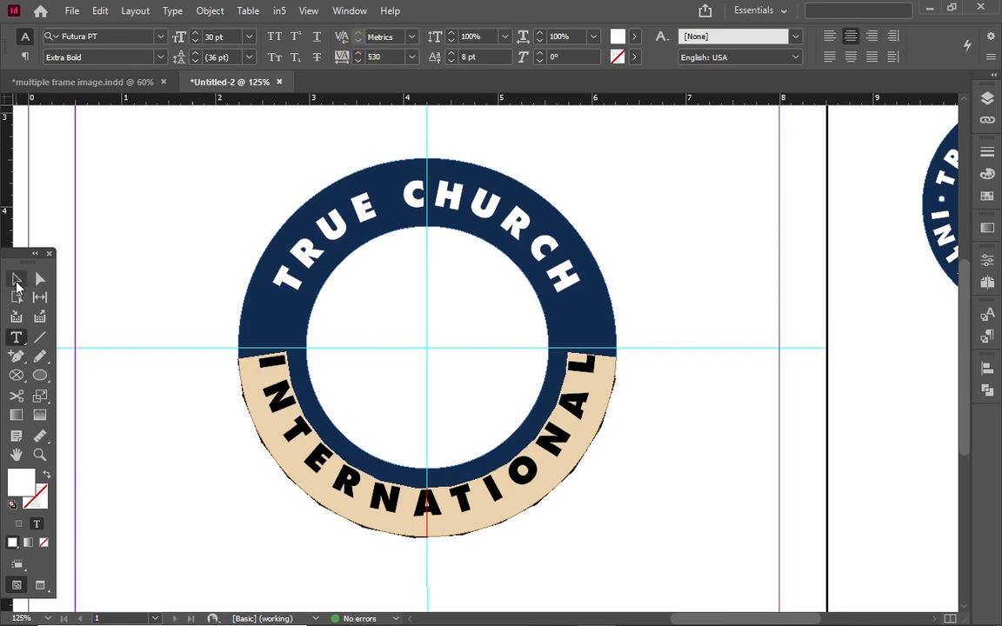
click(181, 281)
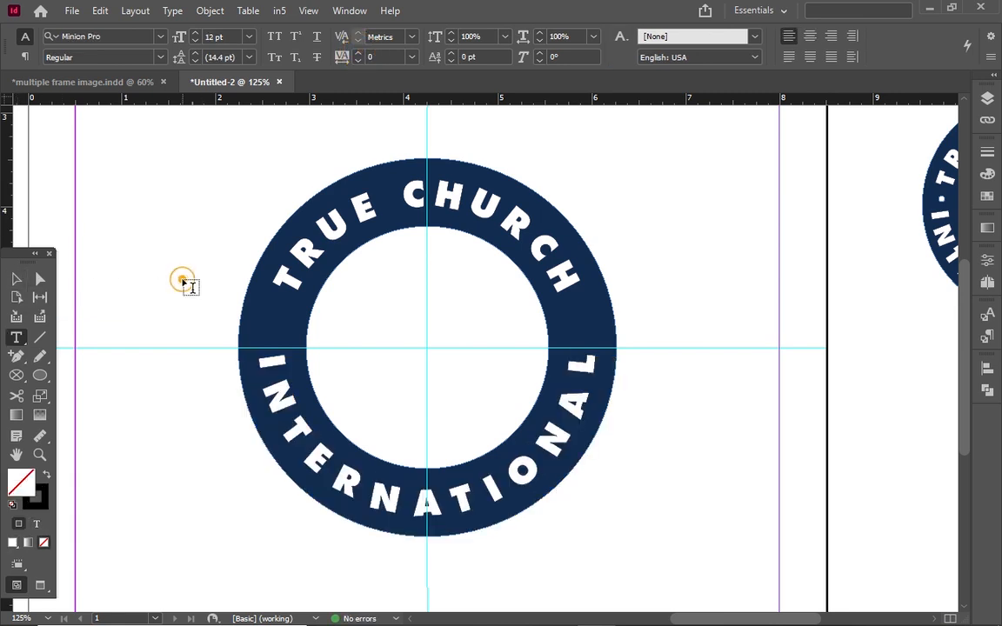
key(w)
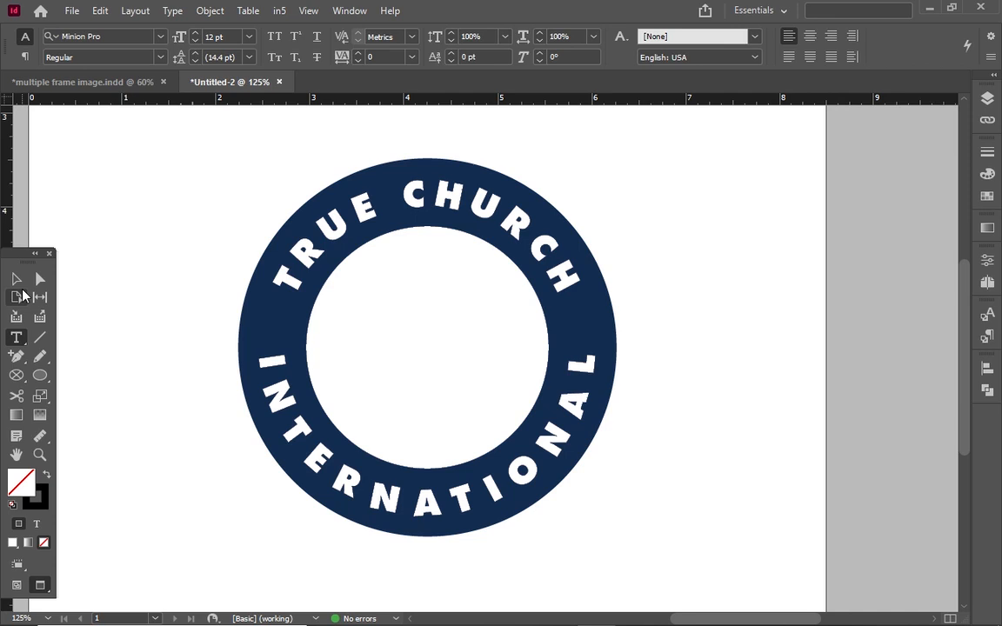
key(w)
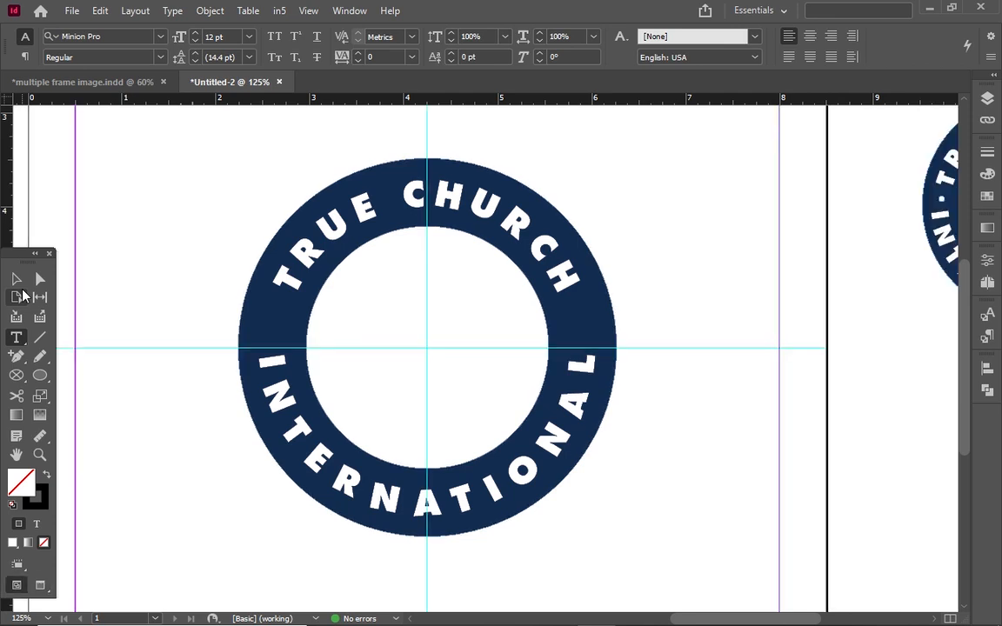
- Draw a small circle about 0.11 in wide in the ring's left gap between TRUE CHURCH and INTERNATIONAL
click(47, 379)
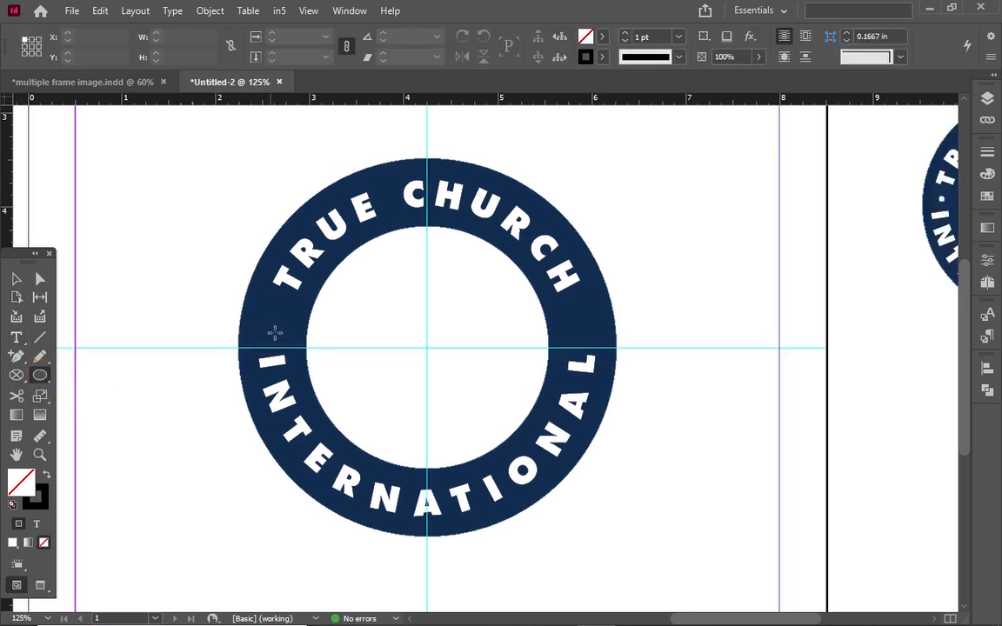
mouse_move(273, 318)
mouse_down()
mouse_move(277, 327)
mouse_move(275, 319)
mouse_up()
drag(274, 322, 284, 335)
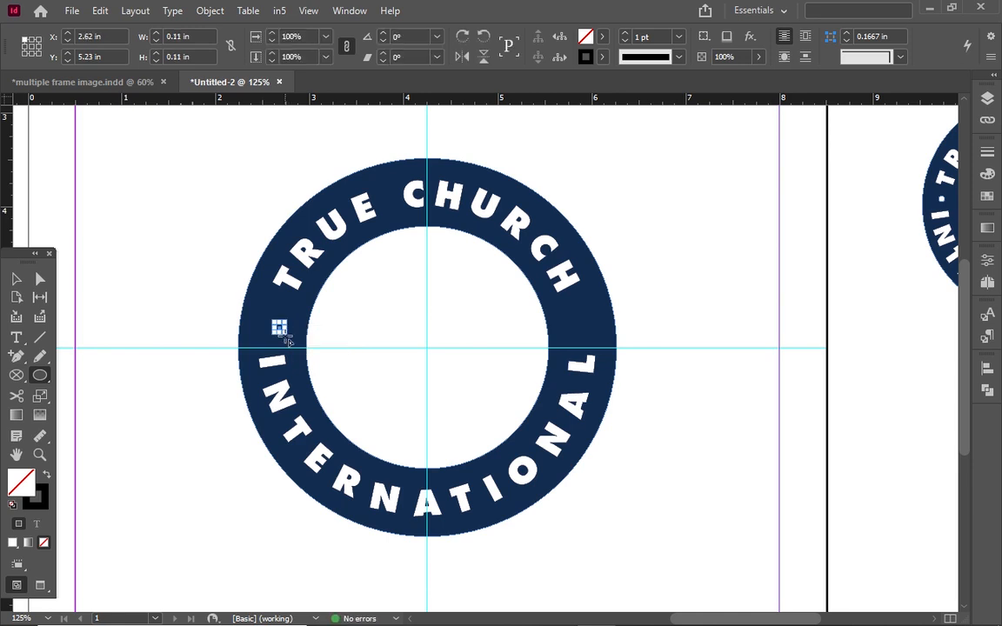
- Nudge the small circle left to about X 2.56 in so it sits midway across the ring's band
key(Left)
key(Left)
key(Left)
key(Left)
key(Left)
key(Left)
key(Right)
key(Right)
- Swap the small circle's fill and stroke, leaving no stroke, and set its fill to Paper
key(shift+x)
click(600, 37)
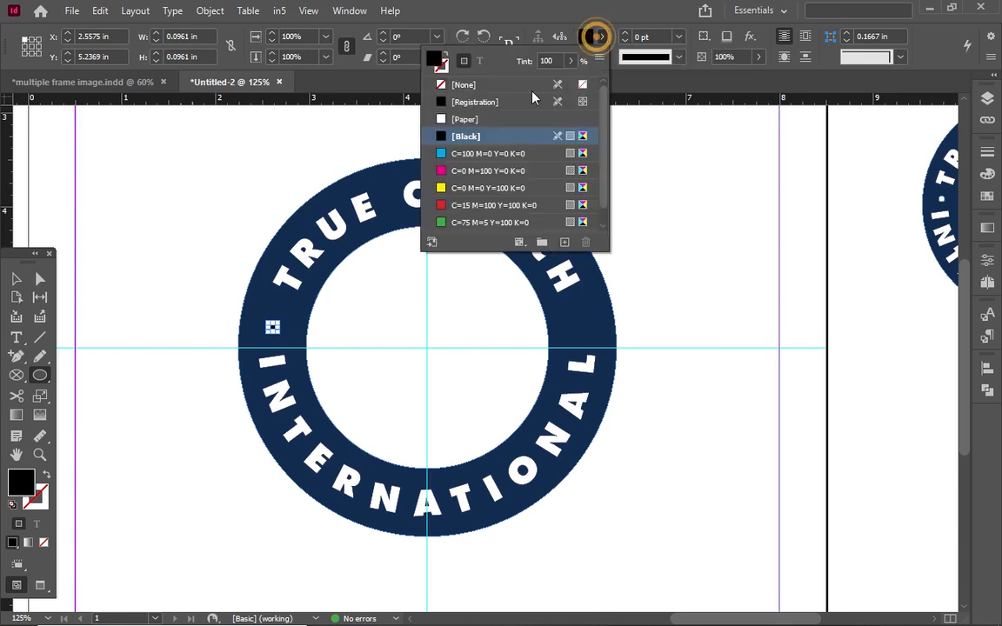
click(464, 120)
- Duplicate the white dot horizontally into the ring's right gap at about X 5.78 in and deselect it
click(15, 279)
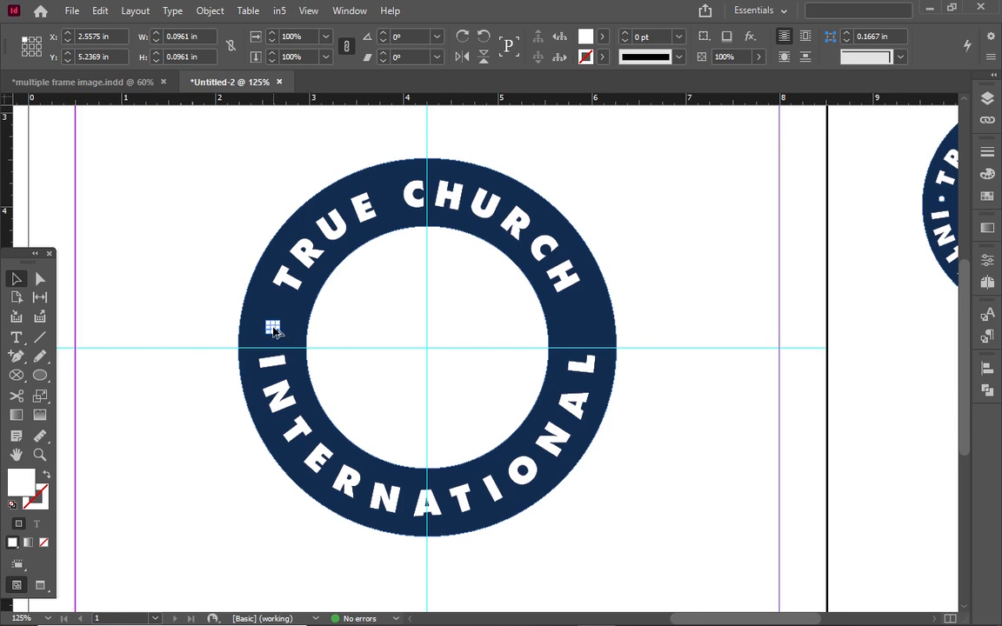
drag(273, 331, 577, 337)
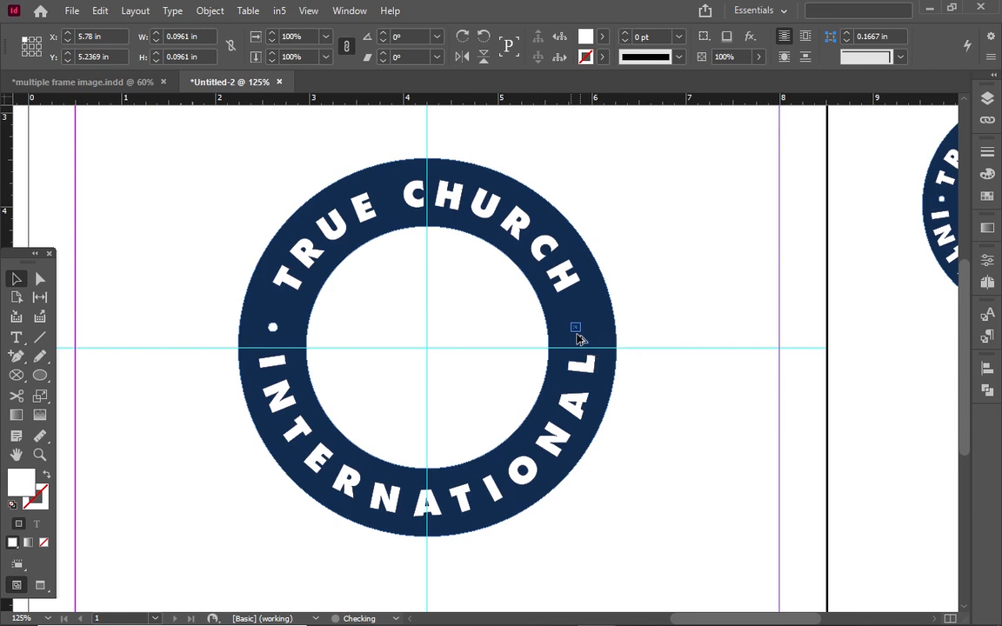
click(703, 364)
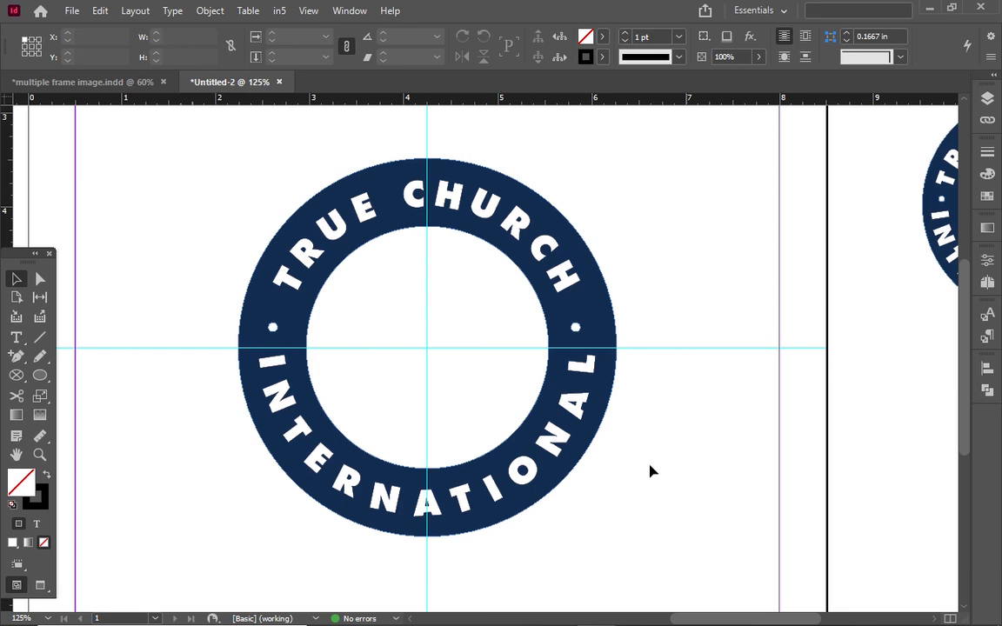
- Place the Asset 1 image from the LOGO DESIGN 1x folder inside the ring, about 2 in wide and centred on the vertical guide
click(69, 10)
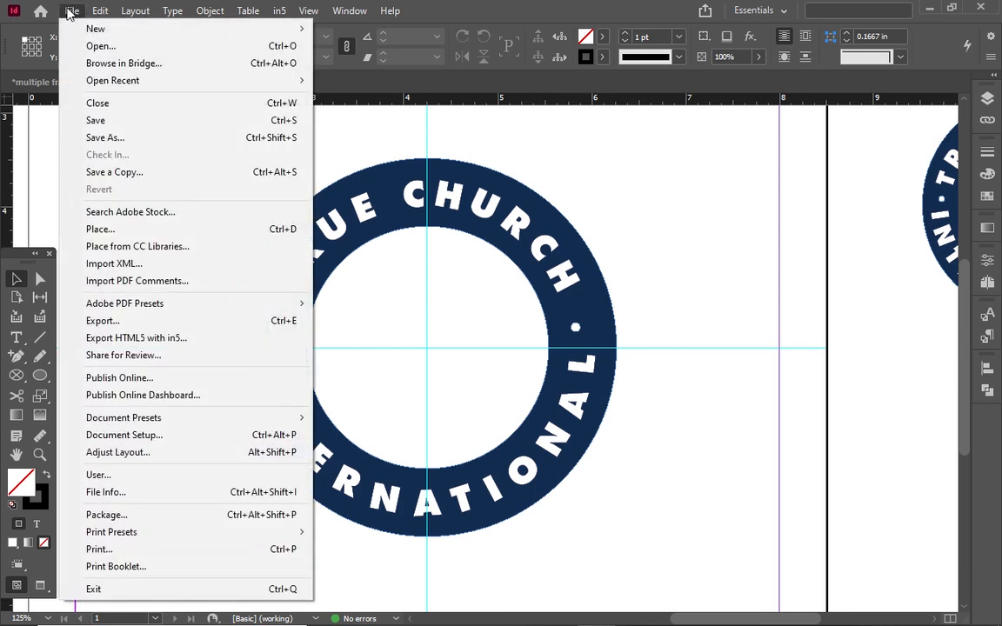
click(125, 229)
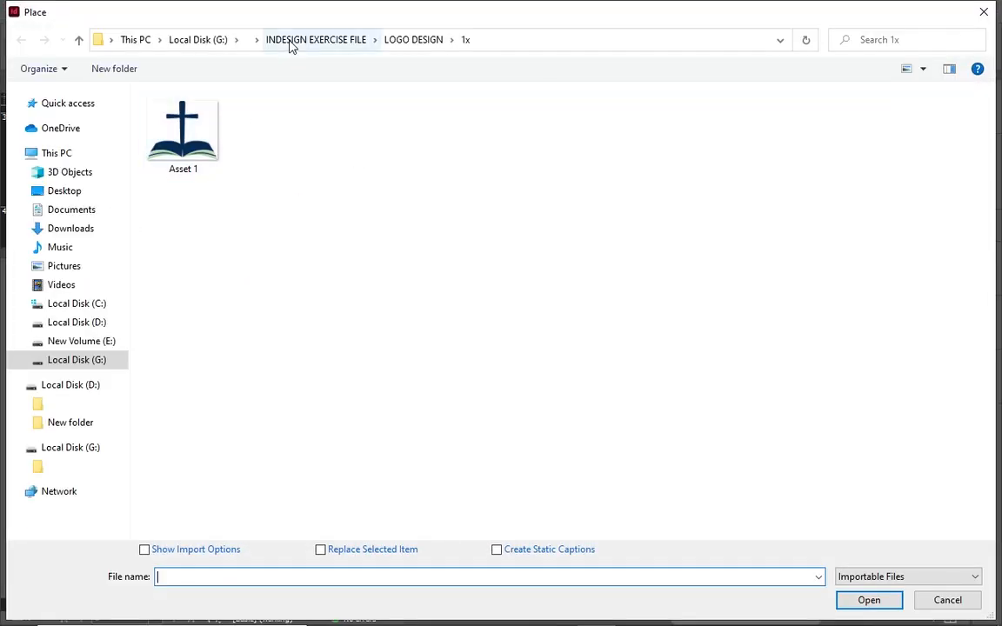
click(291, 41)
click(190, 295)
double_click(191, 297)
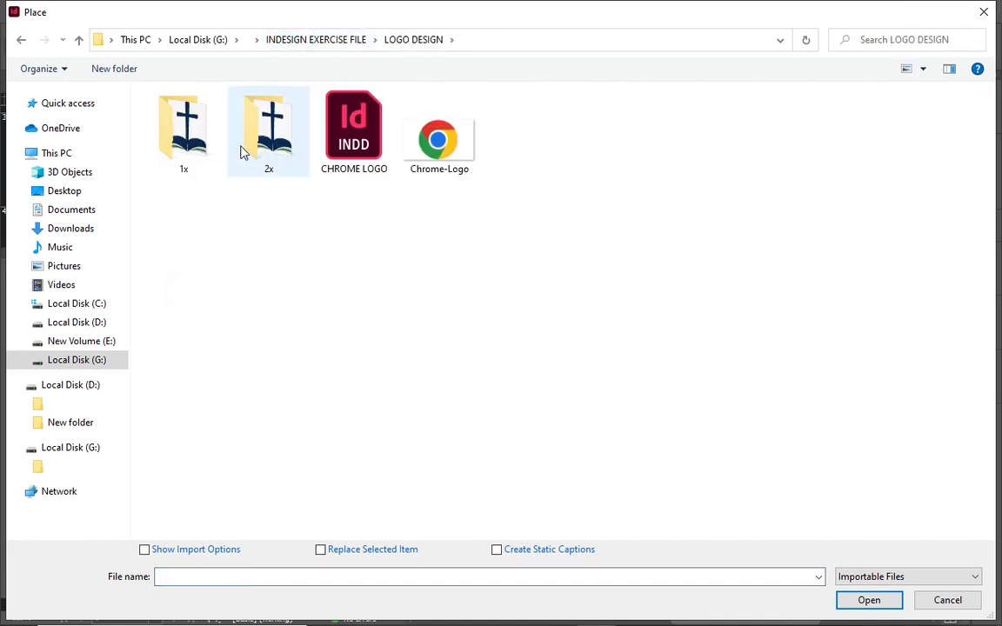
double_click(193, 139)
click(190, 147)
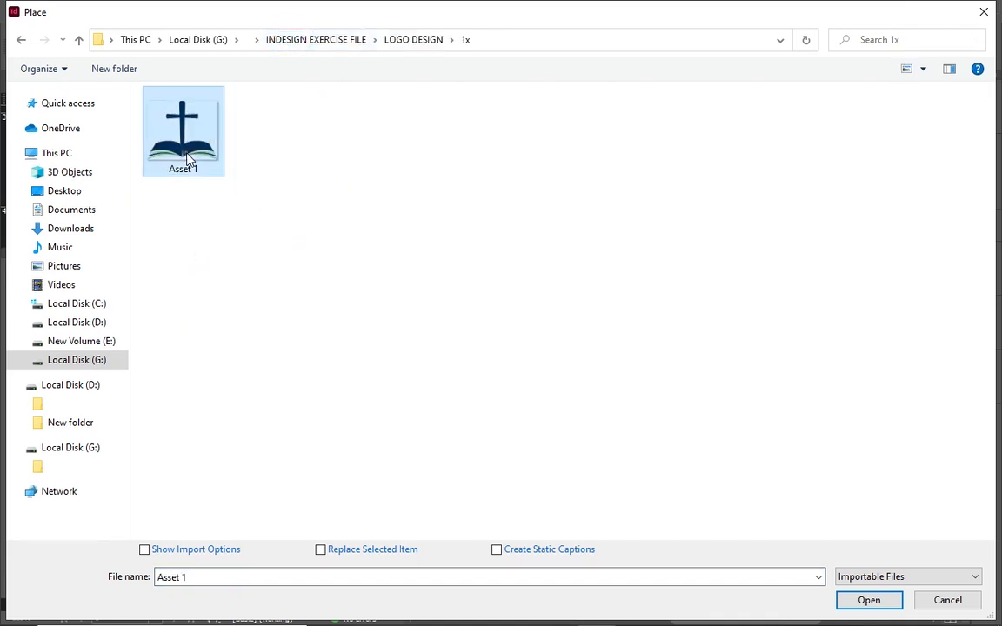
click(856, 601)
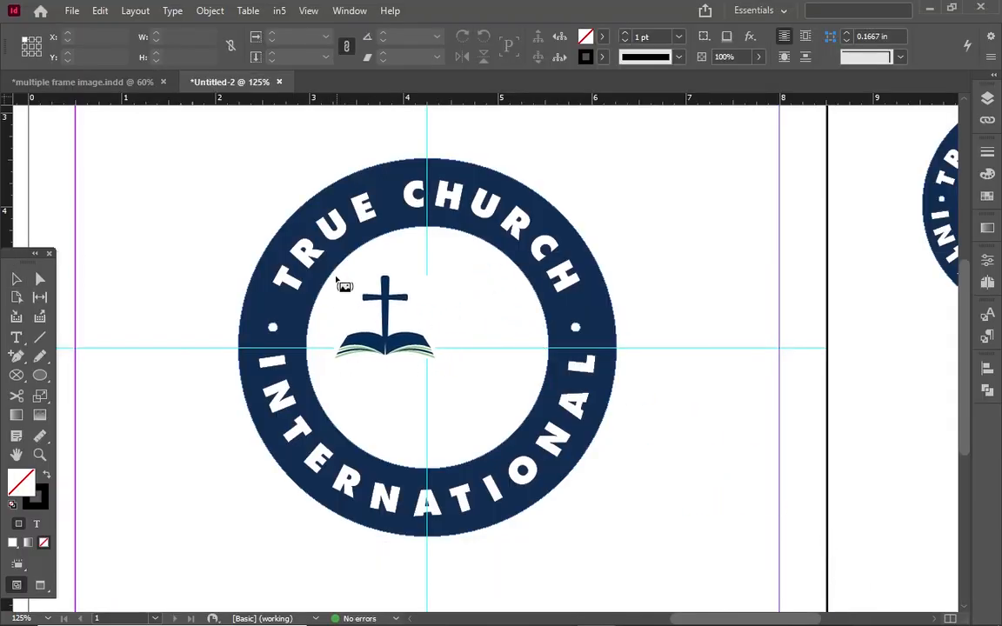
drag(333, 273, 522, 418)
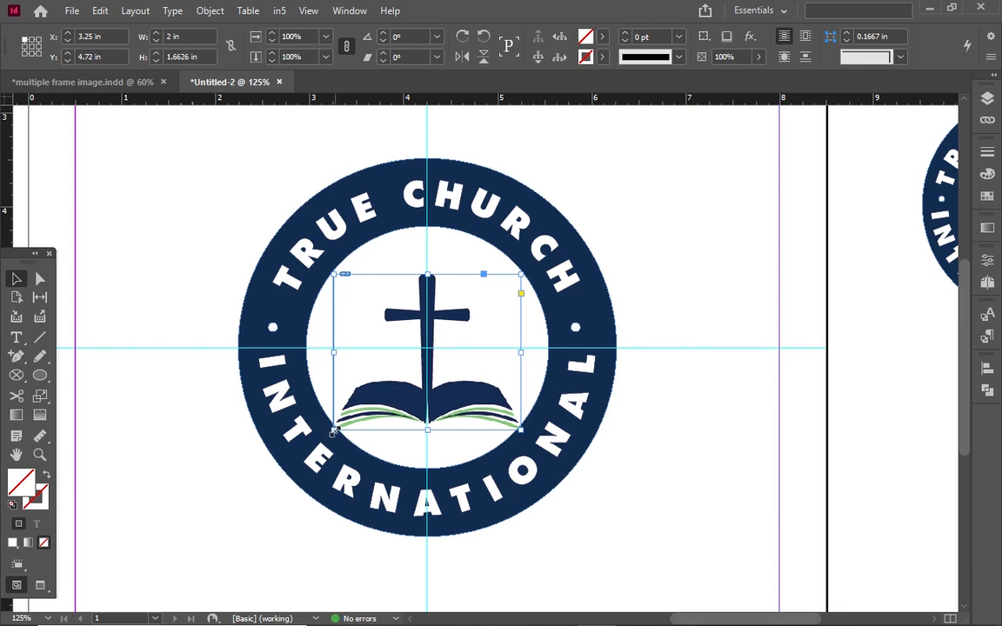
- Enlarge the cross-and-book image's frame around its centre to about 2.47 by 2.06 in, deselect it and preview the badge without guides
drag(333, 429, 320, 450)
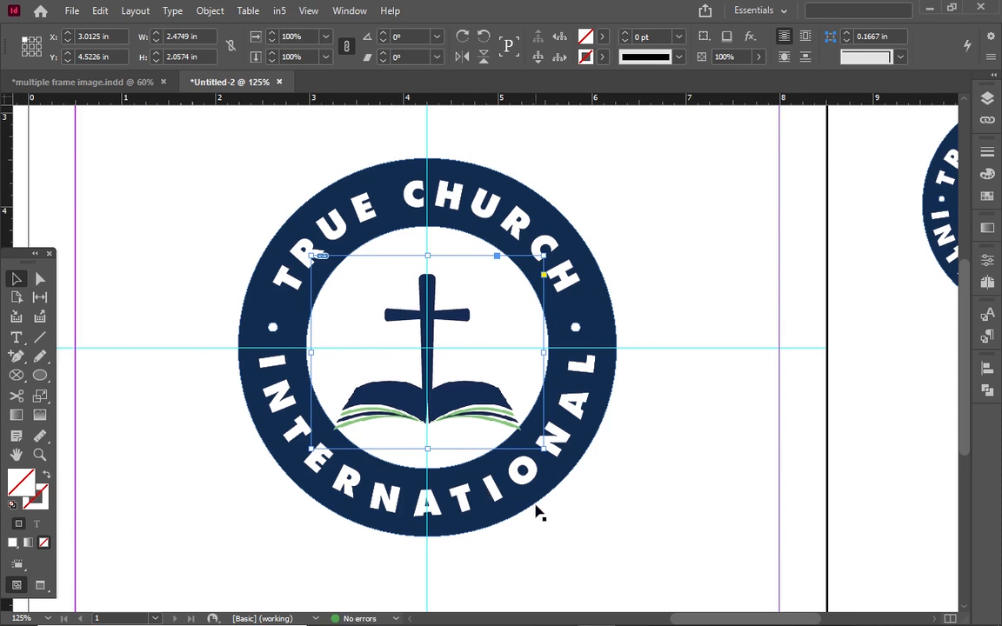
click(566, 541)
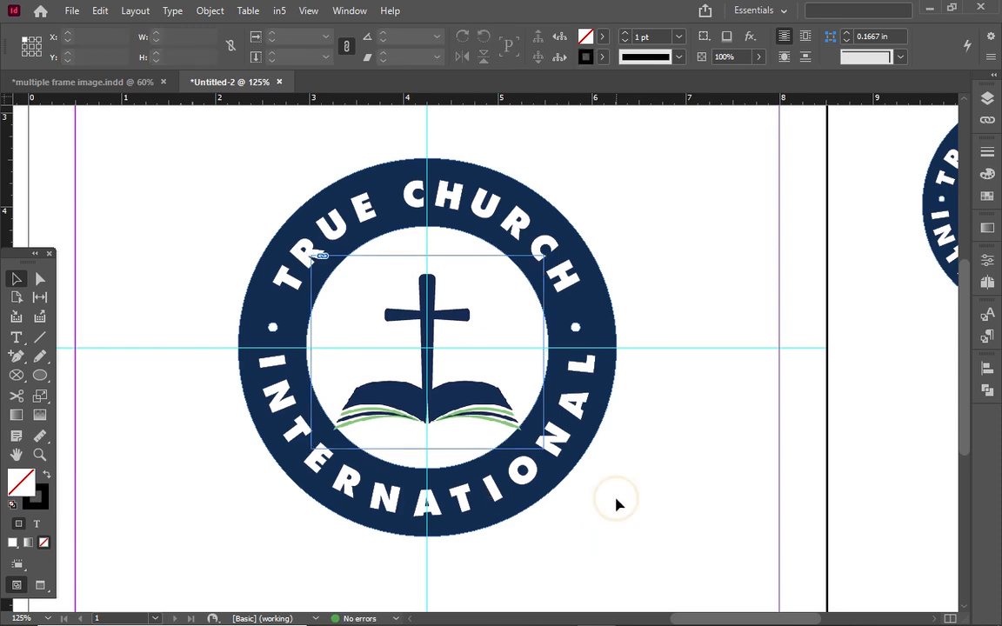
key(w)
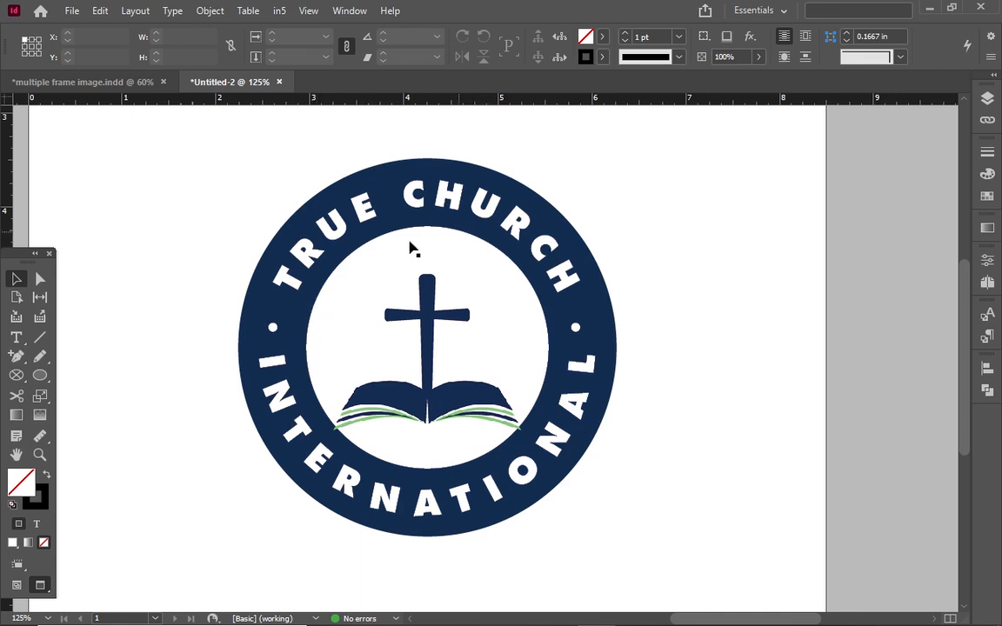
- Nudge the left separator dot up to about Y 5.17 in, and move the right dot up likewise
click(273, 330)
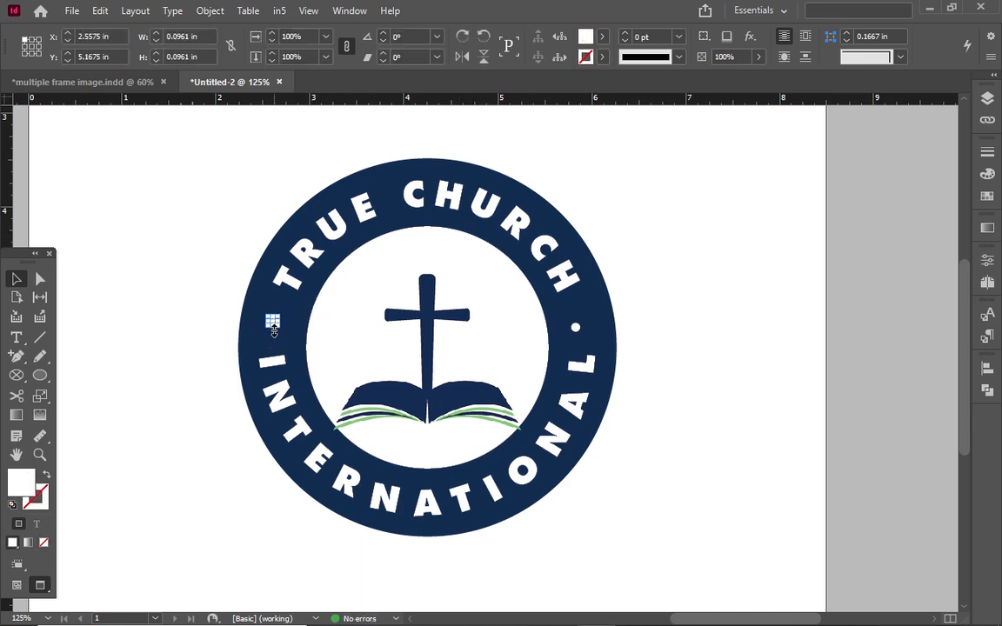
click(630, 311)
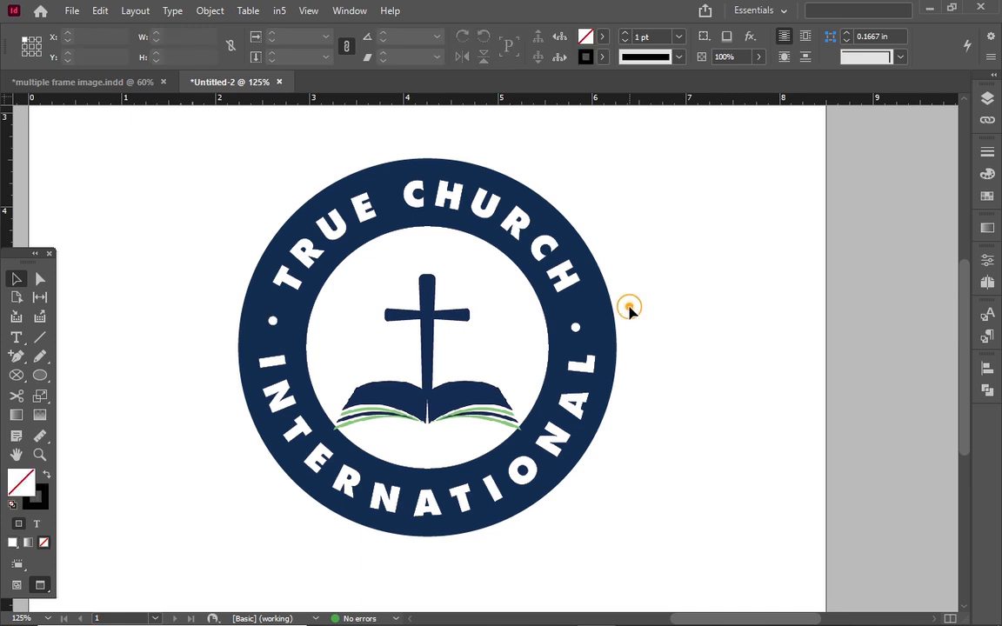
click(576, 328)
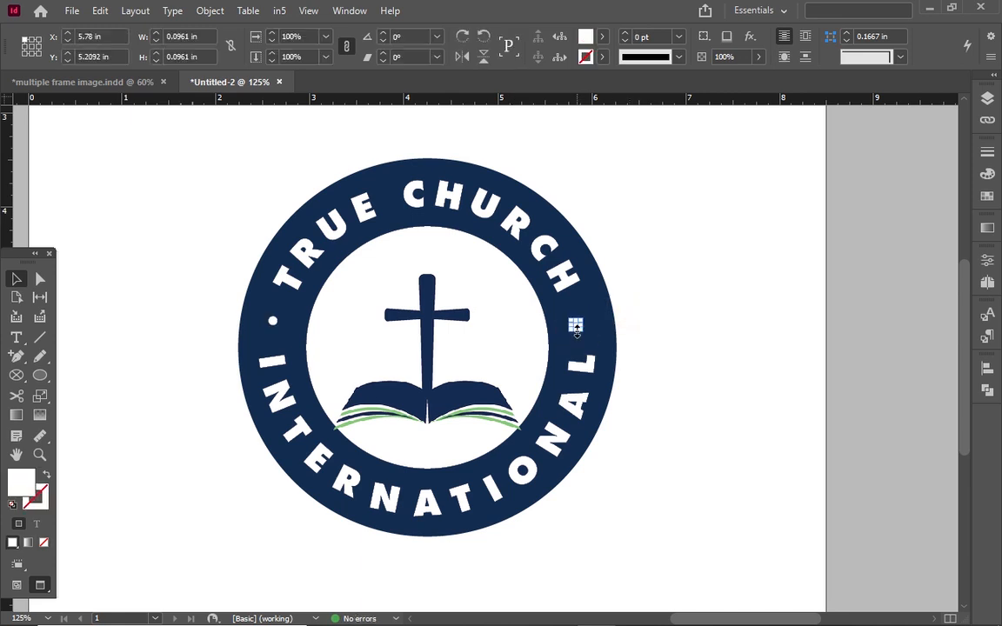